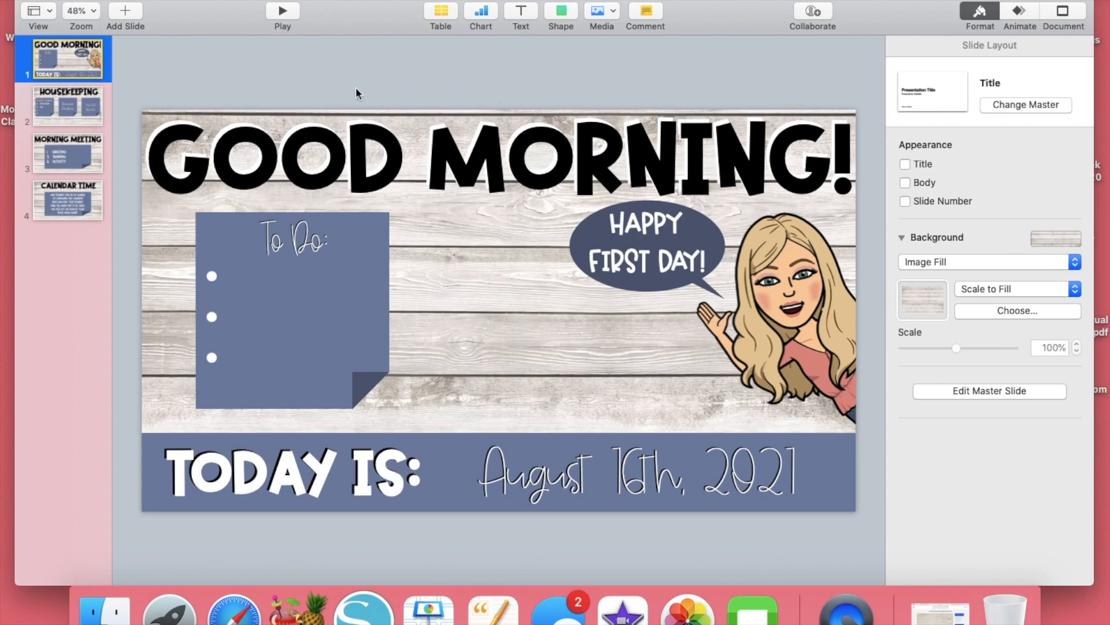
# Review the Housekeeping, Morning Meeting and Calendar Time slides, then return to the Good Morning slide
pyautogui.click(75, 105)
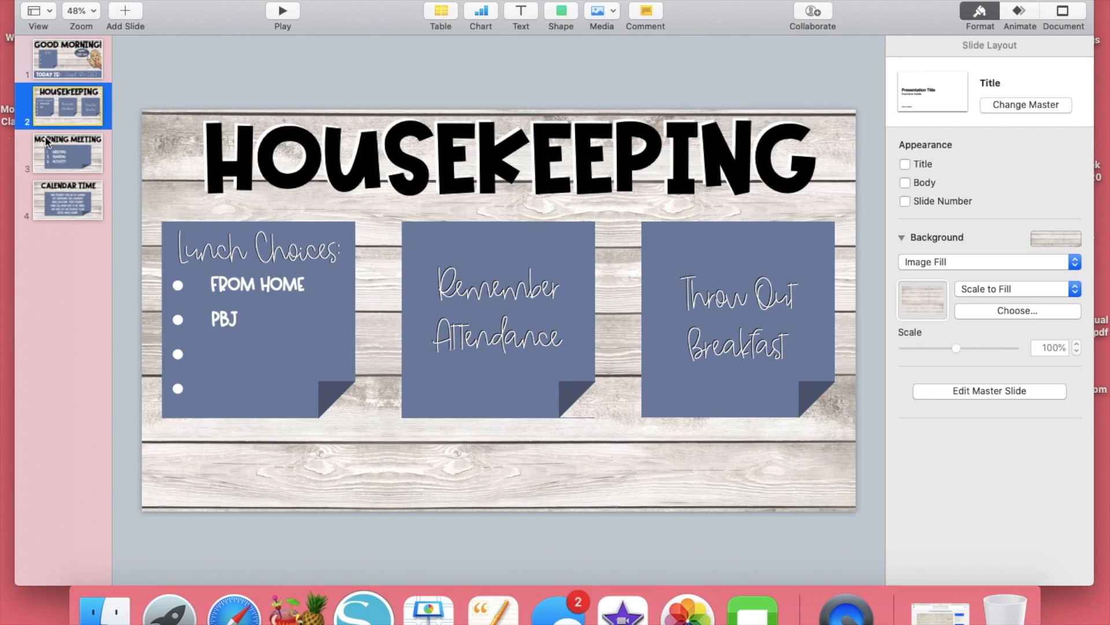
pyautogui.click(79, 150)
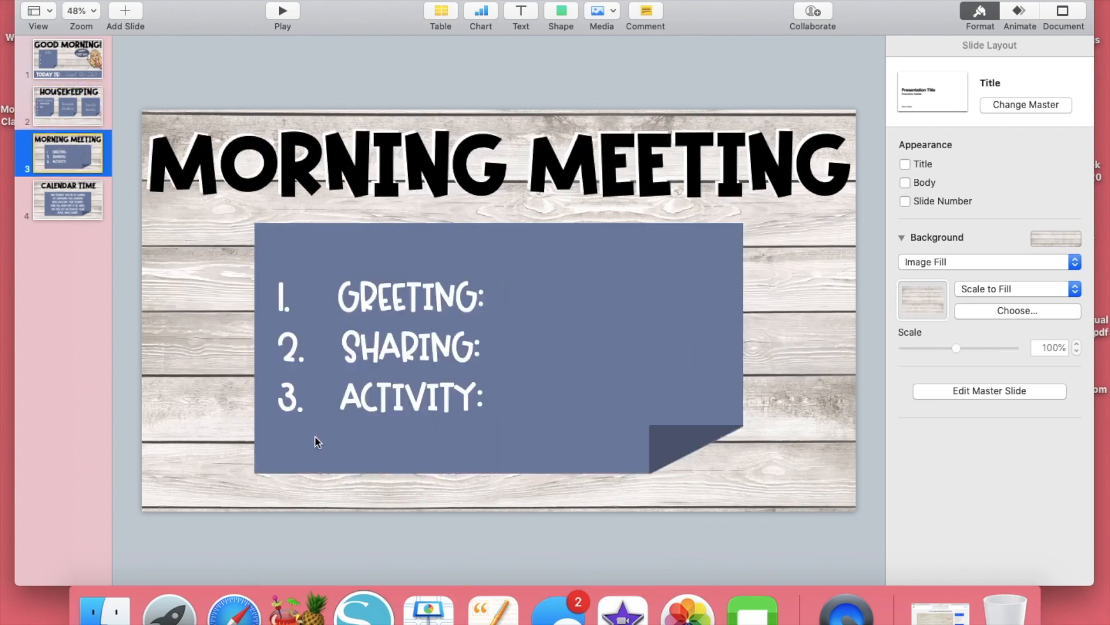
pyautogui.click(60, 205)
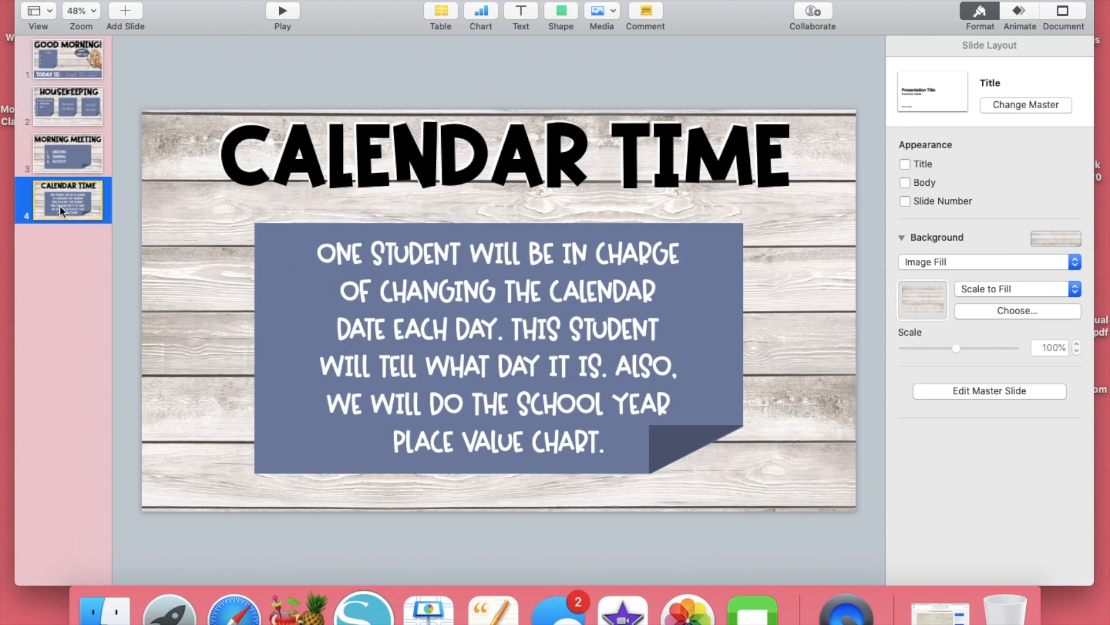
pyautogui.click(67, 56)
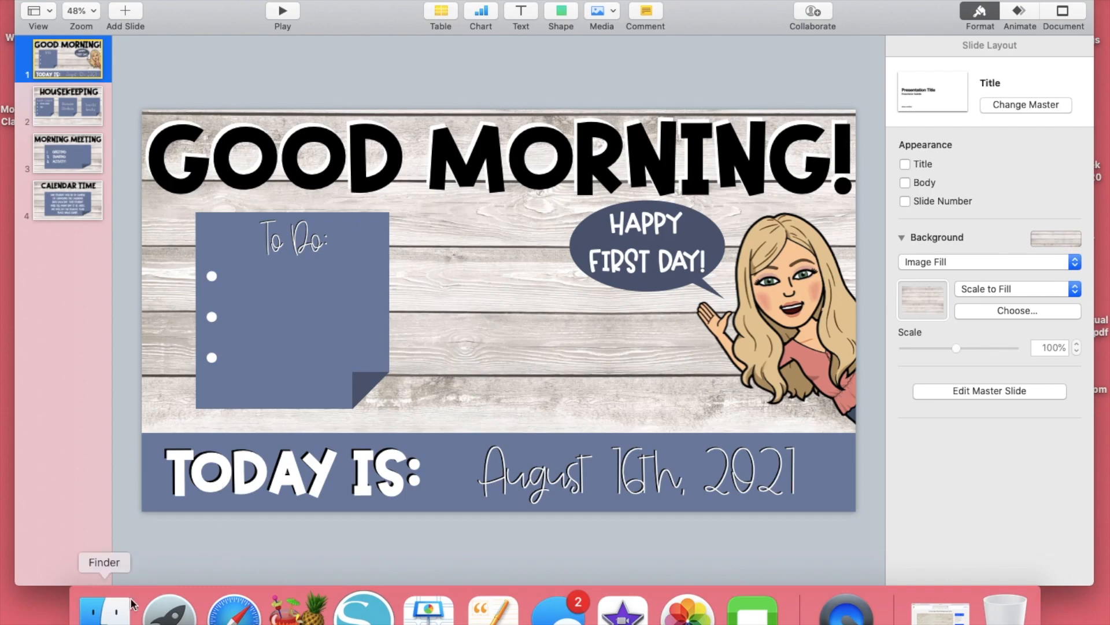
# Switch to Chrome, search for "bitmoji extension" and open the Bitmoji page in the Chrome Web Store
pyautogui.click(169, 610)
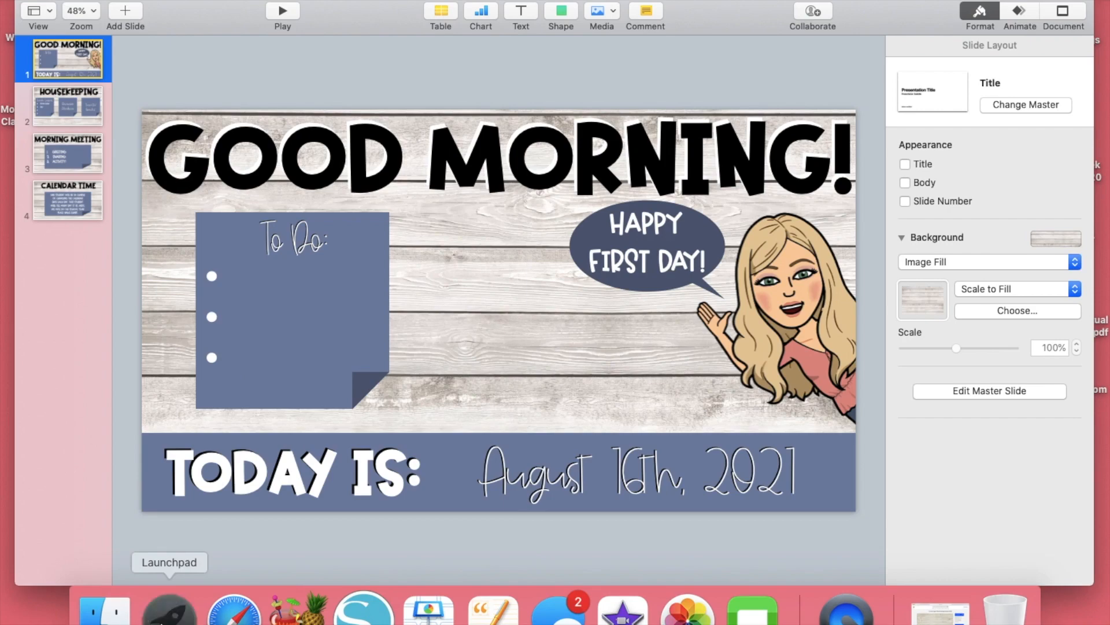
pyautogui.click(147, 261)
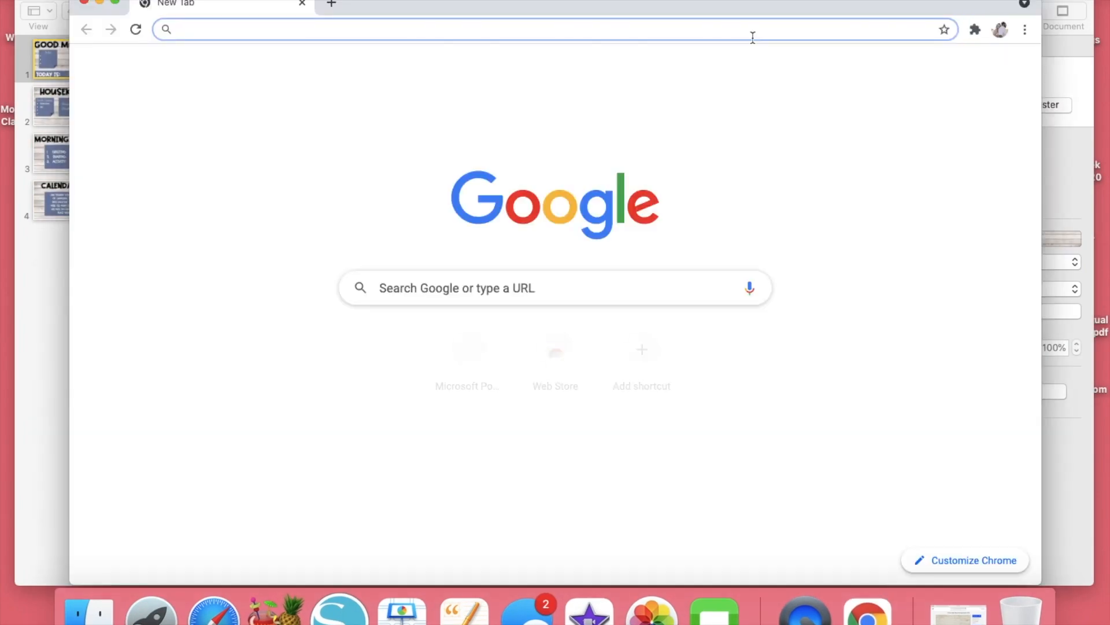
pyautogui.click(715, 28)
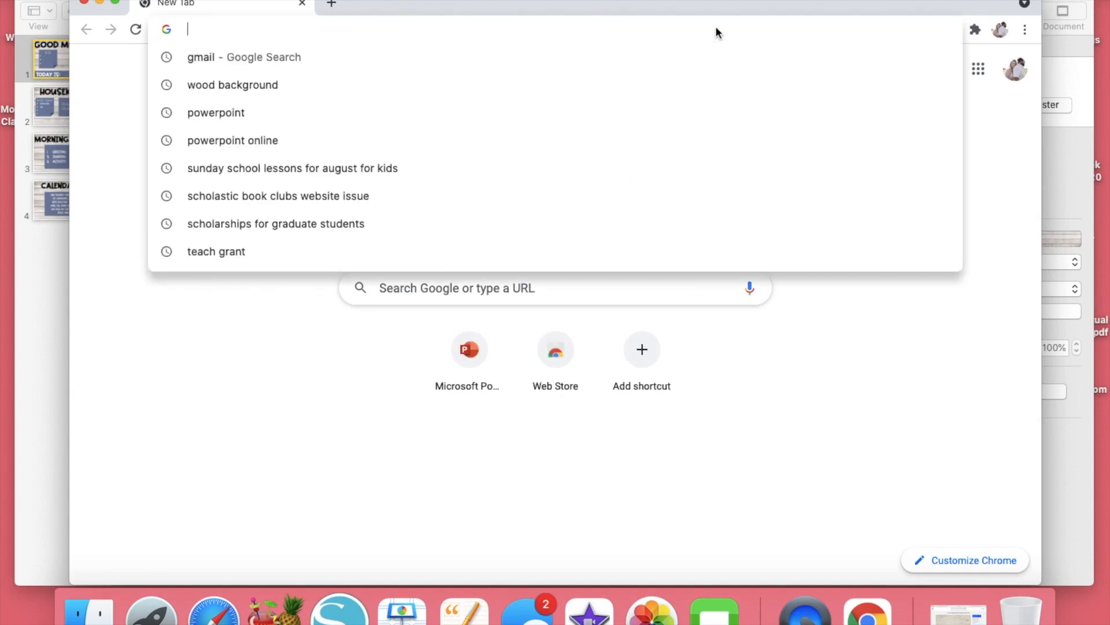
pyautogui.write('bit')
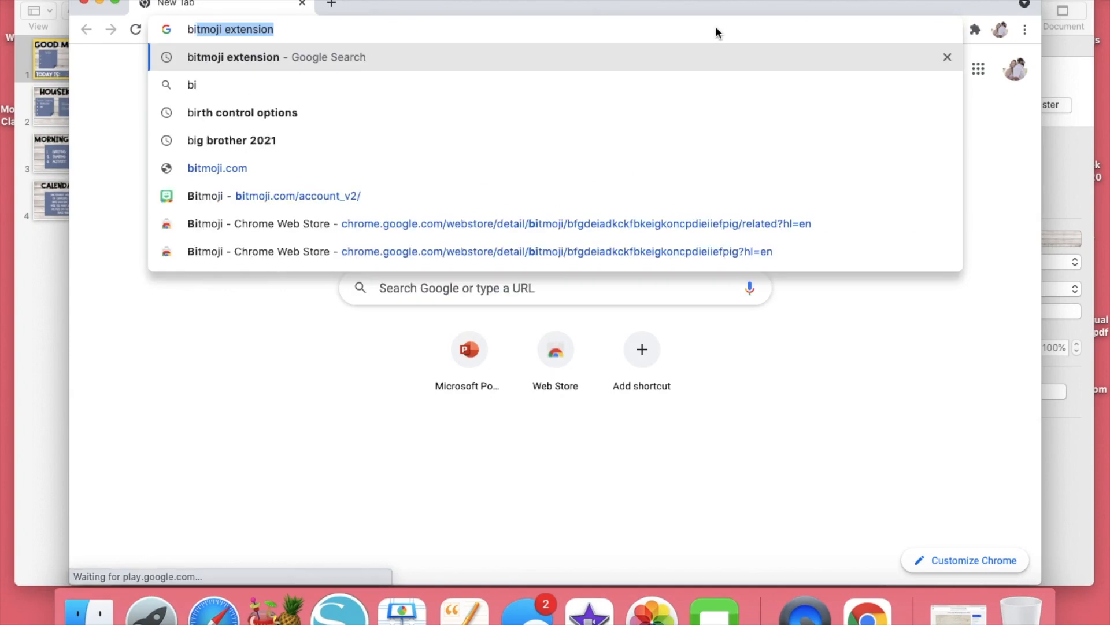
pyautogui.press('Return')
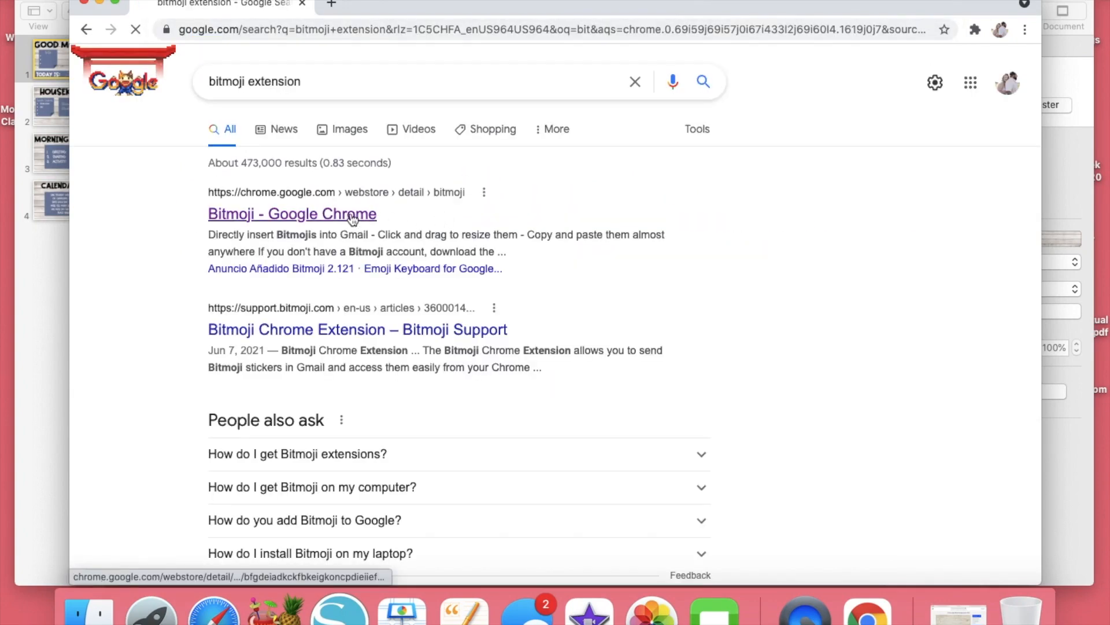
pyautogui.click(351, 216)
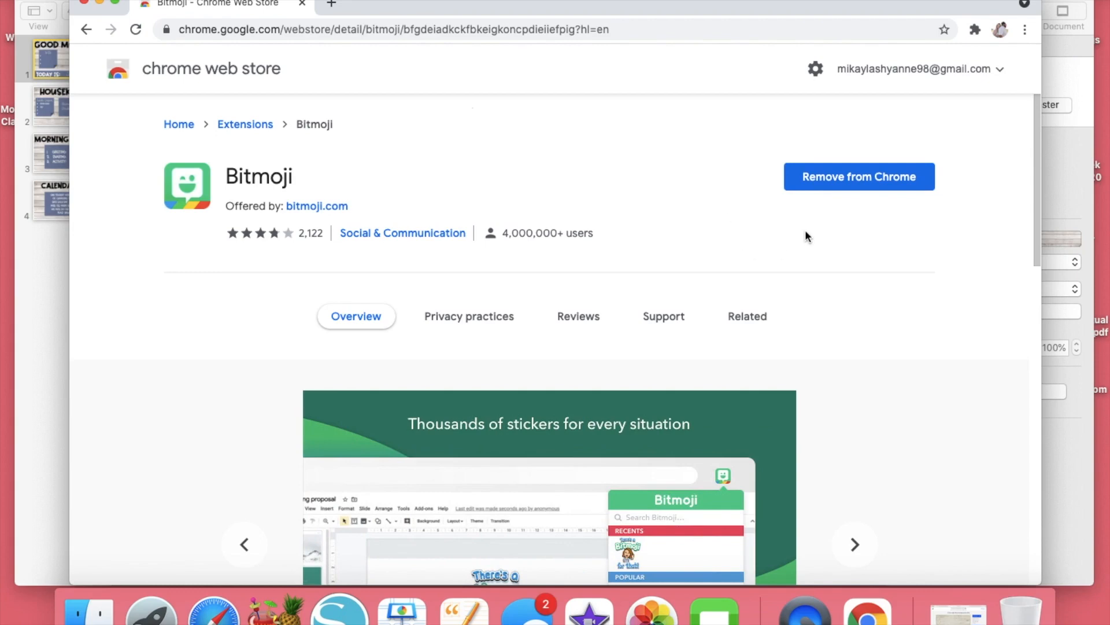
# Open the installed Bitmoji extension, look through its sticker collection and close it
pyautogui.click(976, 34)
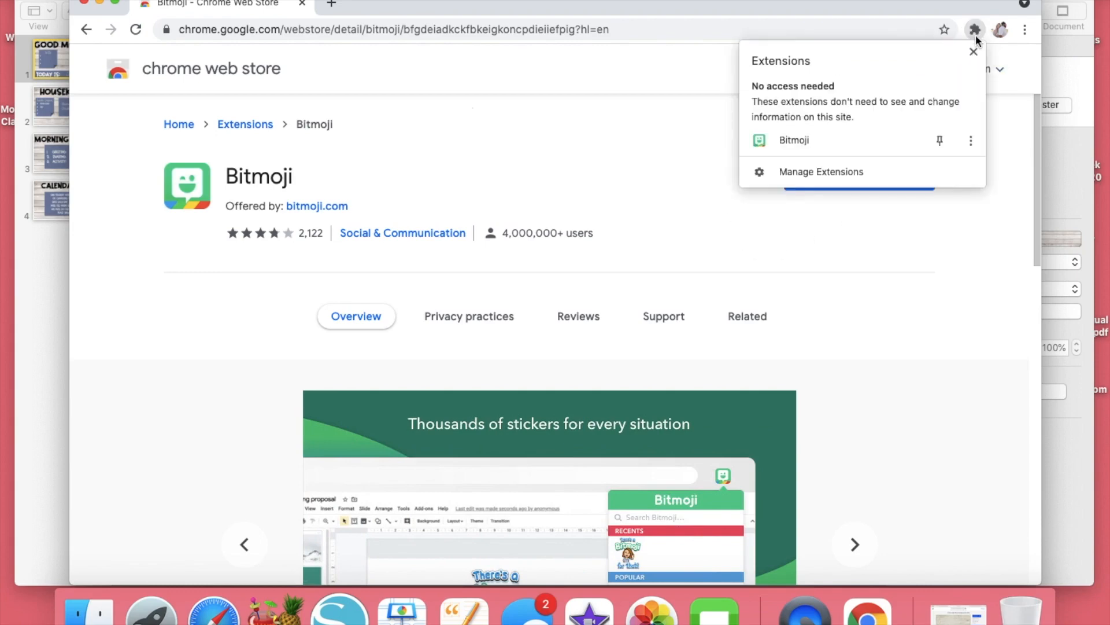
pyautogui.click(784, 134)
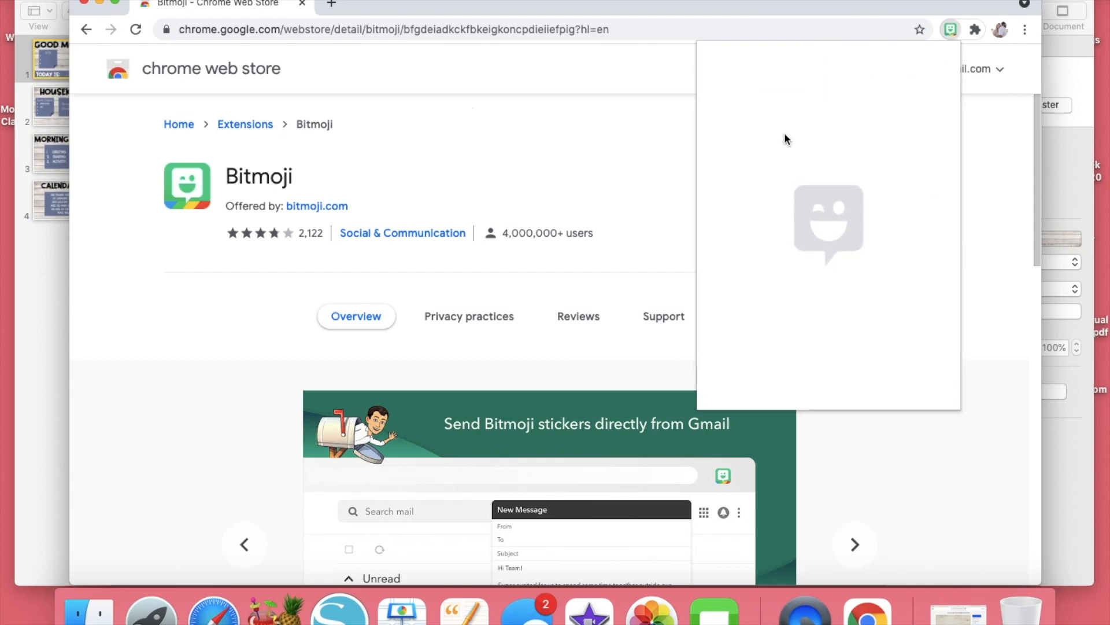
pyautogui.scroll(-10, 820, 292)
pyautogui.scroll(-6, 821, 295)
pyautogui.scroll(20, 821, 295)
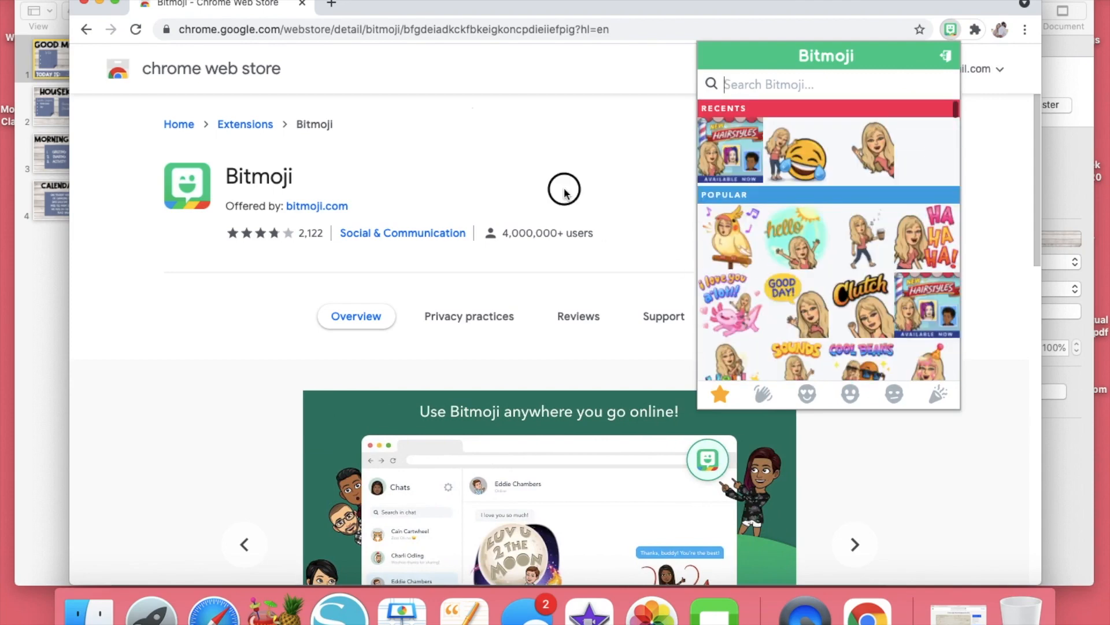
pyautogui.click(564, 189)
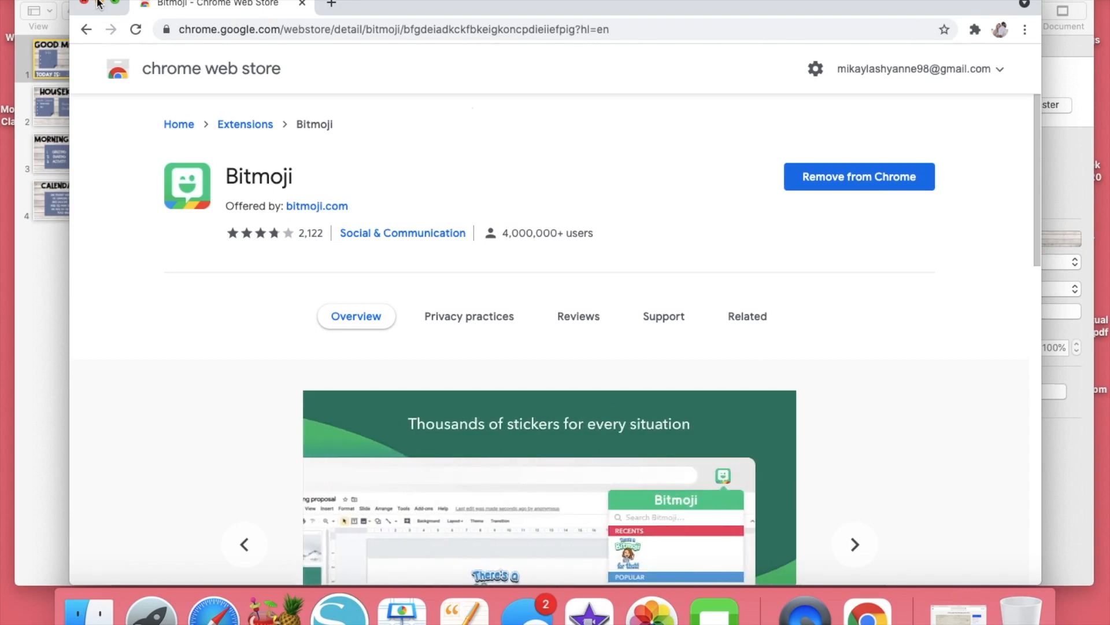
# Minimize Chrome, return to Keynote and create a new wide 16:9 presentation with the Basic White theme
pyautogui.click(98, 3)
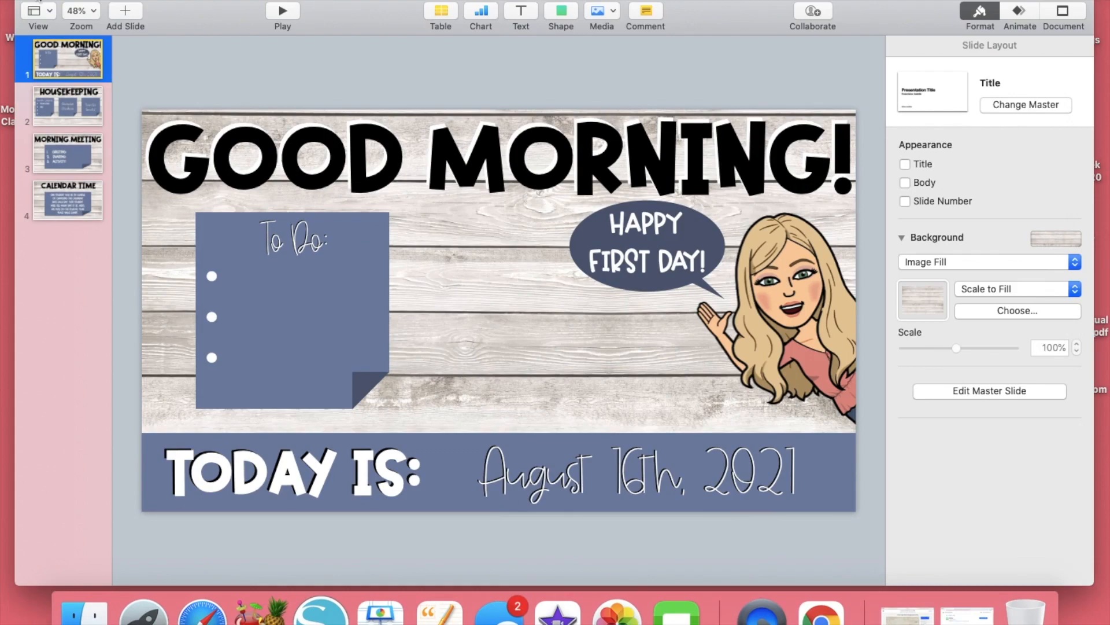
pyautogui.click(40, 2)
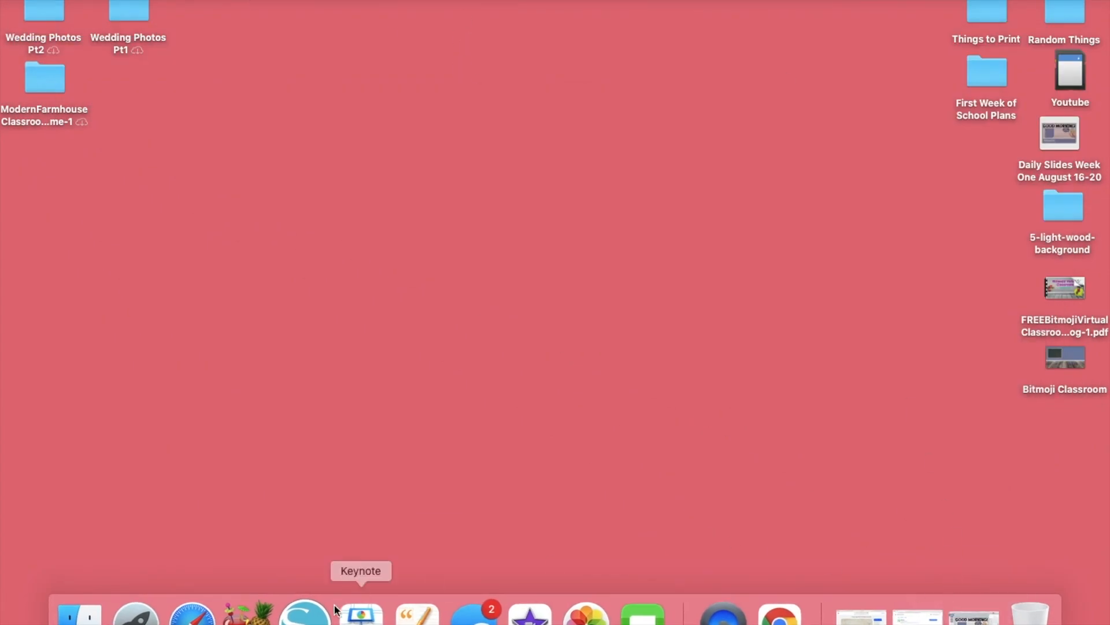
pyautogui.click(361, 616)
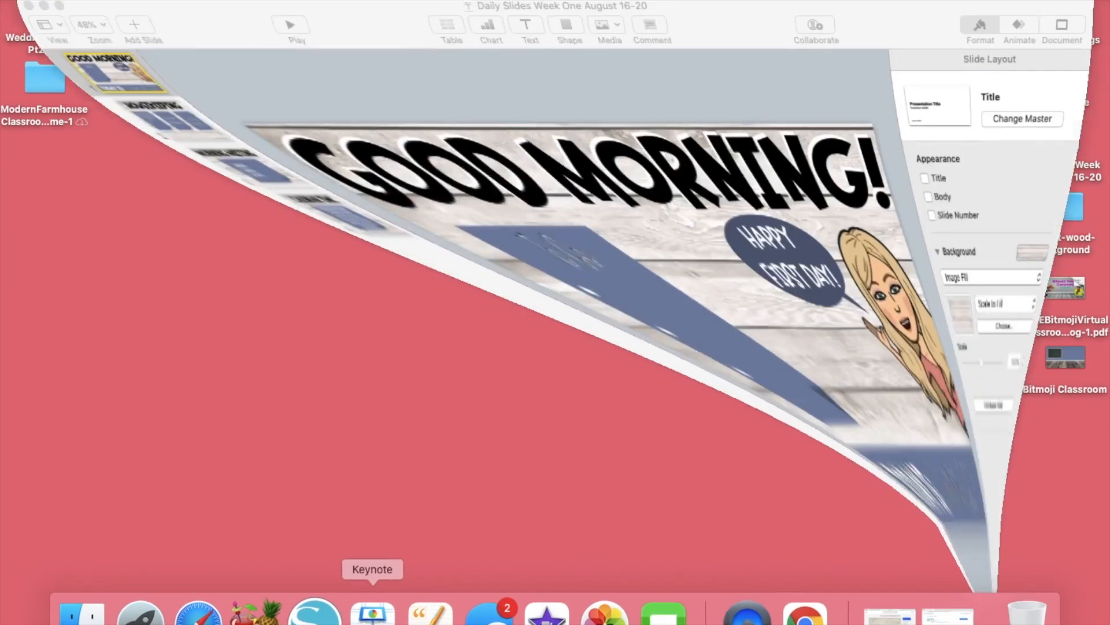
pyautogui.click(104, 1)
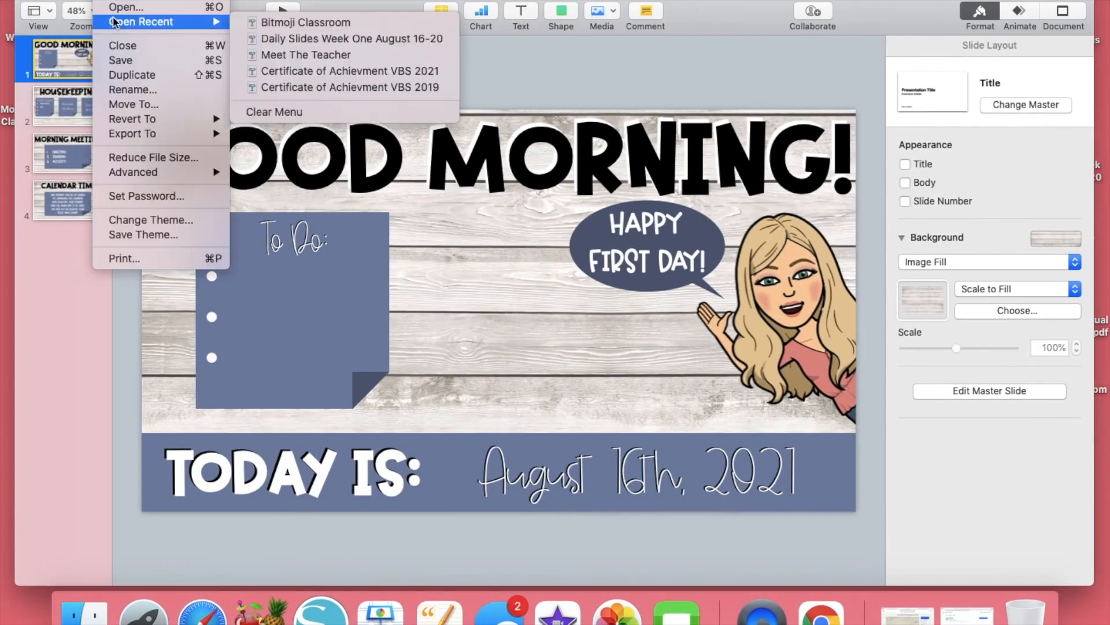
pyautogui.click(116, 1)
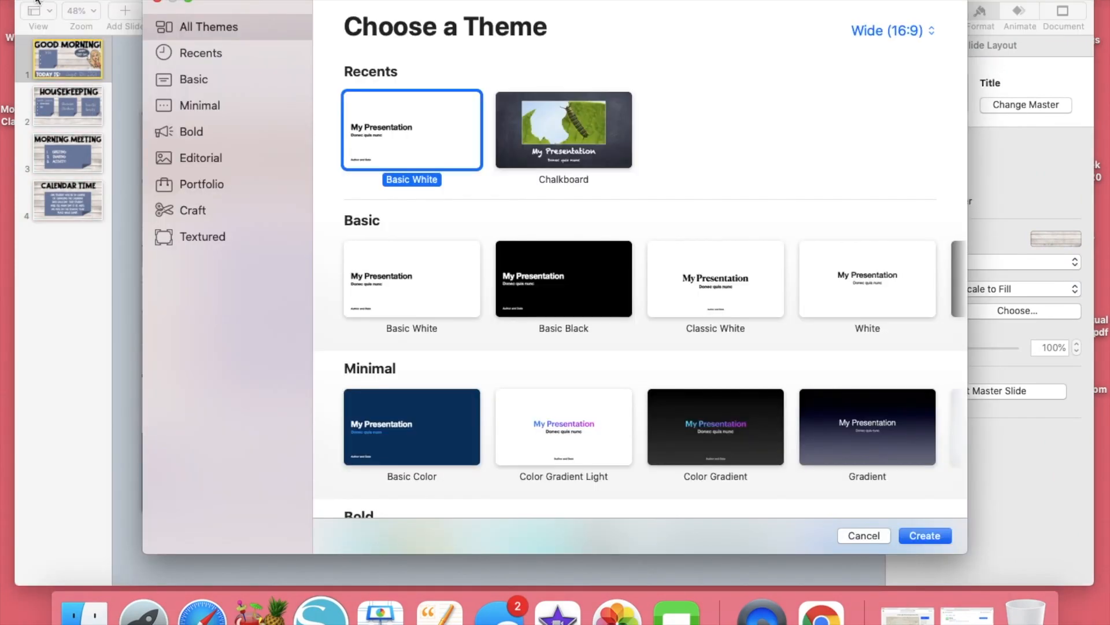
pyautogui.click(933, 537)
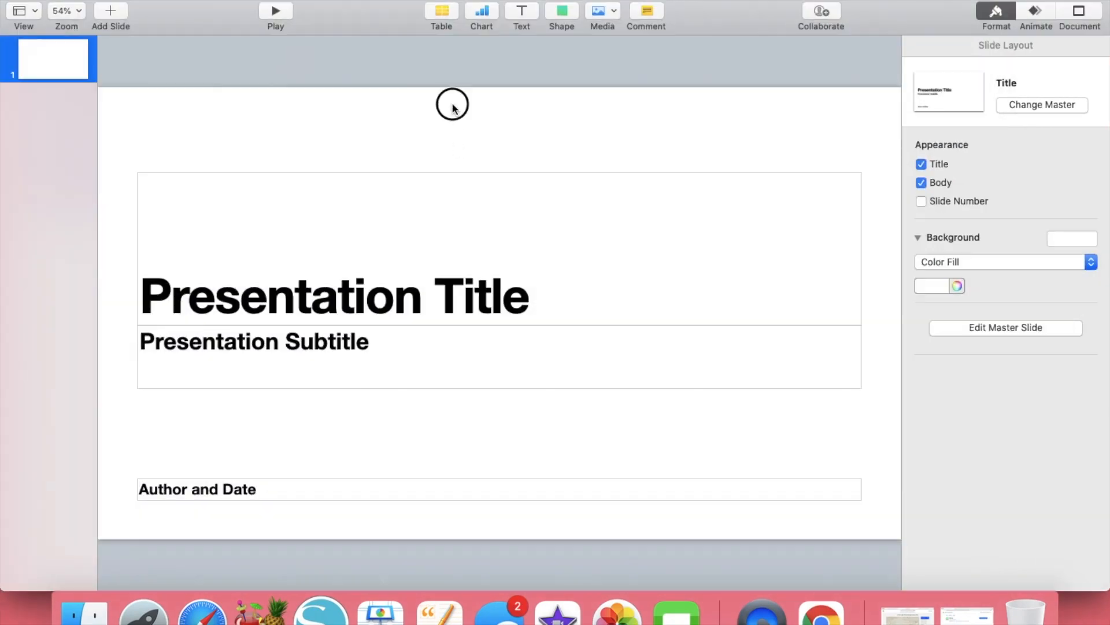
# Delete the title, subtitle and author placeholders from the first slide and zoom the view to 48%
pyautogui.moveTo(451, 102); pyautogui.dragTo(603, 503)
pyautogui.press('Delete')
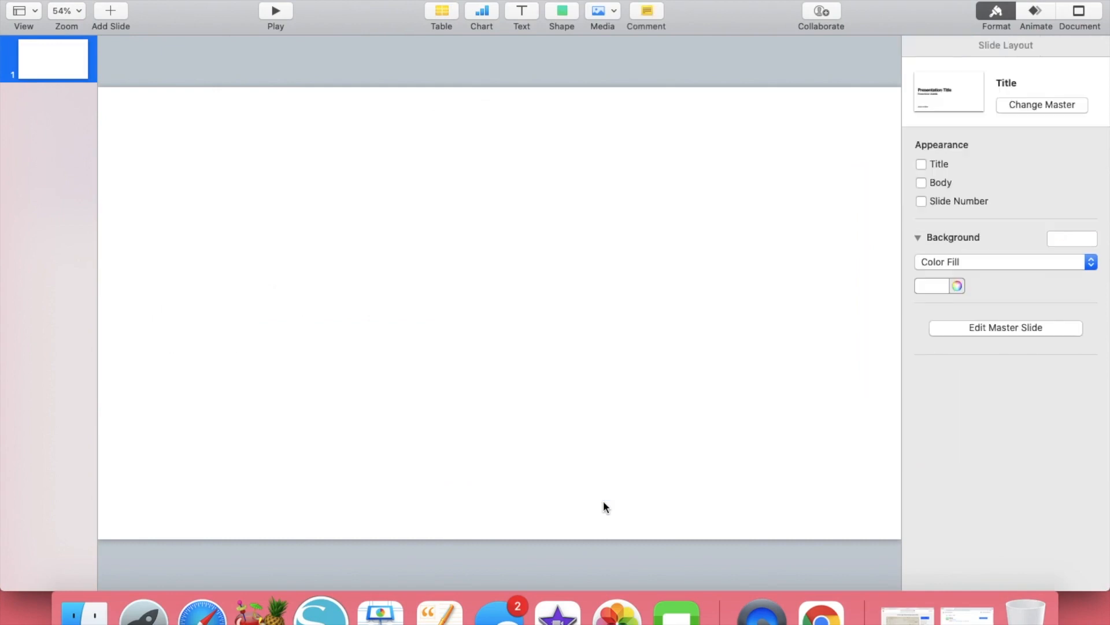
pyautogui.scroll(-2, 651, 300)
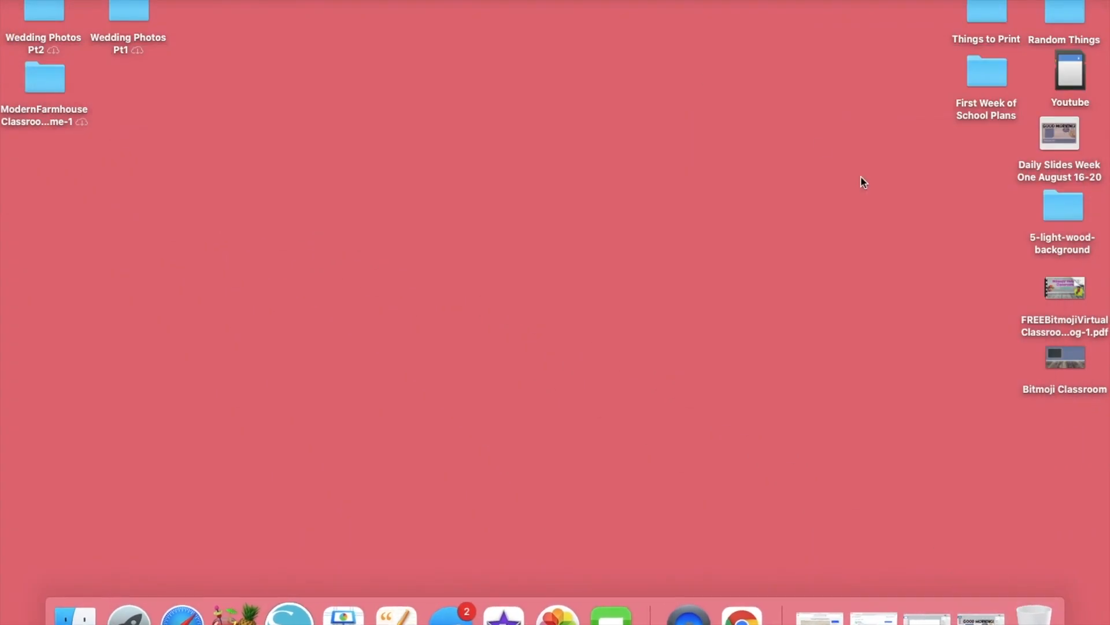
pyautogui.click(927, 617)
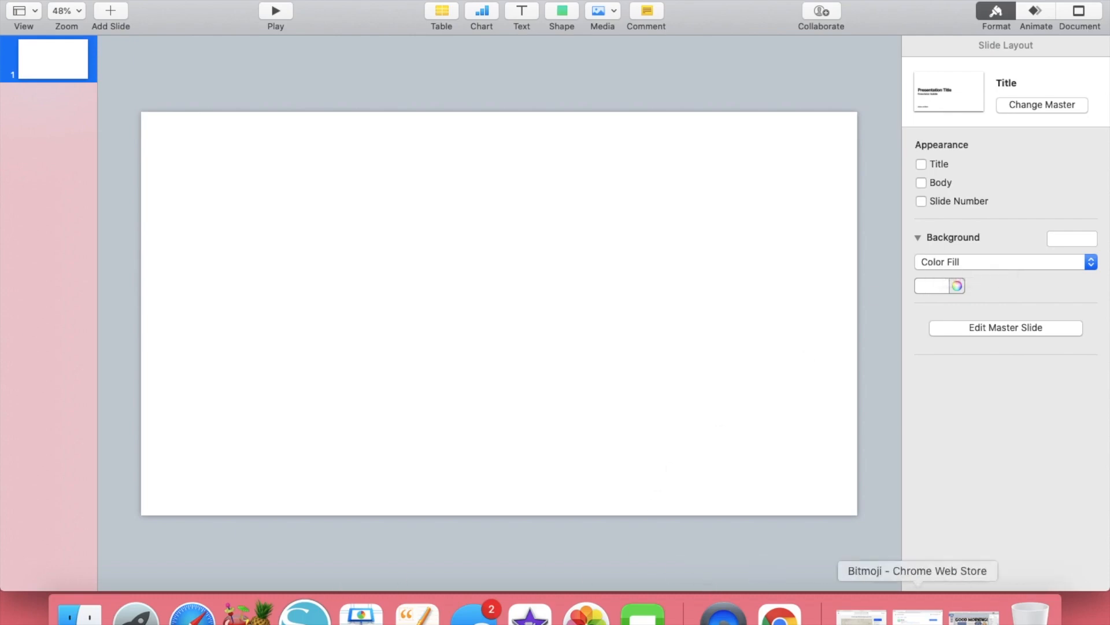
# Switch to Safari and search Google Images for "wood background" in a new tab
pyautogui.click(862, 613)
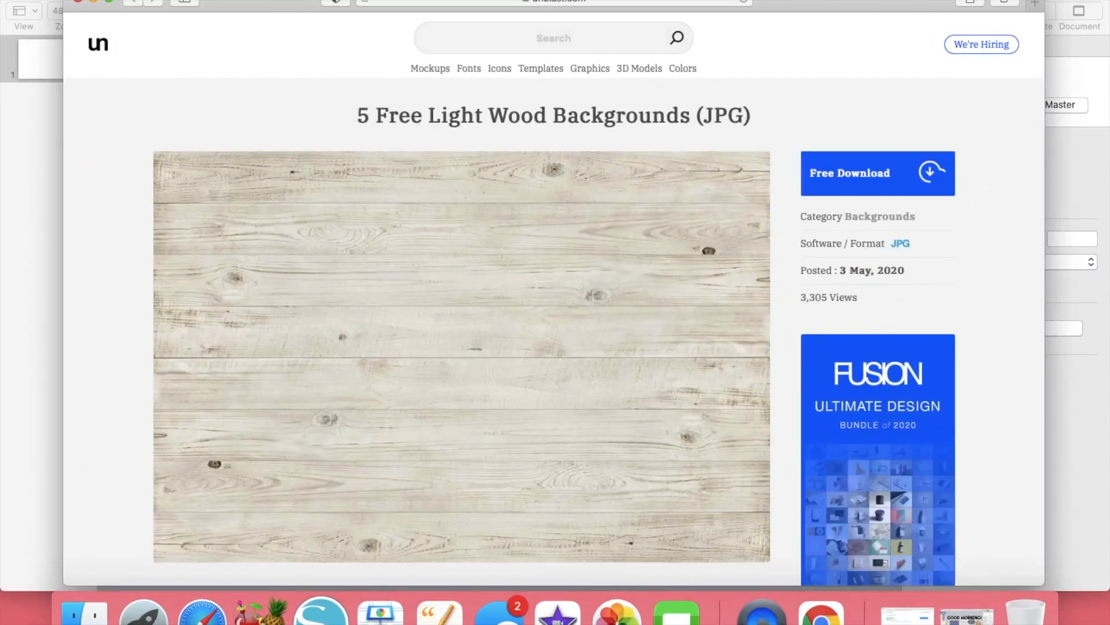
pyautogui.click(1035, 3)
pyautogui.write('wood background — Search Google')
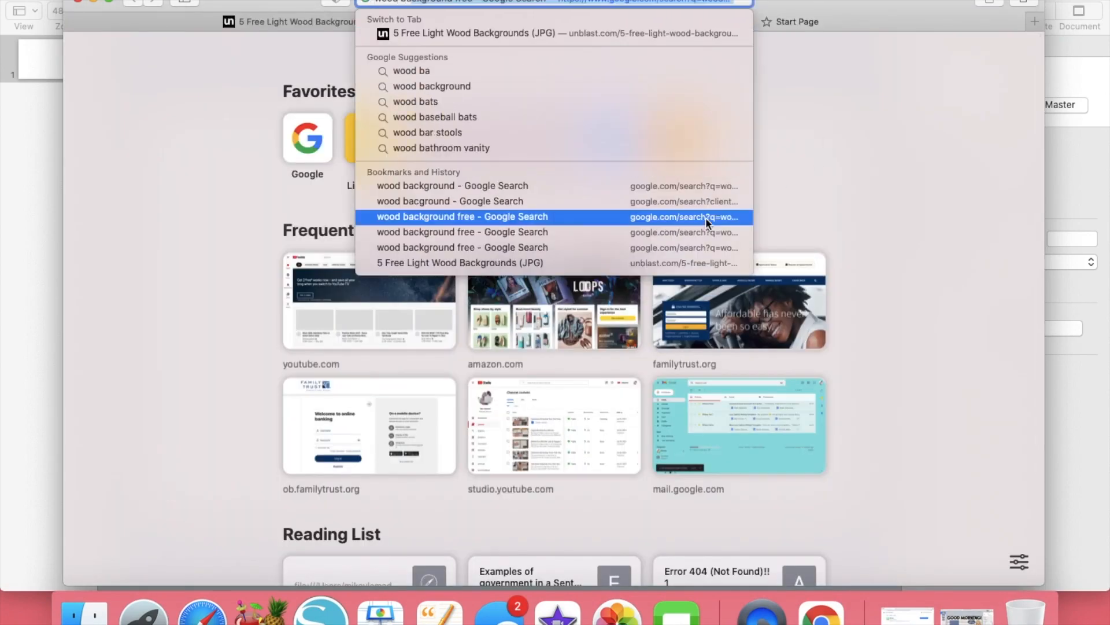
pyautogui.click(454, 85)
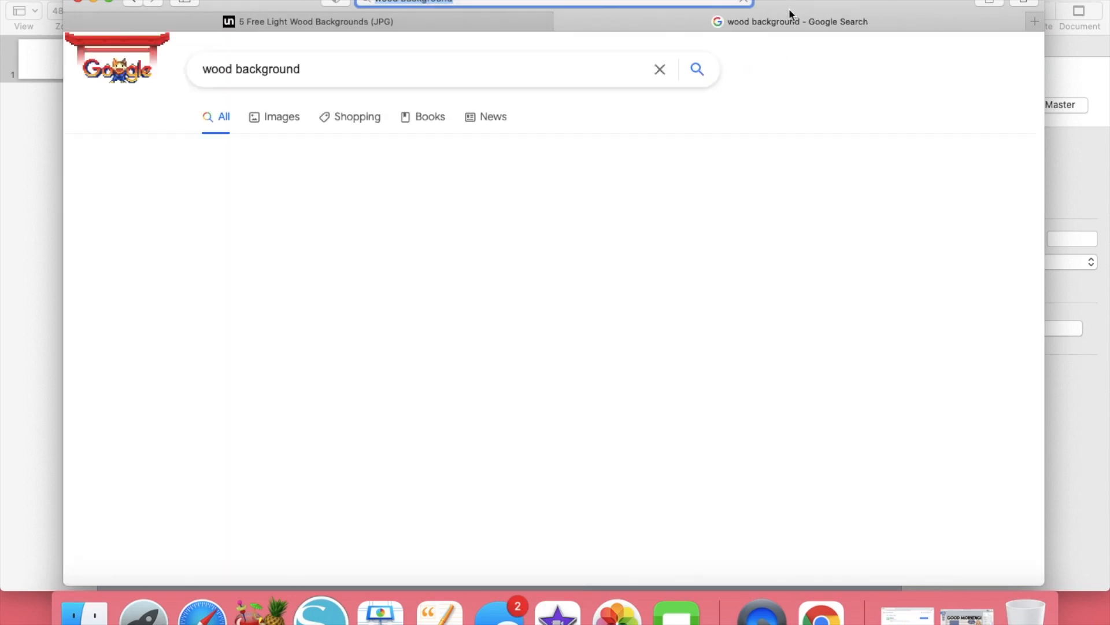
pyautogui.click(280, 113)
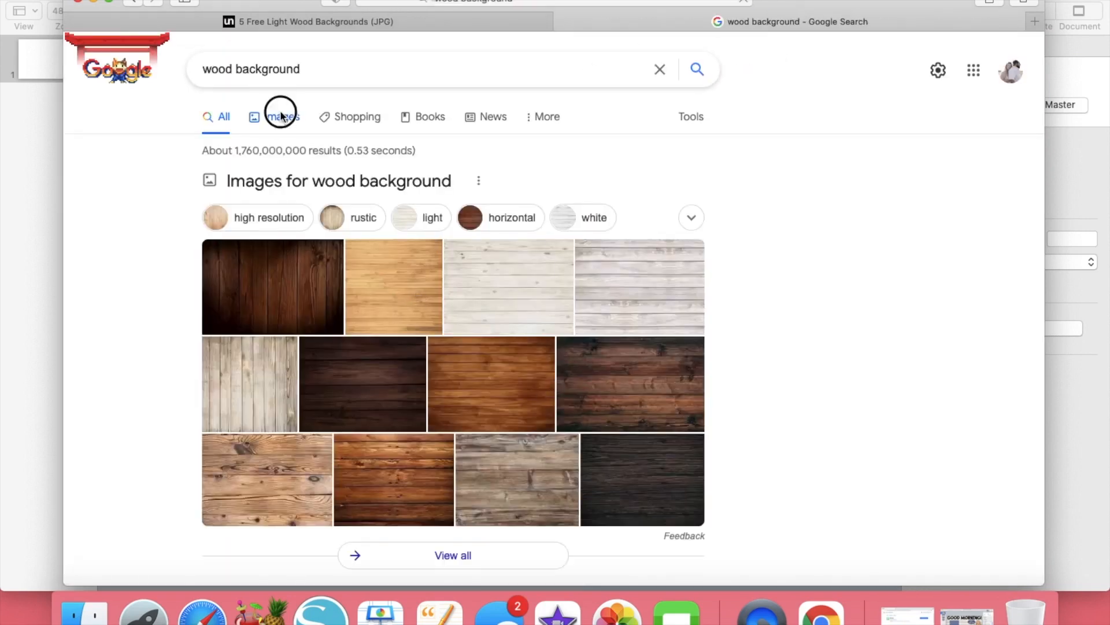
# Open Unblast's "5 Free Light Wood Backgrounds (JPG)" page from the image results and close the two other tabs
pyautogui.scroll(-6, 437, 410)
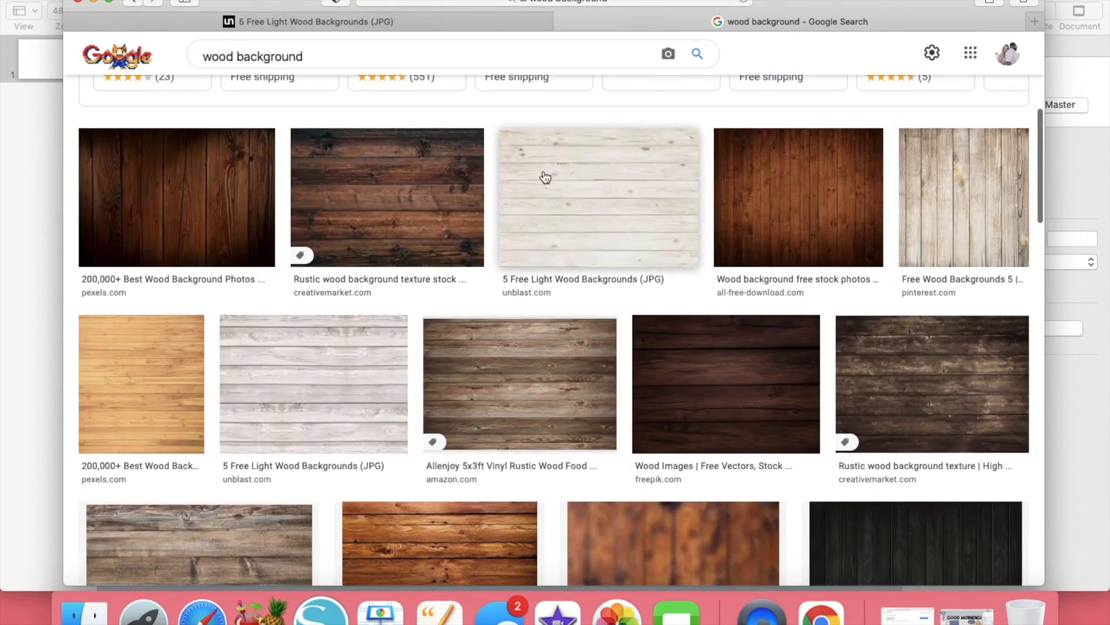
pyautogui.click(305, 382)
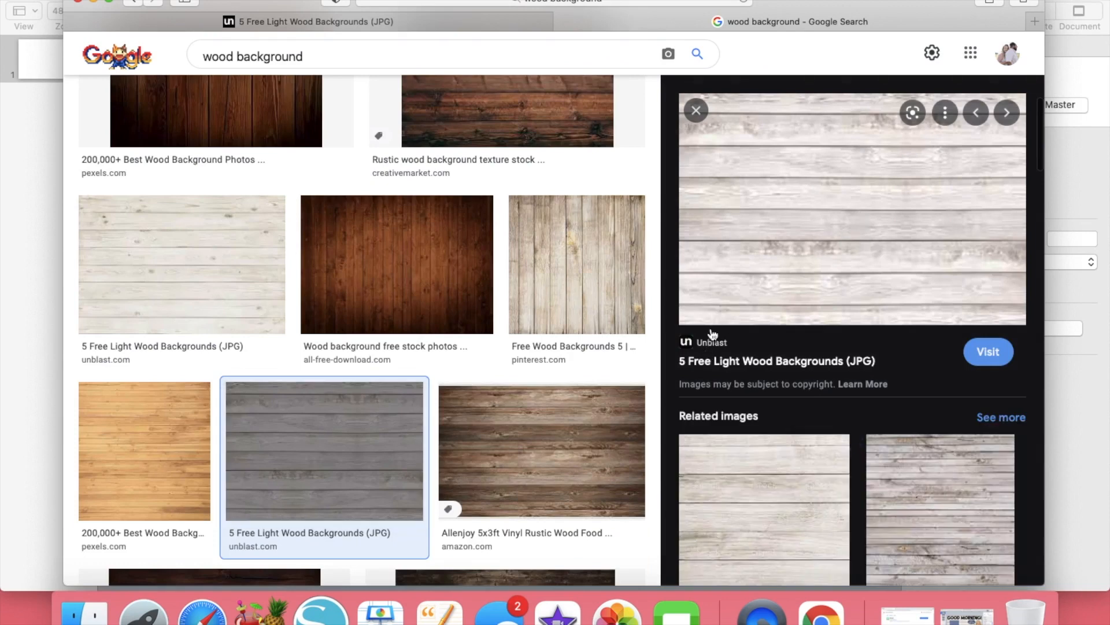
pyautogui.click(771, 226)
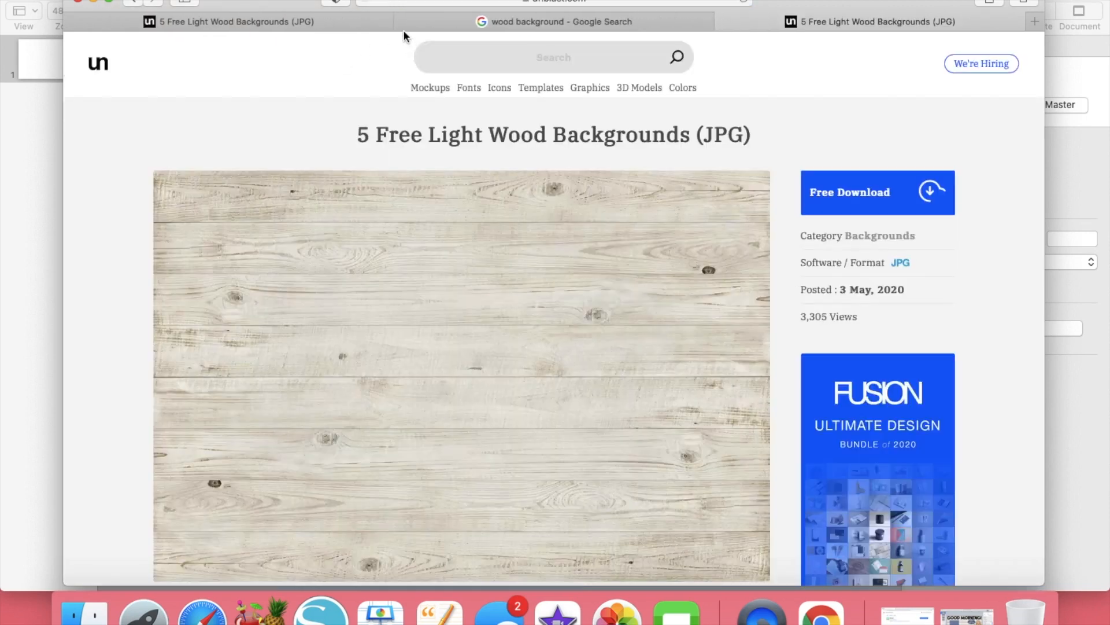
pyautogui.click(69, 22)
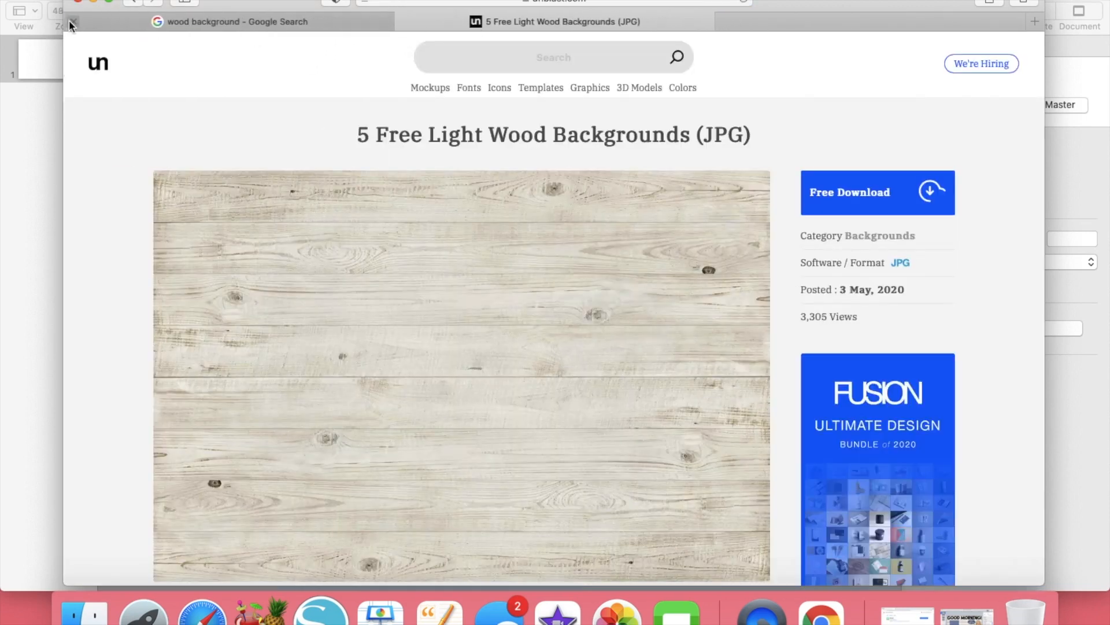
pyautogui.click(69, 22)
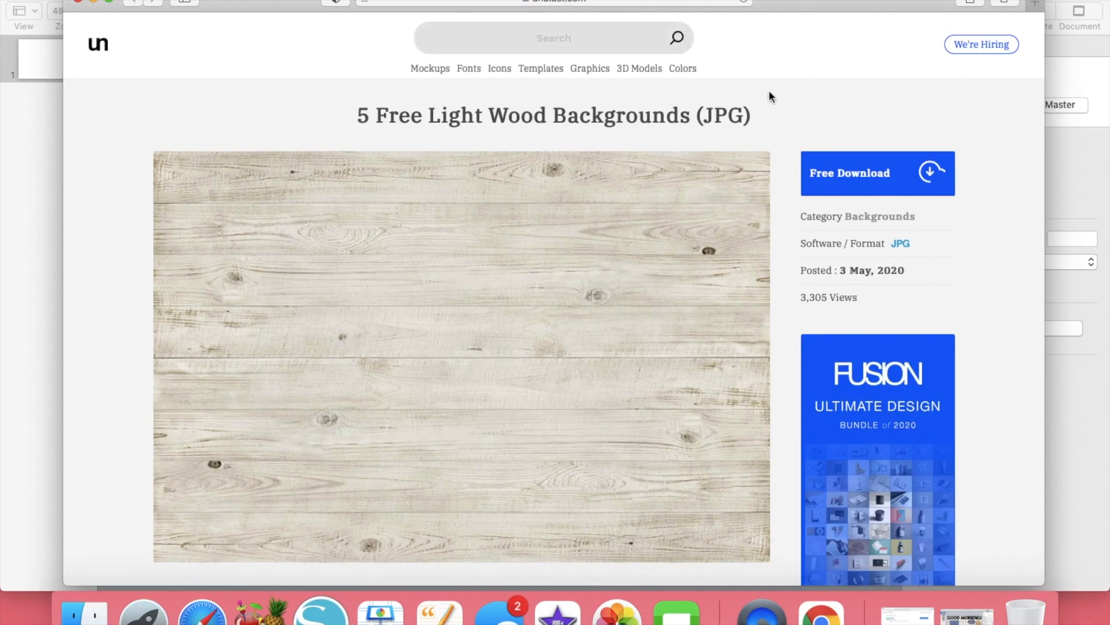
# Look through the light wood background images offered on the Unblast page
pyautogui.scroll(-15, 794, 186)
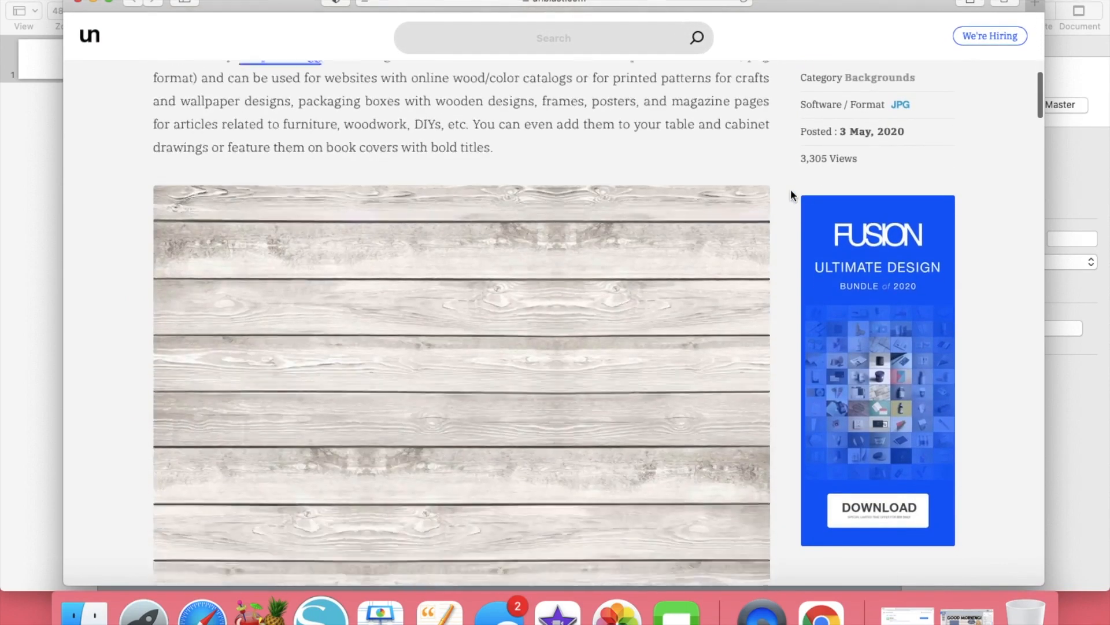
pyautogui.scroll(-12, 792, 194)
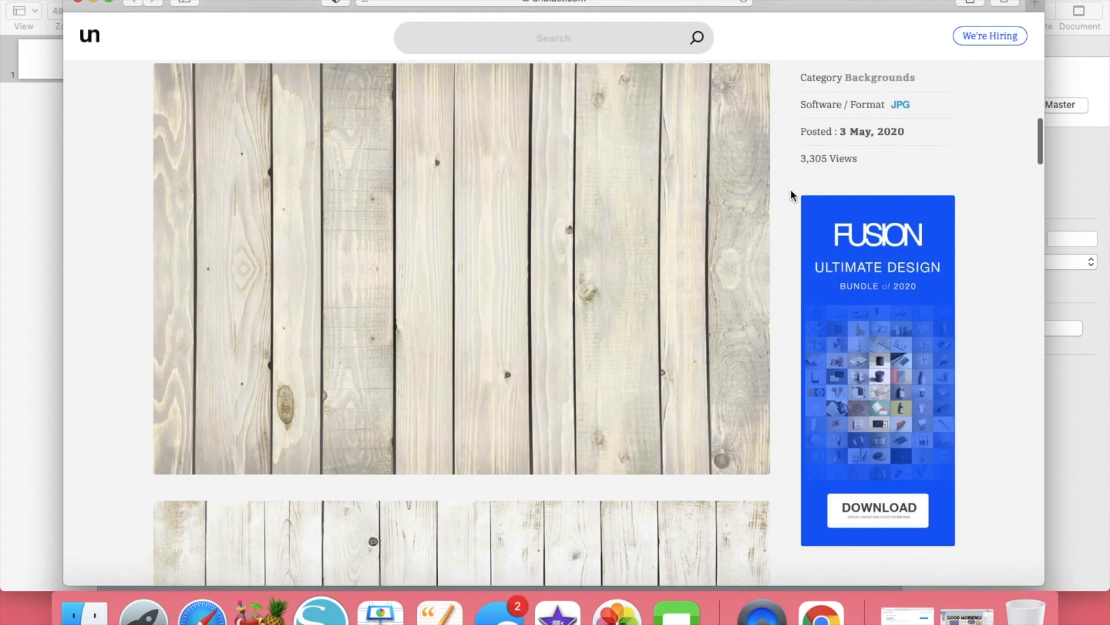
pyautogui.scroll(-10, 792, 191)
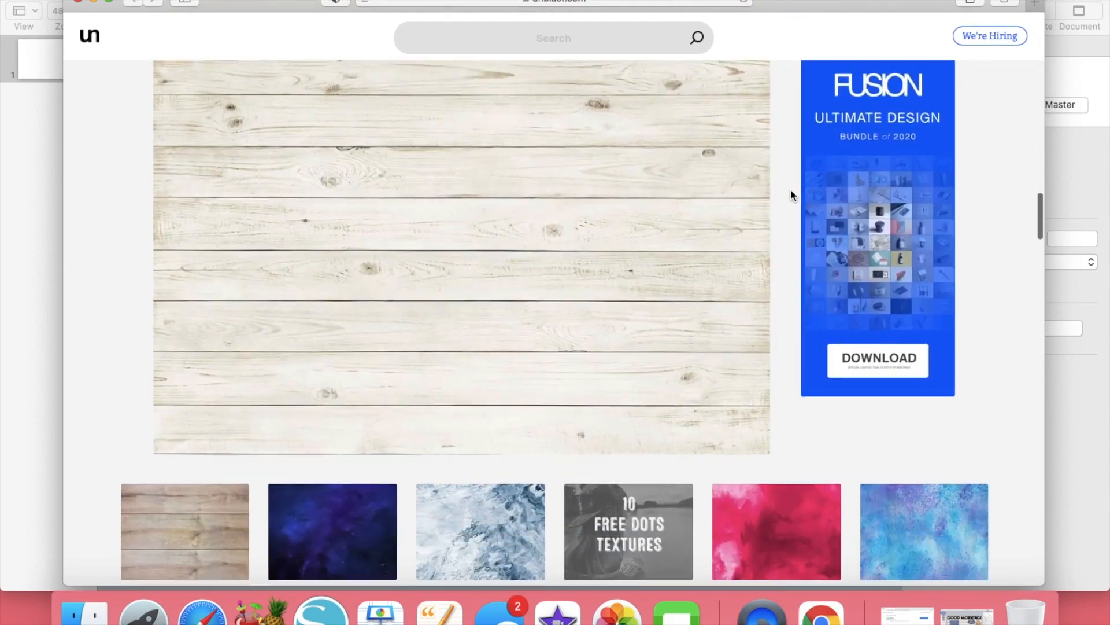
# Close the Unblast page, check the 5-light-wood-background folder on the desktop, and return to the untitled Keynote presentation
pyautogui.scroll(6, 790, 191)
pyautogui.scroll(15, 789, 192)
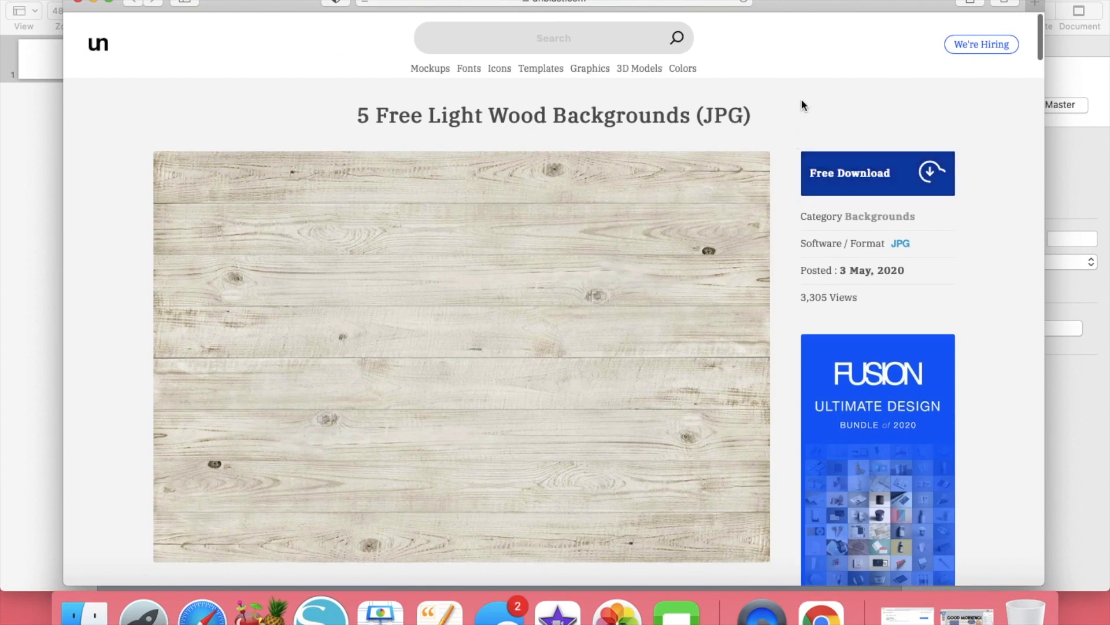
pyautogui.click(77, 2)
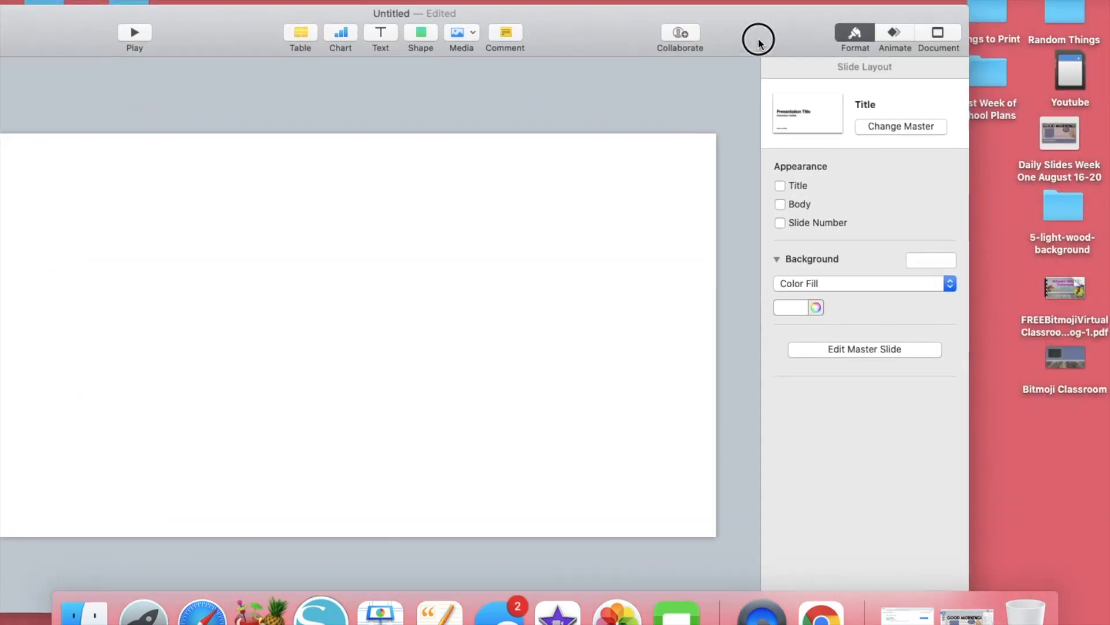
pyautogui.doubleClick(1071, 196)
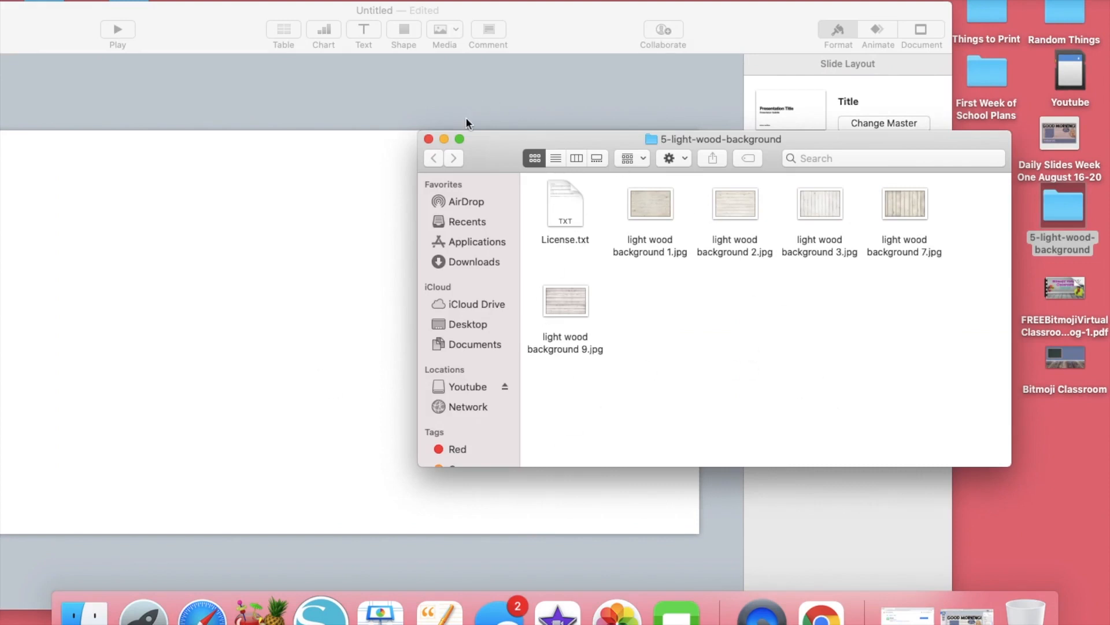
pyautogui.click(427, 139)
pyautogui.doubleClick(714, 6)
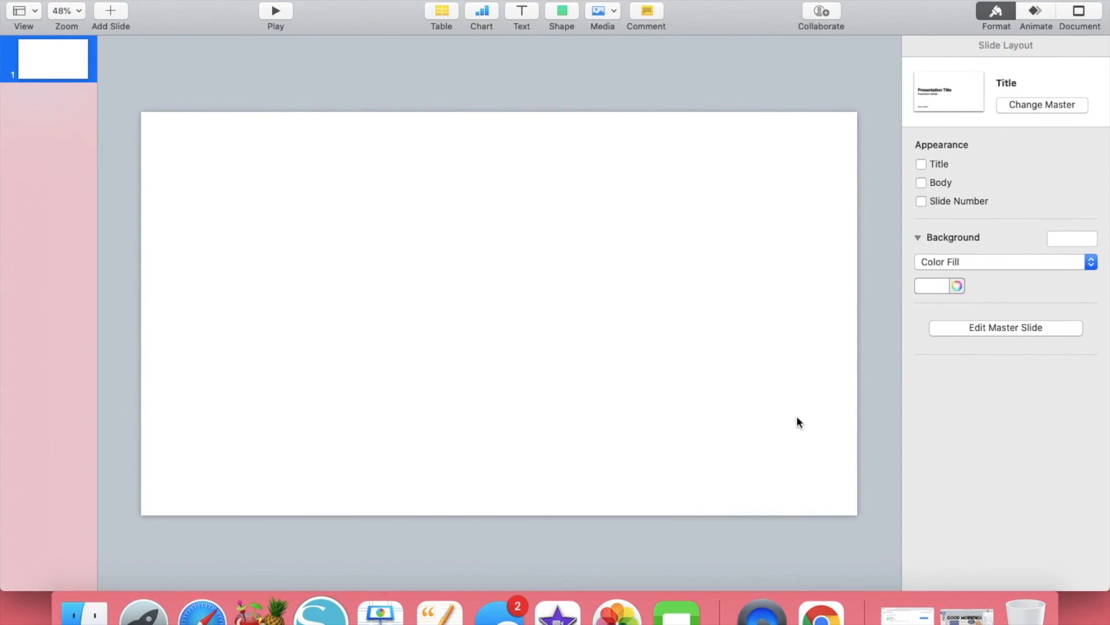
# Set the slide background to an image fill using "light wood background 9.jpg" from the 5-light-wood-background folder
pyautogui.click(950, 263)
pyautogui.click(948, 300)
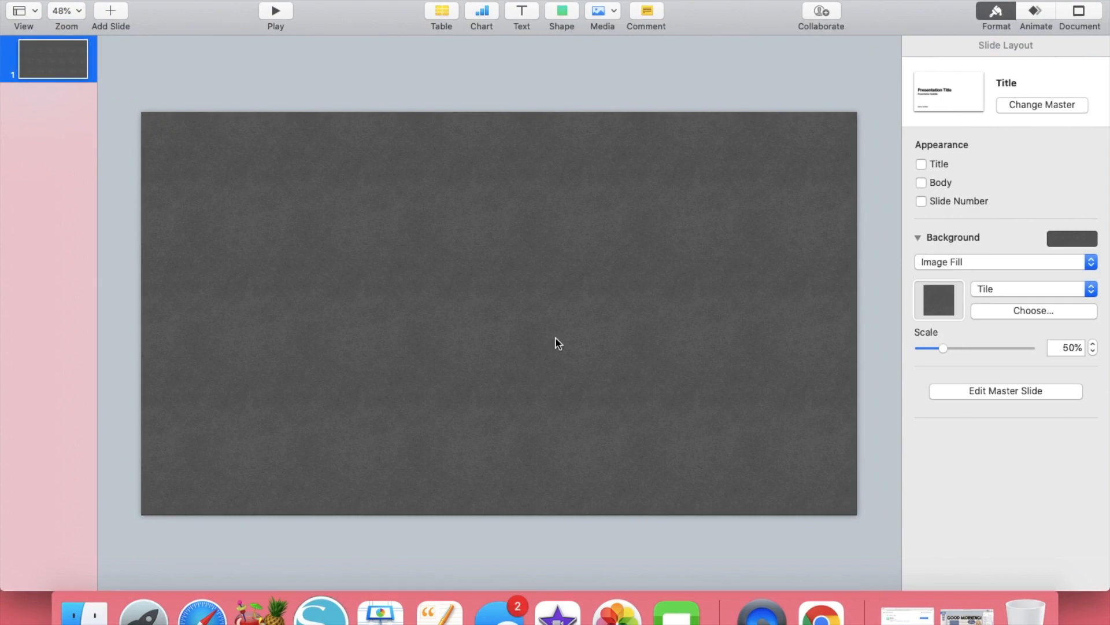
pyautogui.click(992, 307)
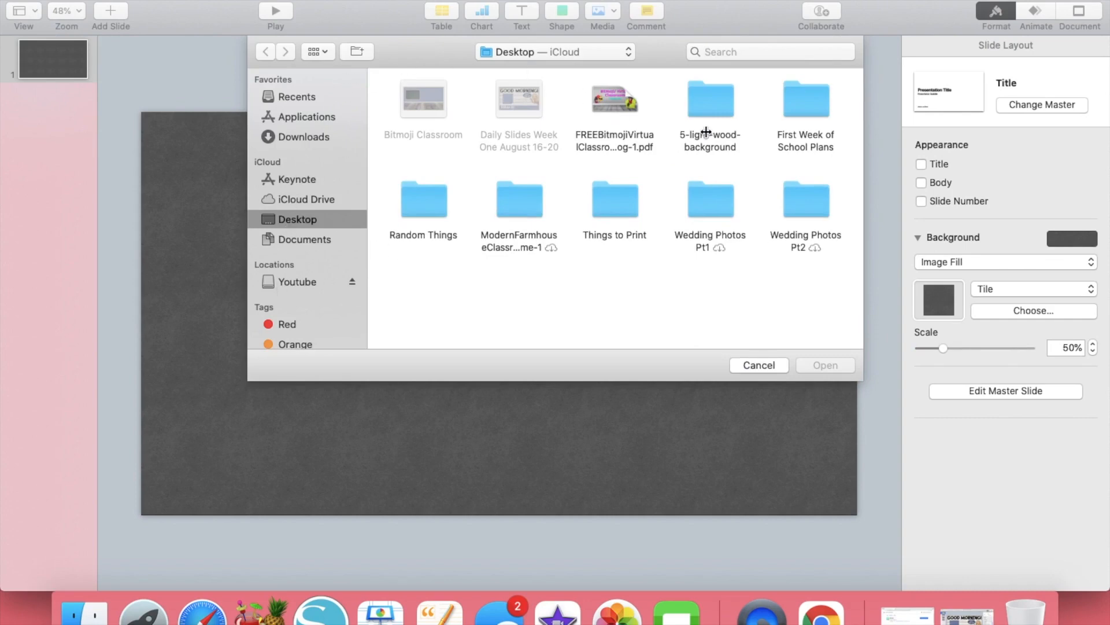
pyautogui.doubleClick(711, 100)
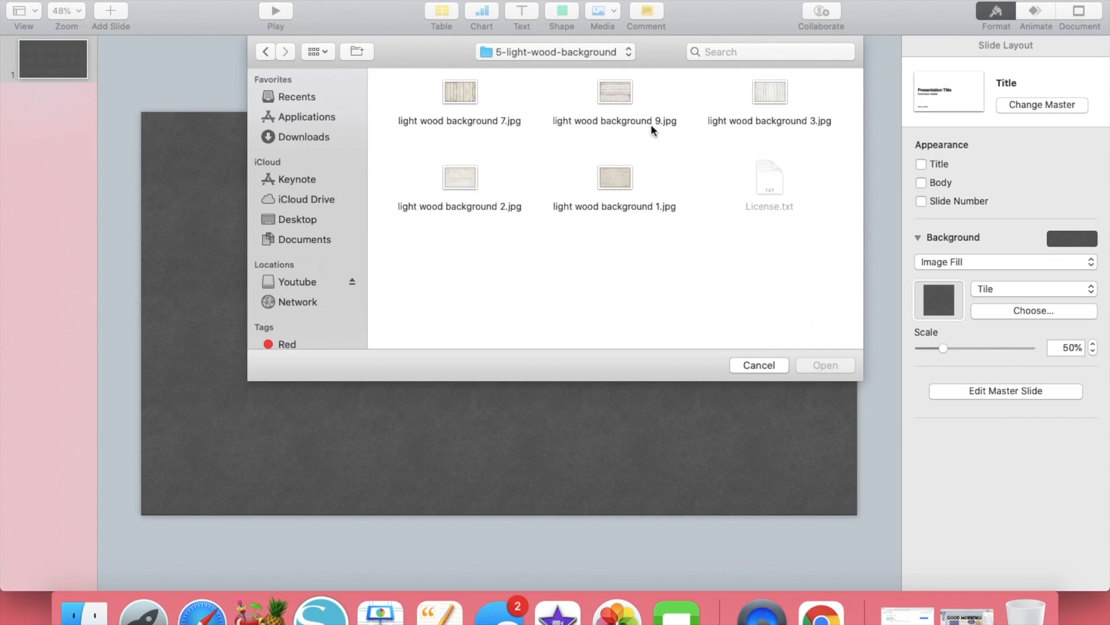
pyautogui.click(627, 95)
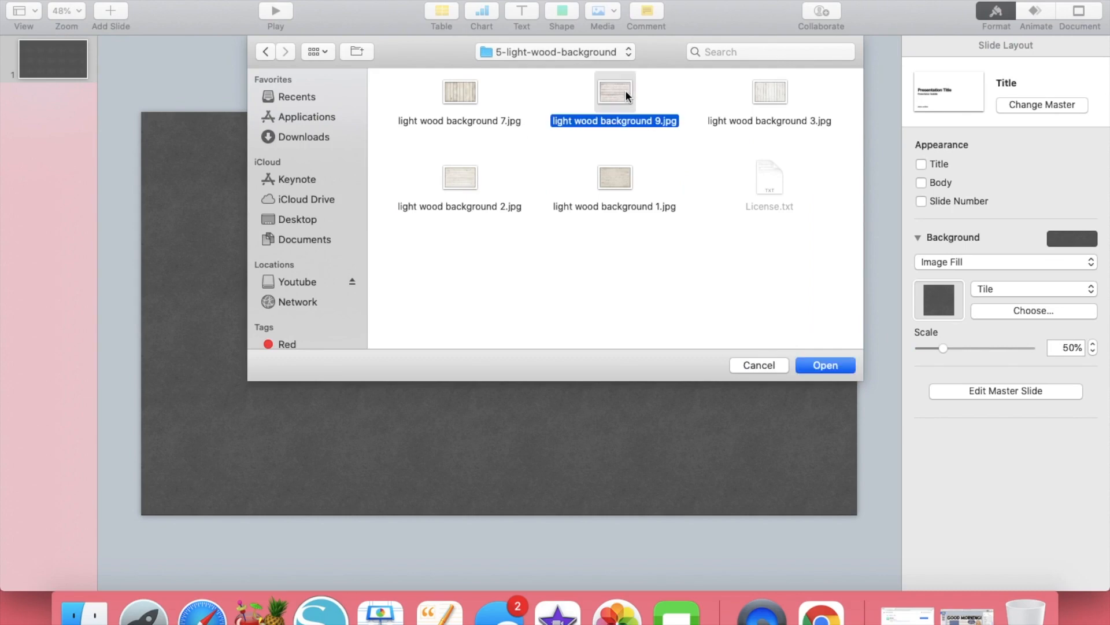
pyautogui.click(820, 365)
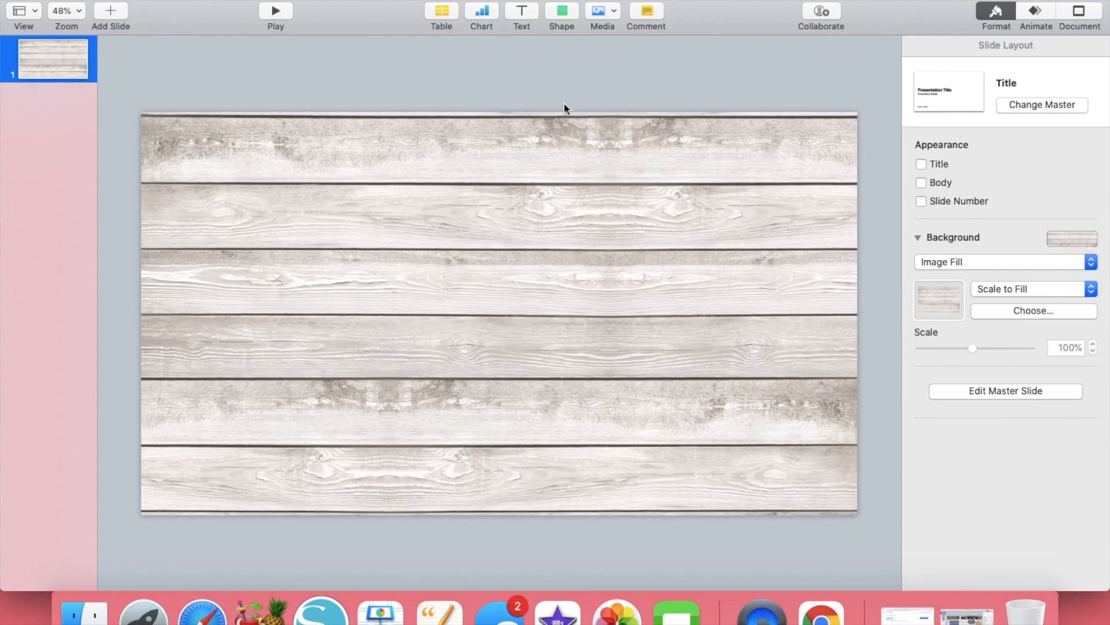
# Insert a square shape and stretch it into a full-width band along the slide's lower edge, below the fifth plank
pyautogui.click(564, 17)
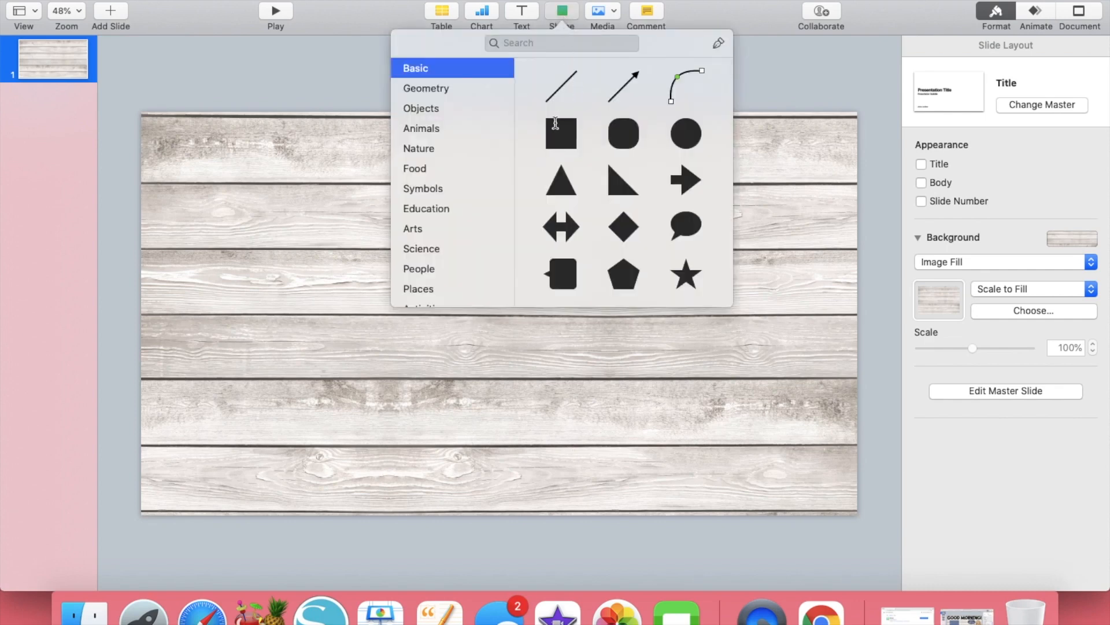
pyautogui.click(555, 135)
pyautogui.moveTo(503, 323); pyautogui.dragTo(858, 483)
pyautogui.moveTo(501, 458); pyautogui.dragTo(500, 443)
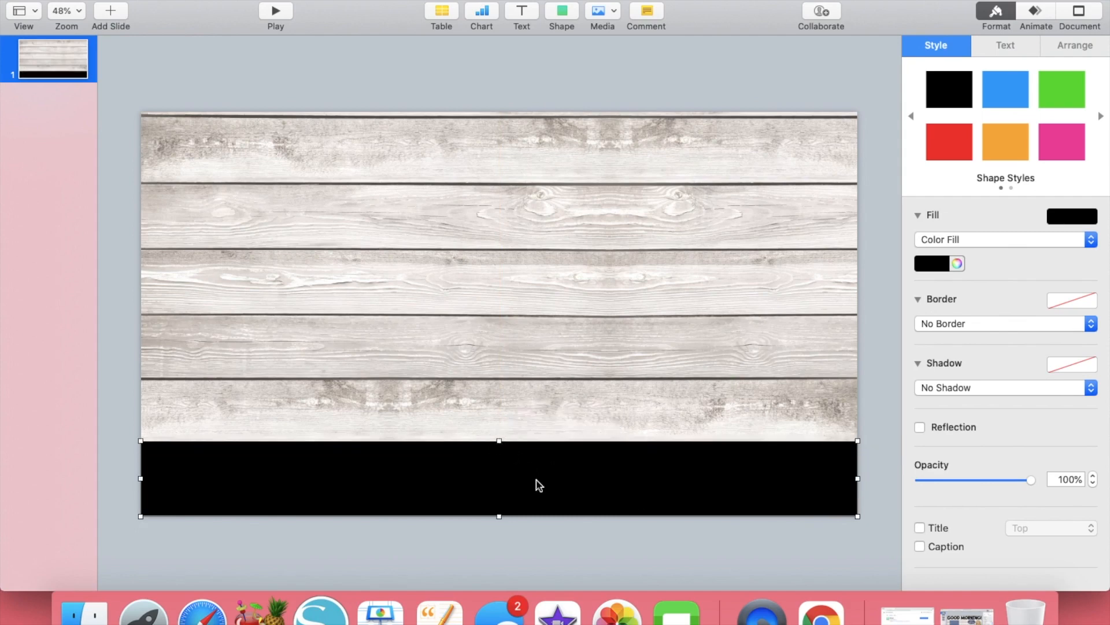
# Change the fill of the band along the slide's lower edge to a muted slate blue using the colour wheel
pyautogui.click(900, 412)
pyautogui.click(797, 487)
pyautogui.click(955, 266)
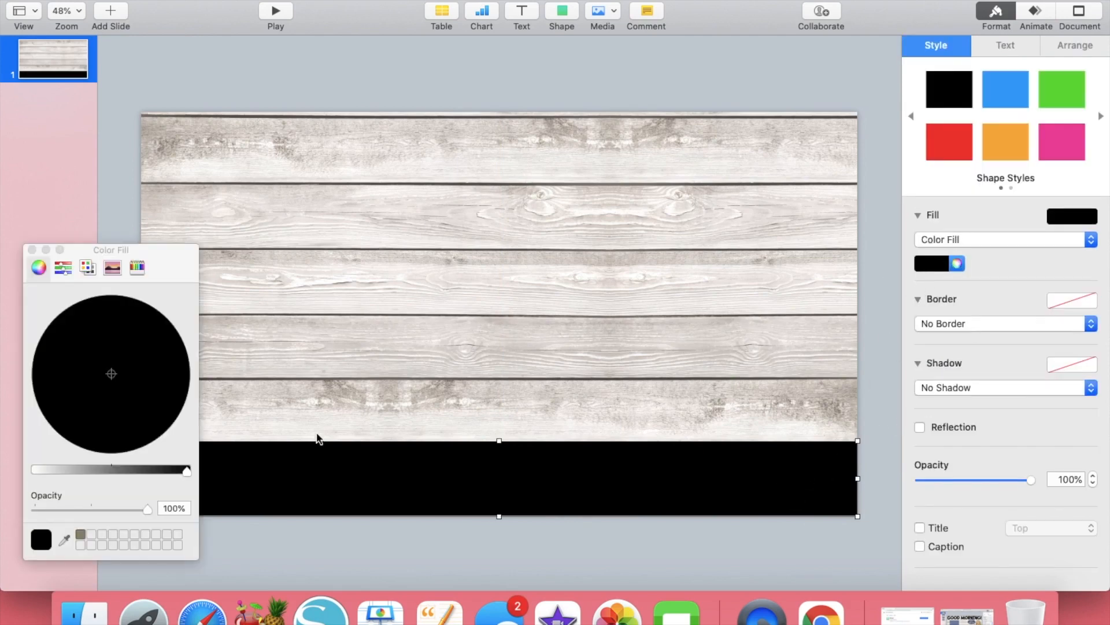
pyautogui.click(87, 469)
pyautogui.moveTo(110, 377); pyautogui.dragTo(86, 392)
pyautogui.click(32, 249)
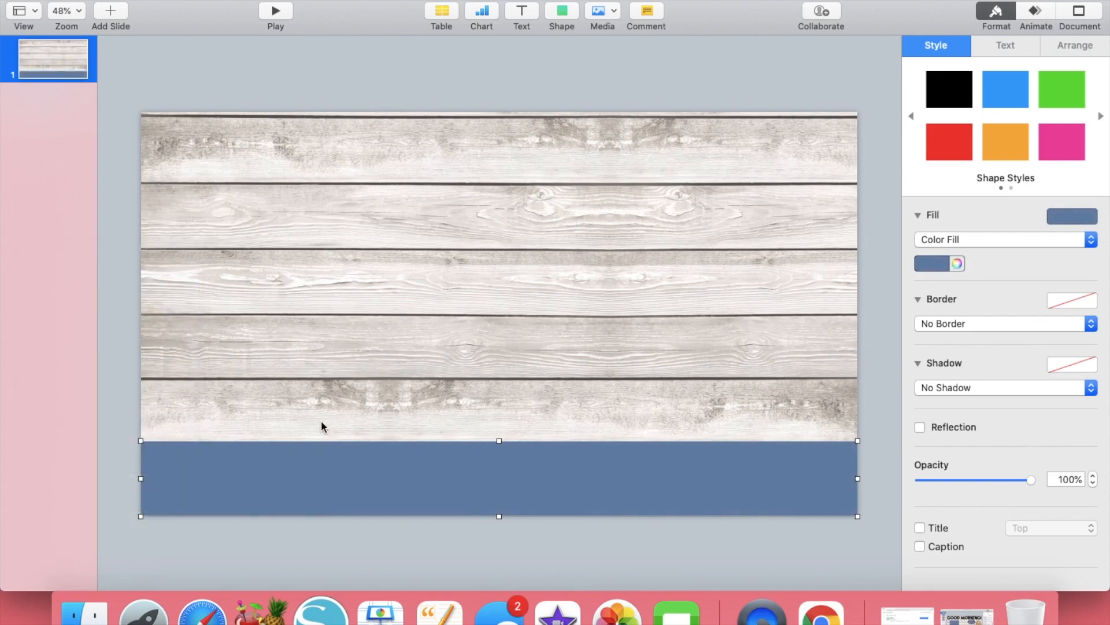
# Examine the Good Morning and Calendar Time slides in the finished example presentation, then return to the new one
pyautogui.click(967, 615)
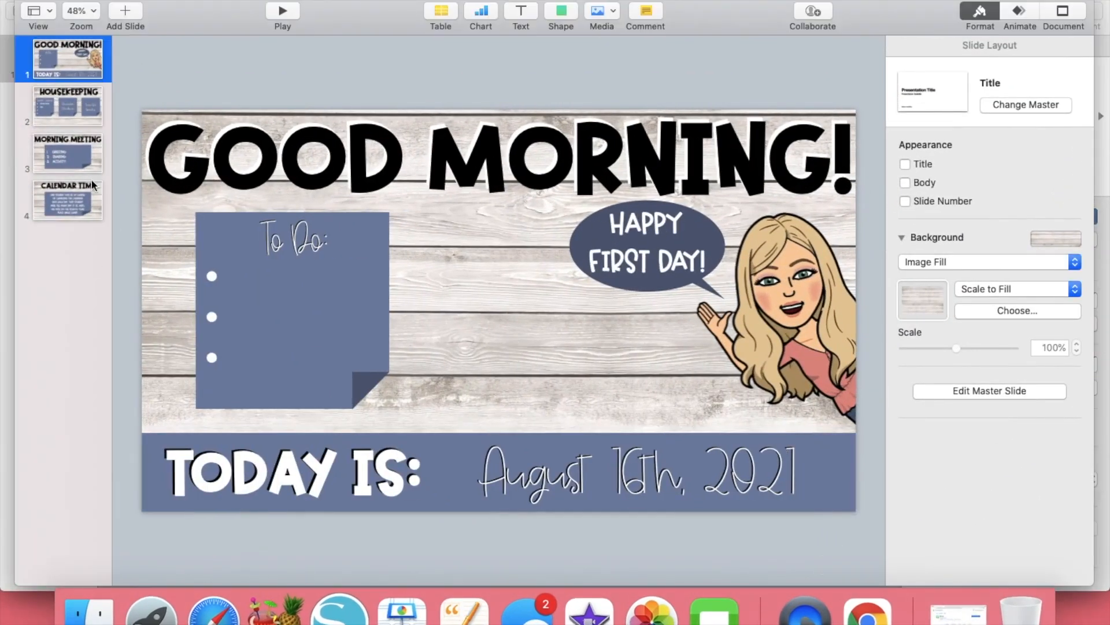
pyautogui.click(80, 197)
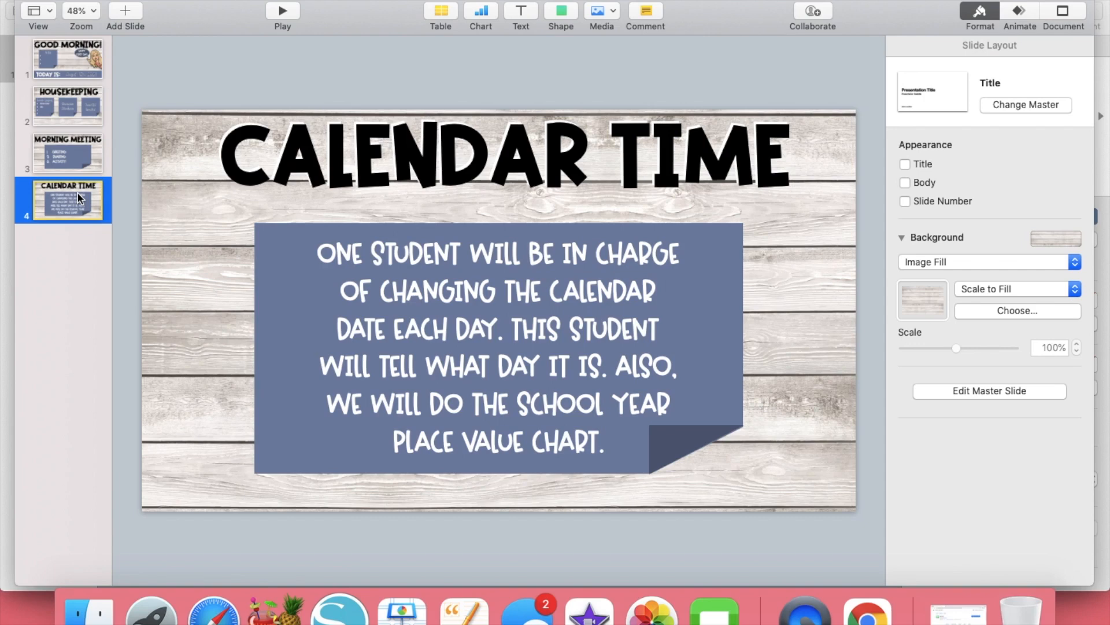
pyautogui.click(68, 71)
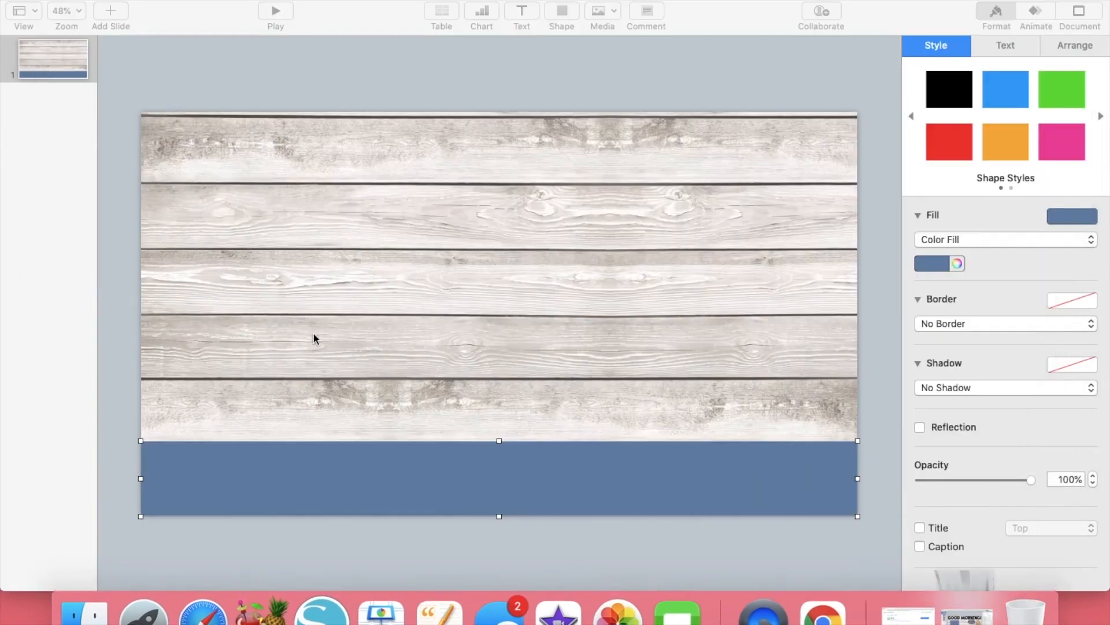
pyautogui.click(326, 500)
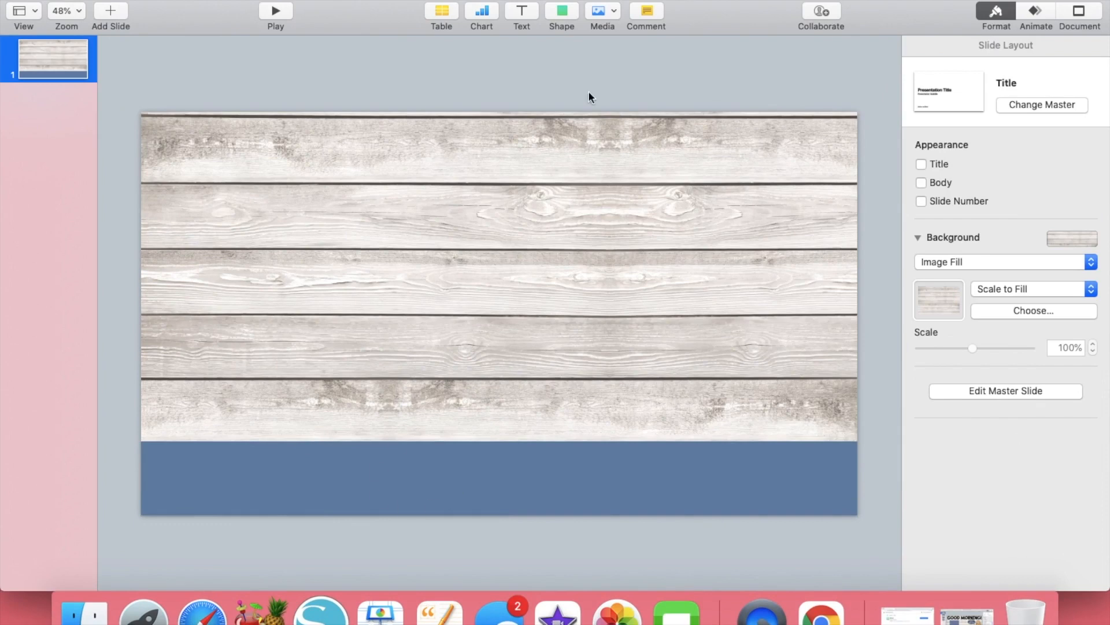
# Add a text box to the slide and format its text as 100 pt AGTheMothership
pyautogui.click(522, 14)
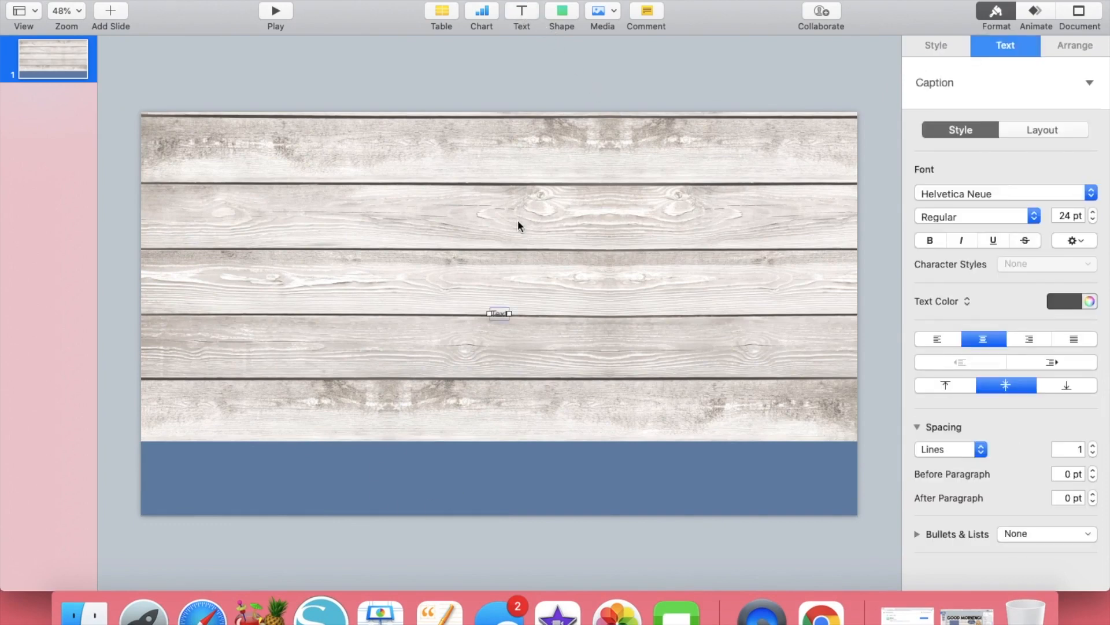
pyautogui.click(1067, 215)
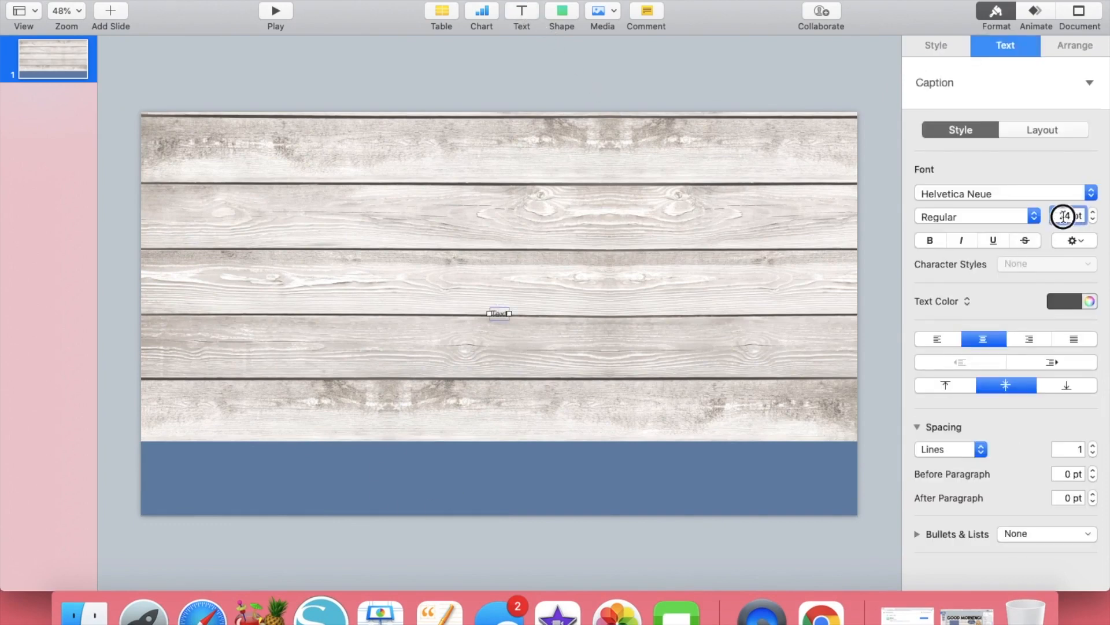
pyautogui.write('100')
pyautogui.press('Return')
pyautogui.click(978, 190)
pyautogui.scroll(10, 1001, 63)
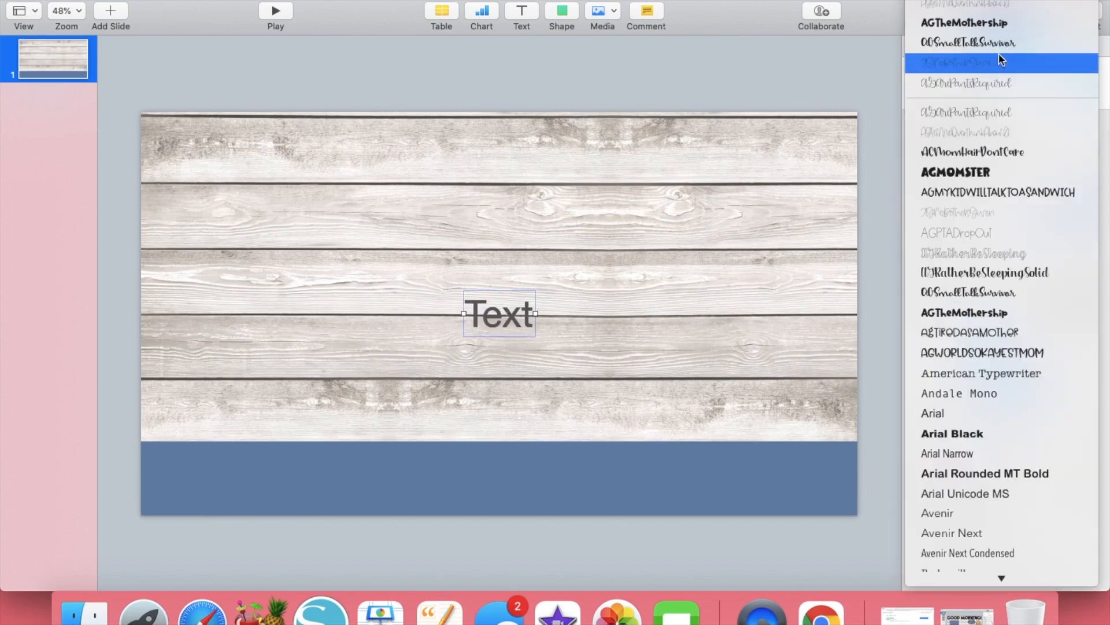
pyautogui.click(1009, 22)
pyautogui.click(497, 366)
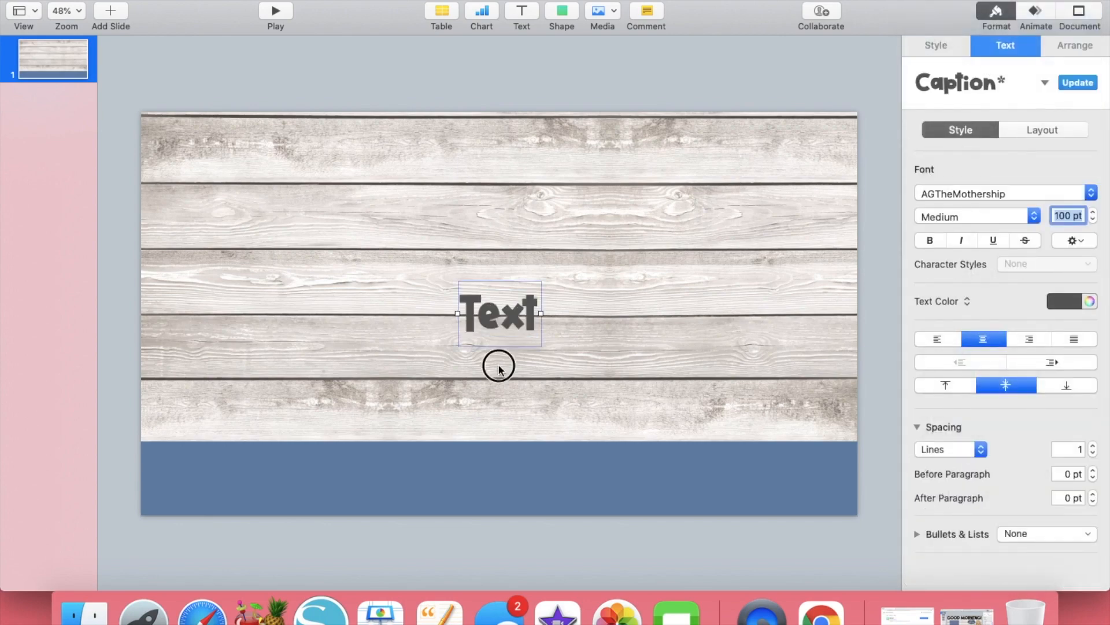
# Move the text box onto the blue band and replace its placeholder text with "TODAY IS:"
pyautogui.moveTo(490, 318); pyautogui.dragTo(348, 481)
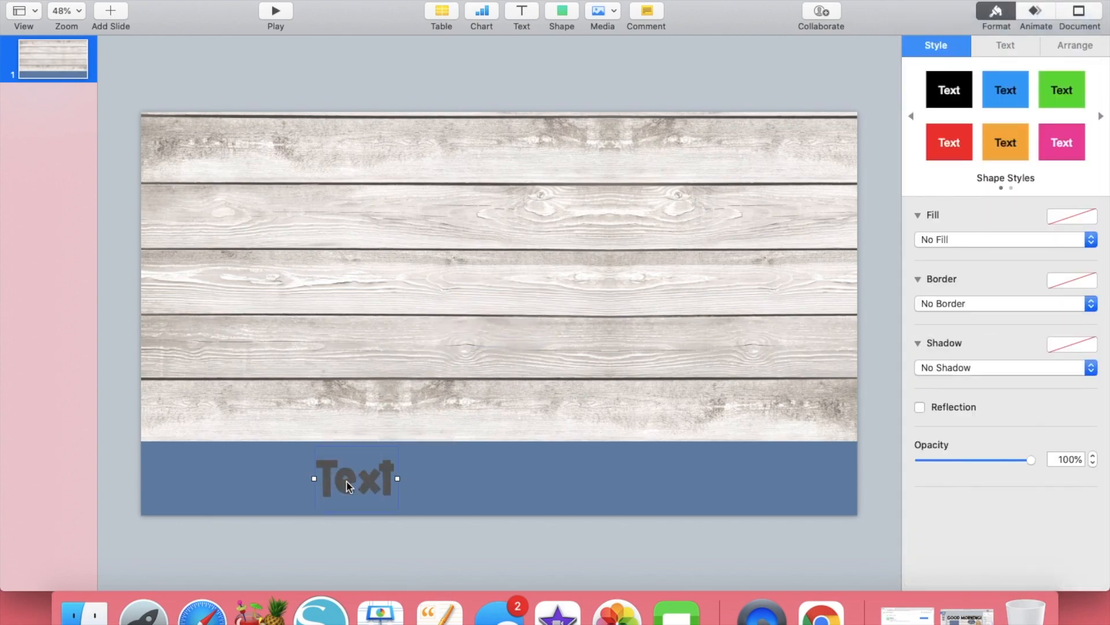
pyautogui.doubleClick(348, 481)
pyautogui.click(349, 482)
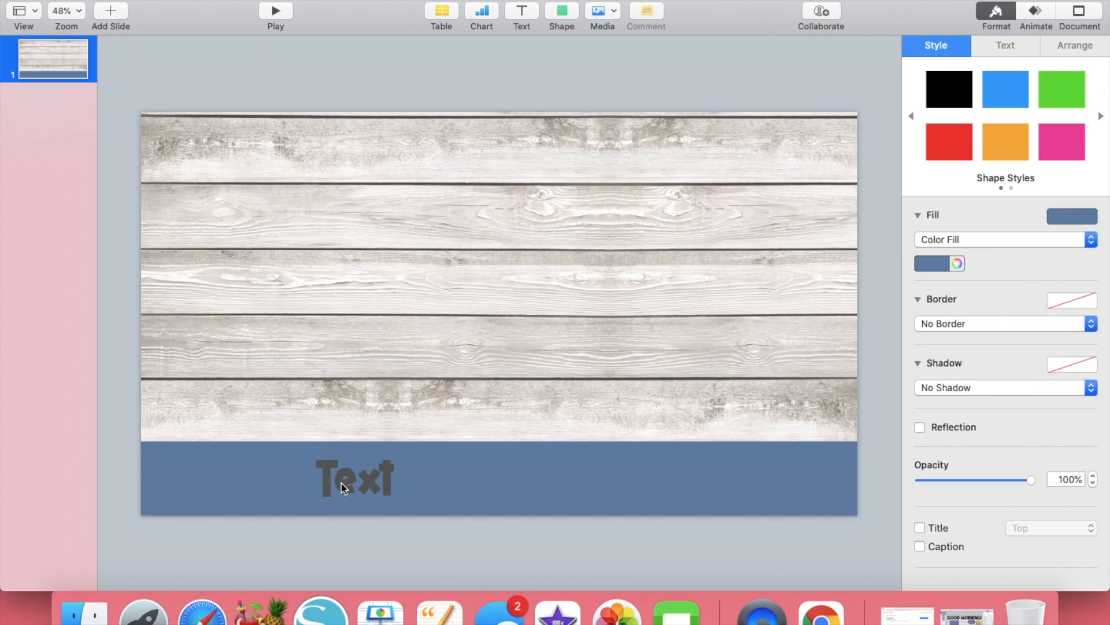
pyautogui.click(341, 483)
pyautogui.click(341, 484)
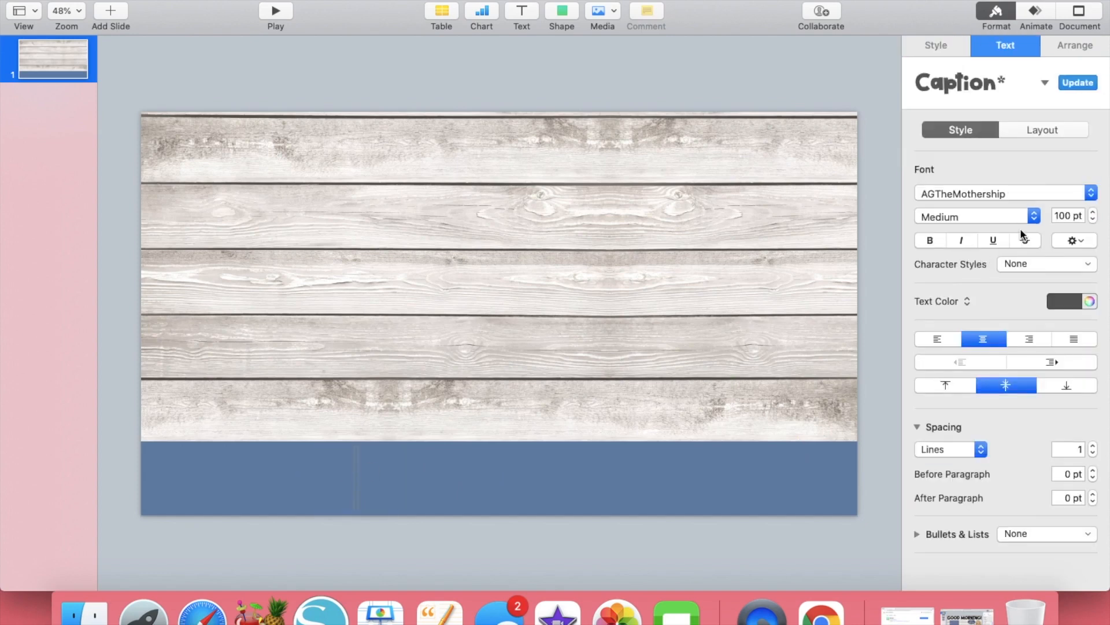
pyautogui.write('Today')
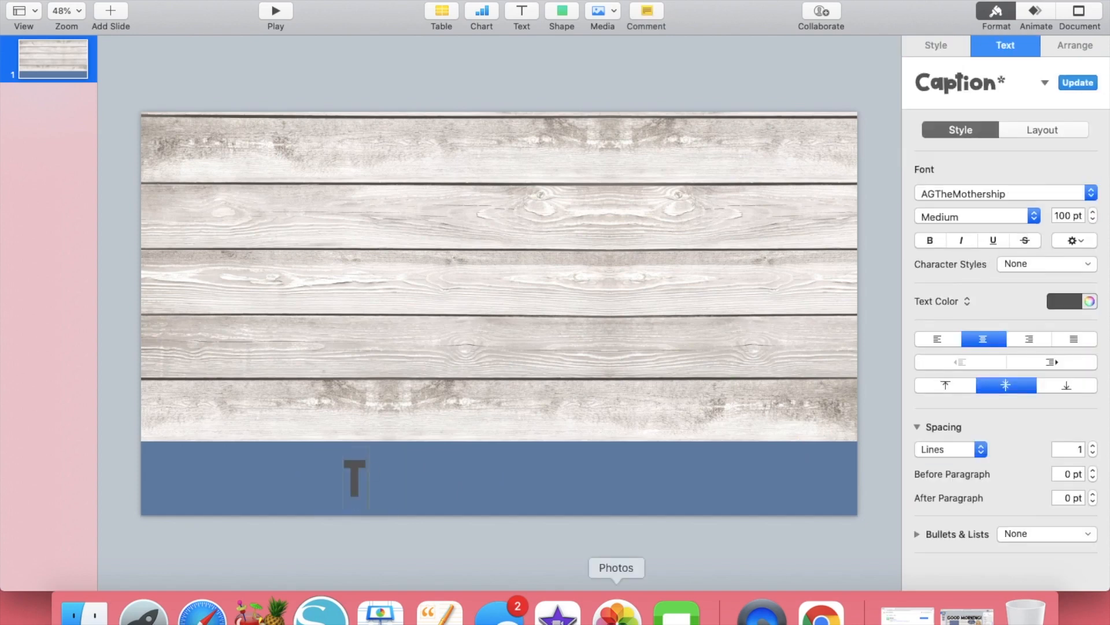
pyautogui.press('BackSpace')
pyautogui.press('BackSpace')
pyautogui.press('BackSpace')
pyautogui.press('BackSpace')
pyautogui.write('ODAY IS:')
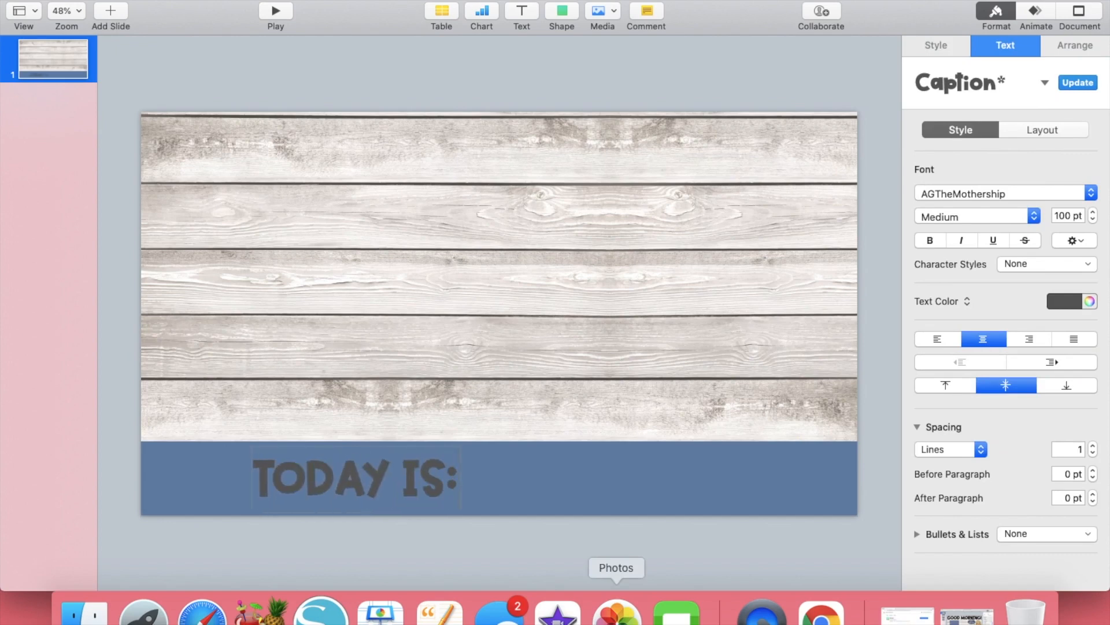
# Set the text colour of the "TODAY IS:" text box to black
pyautogui.click(432, 535)
pyautogui.click(415, 478)
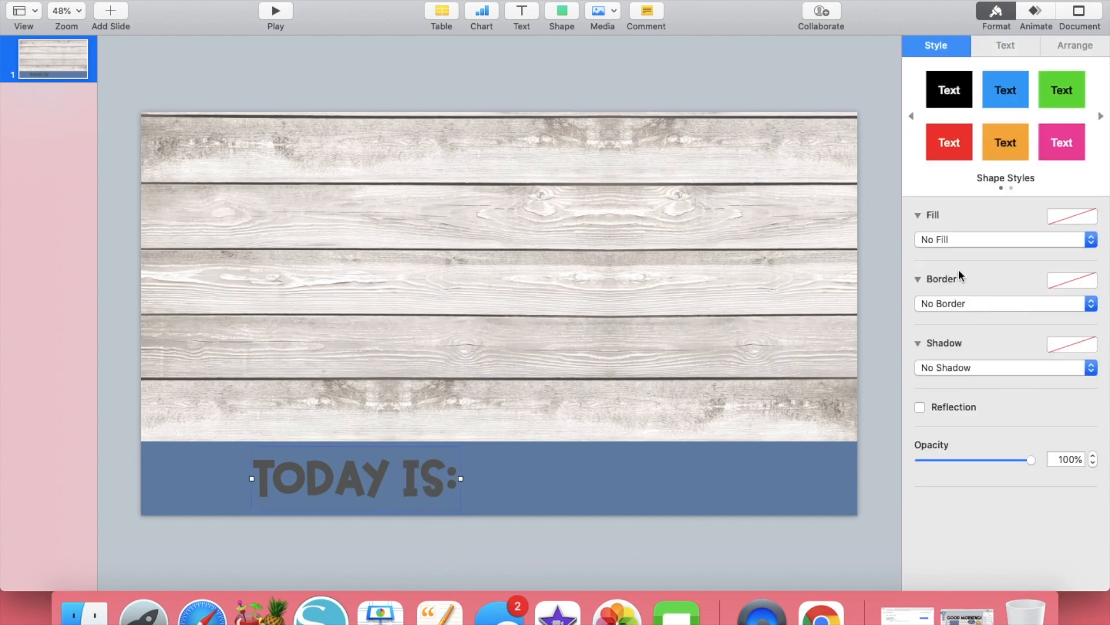
pyautogui.click(1007, 44)
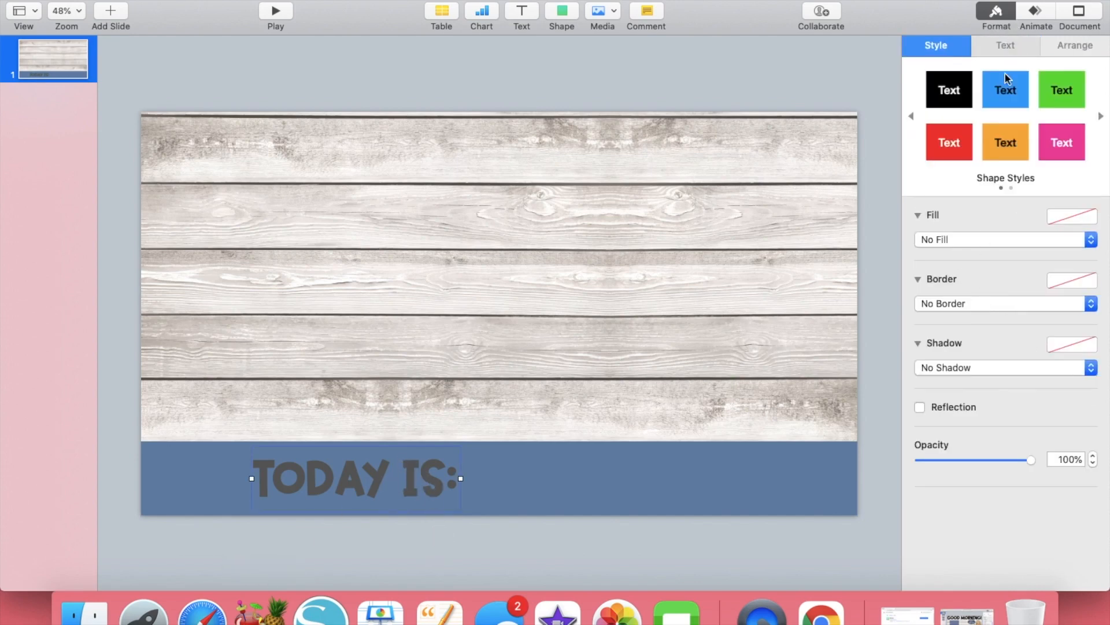
pyautogui.click(1065, 301)
pyautogui.click(1051, 399)
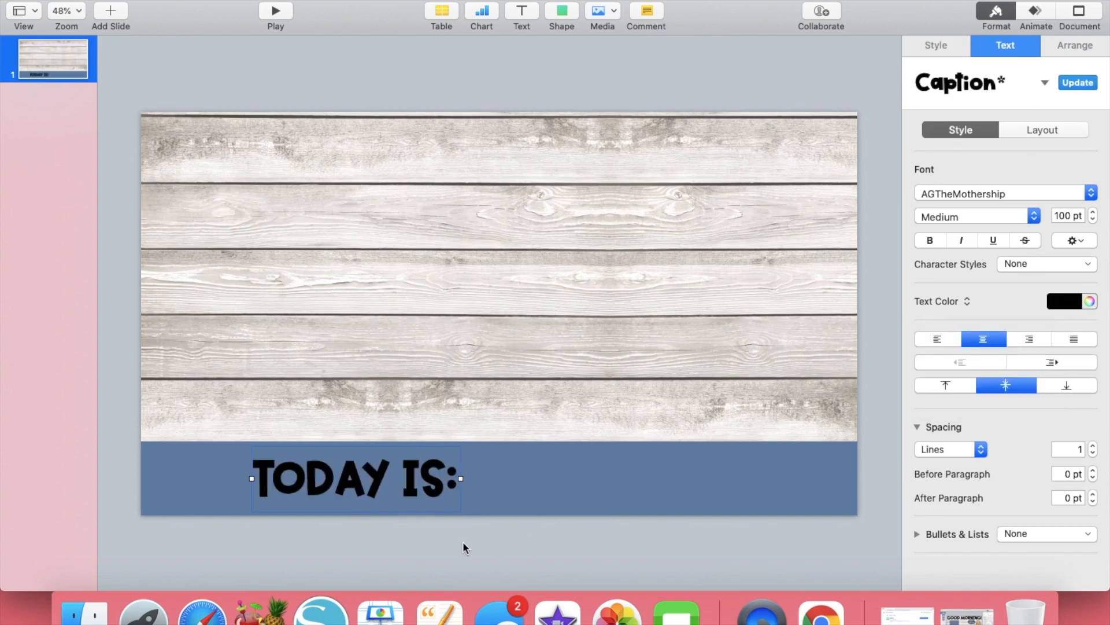
# Duplicate the "TODAY IS:" text box, shift the copy sideways along the band and colour its text white
pyautogui.press('super+d')
pyautogui.moveTo(431, 488); pyautogui.dragTo(496, 487)
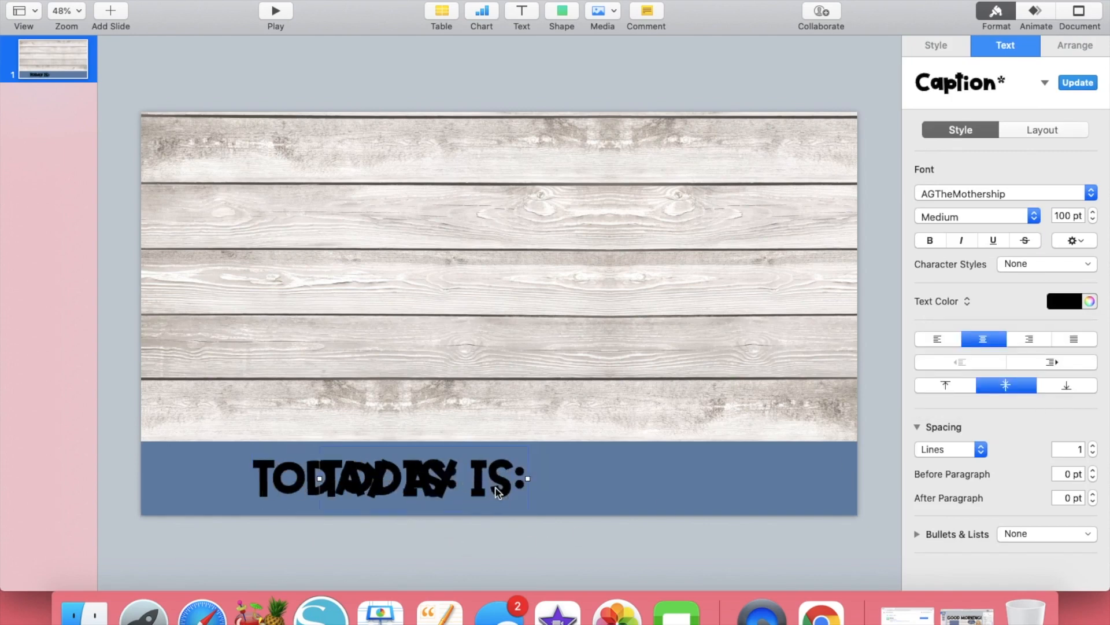
pyautogui.click(1075, 304)
pyautogui.click(936, 398)
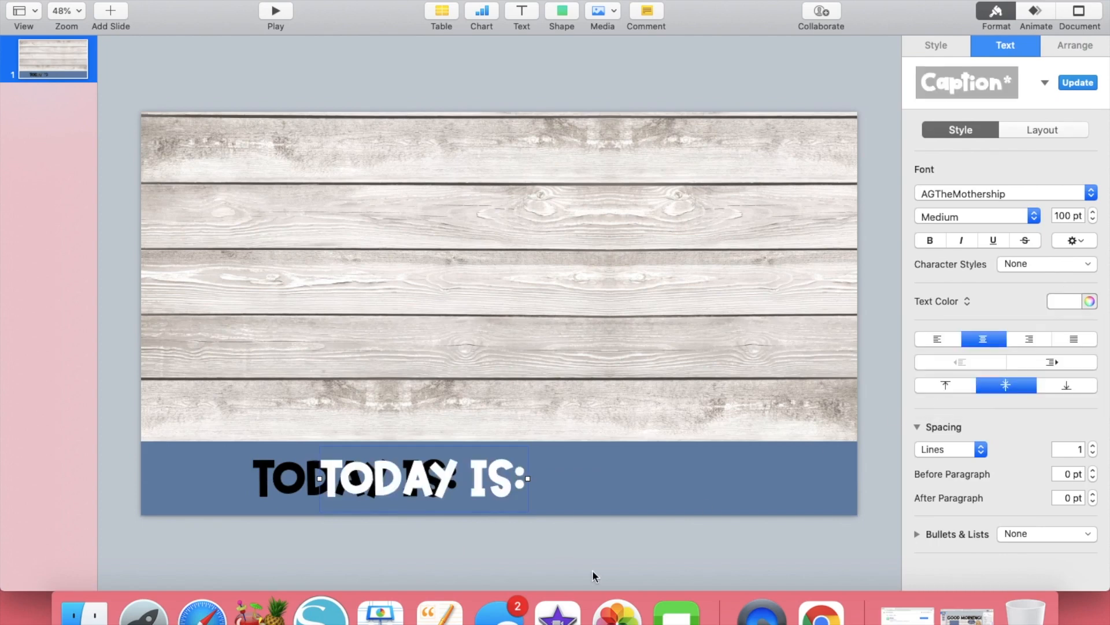
pyautogui.click(592, 570)
# Move the black "TODAY IS:" to the band's left end and overlay the white copy, nudged slightly for a shadow effect
pyautogui.moveTo(268, 489); pyautogui.dragTo(186, 477)
pyautogui.moveTo(385, 477); pyautogui.dragTo(227, 478)
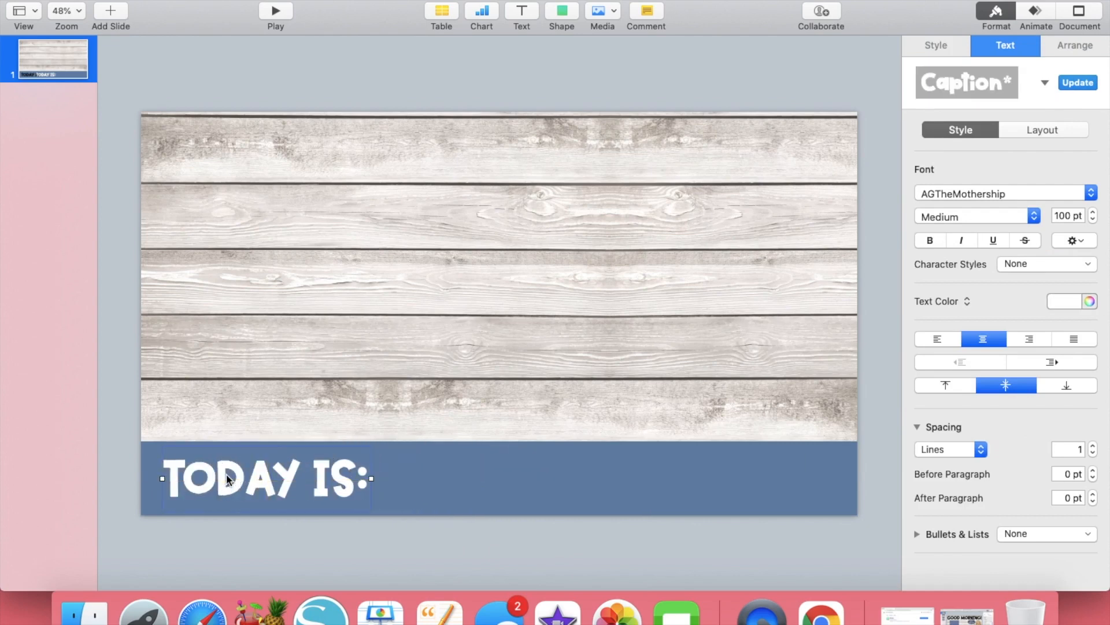
pyautogui.press('Right')
pyautogui.press('Right')
pyautogui.press('Right')
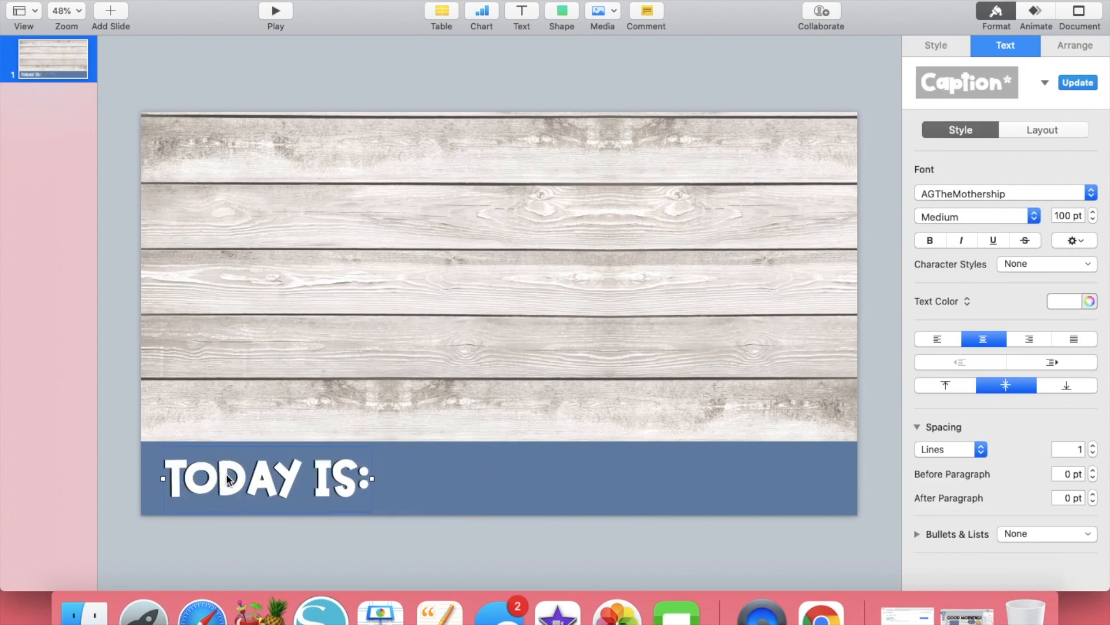
pyautogui.press('Right')
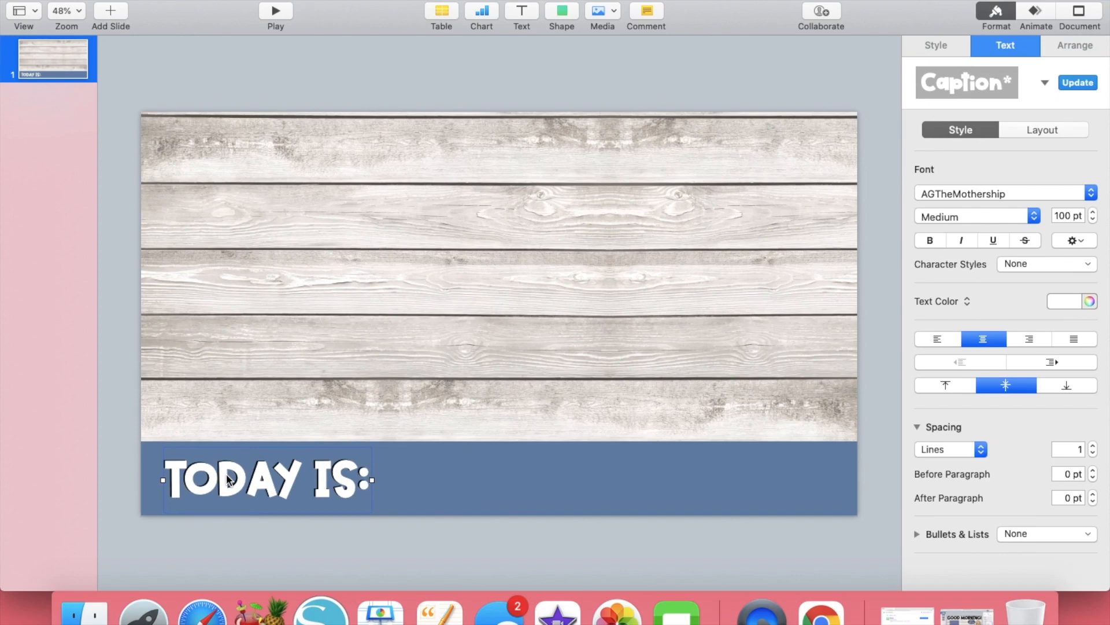
pyautogui.press('Right')
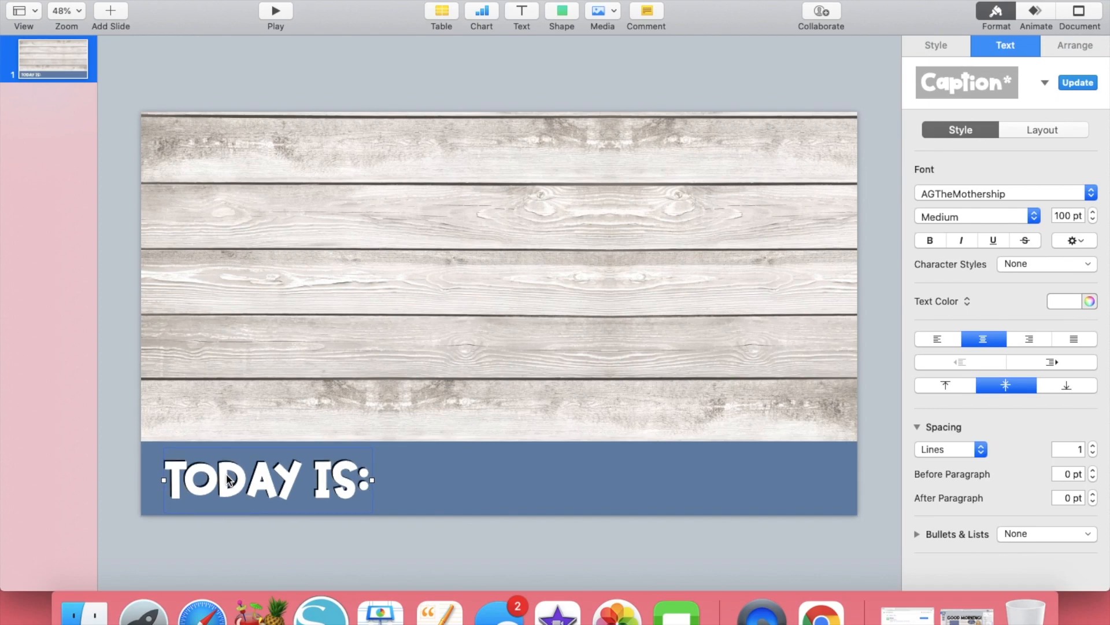
# Nudge the white "TODAY IS:" copy slightly sideways over the black one to refine the shadow offset
pyautogui.press('Right')
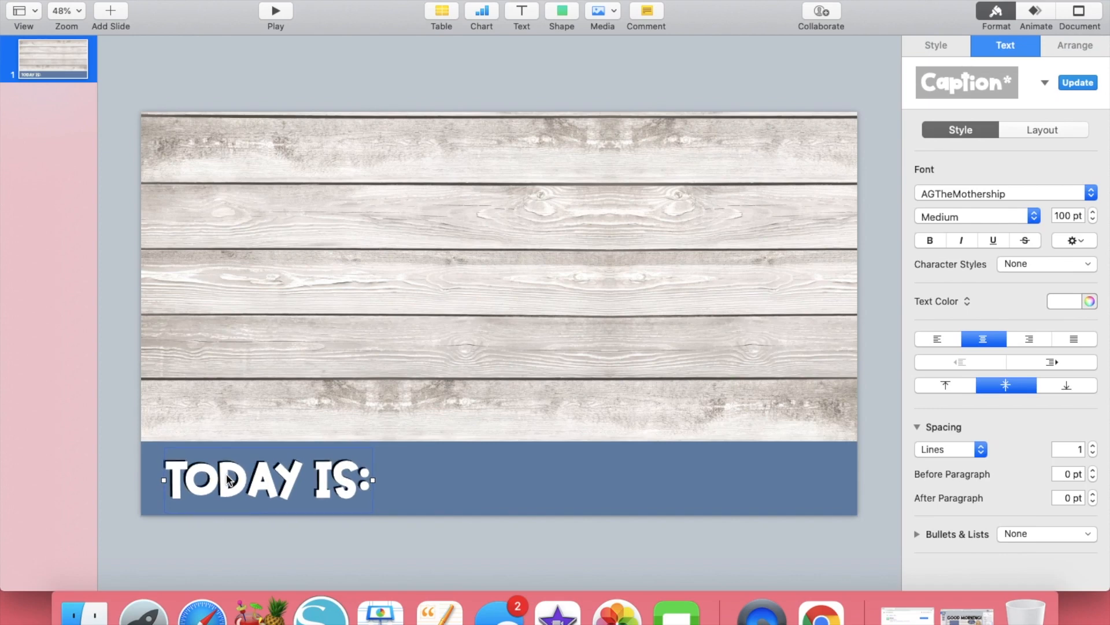
pyautogui.click(431, 537)
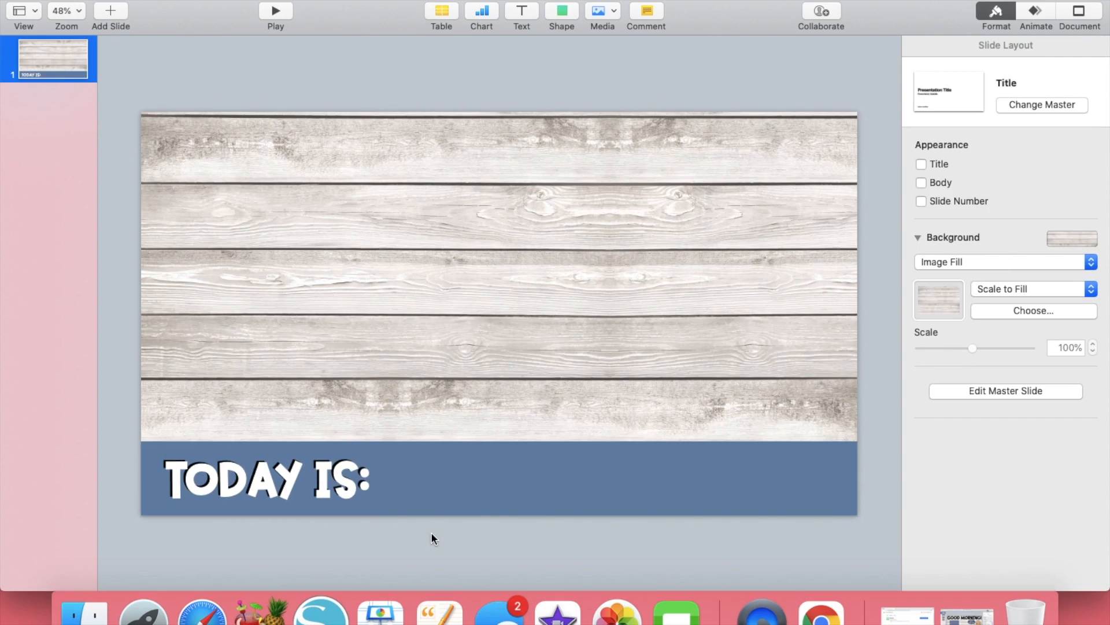
# Add a 100 pt text box to the slide and enter the date "August 16th, 2021"
pyautogui.click(522, 12)
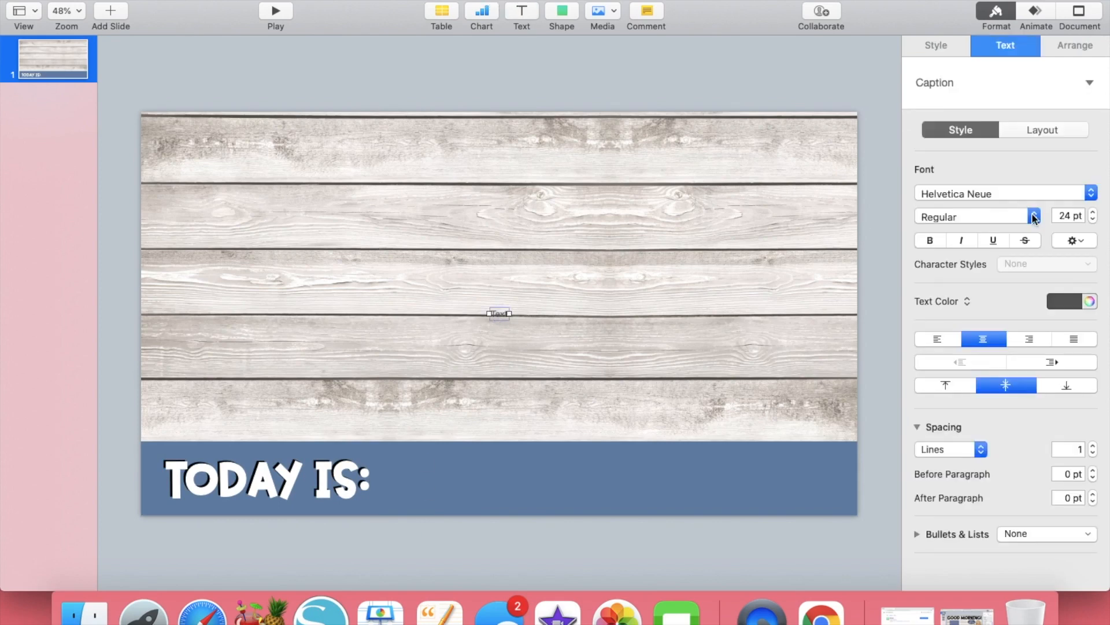
pyautogui.click(1068, 216)
pyautogui.write('100')
pyautogui.press('Return')
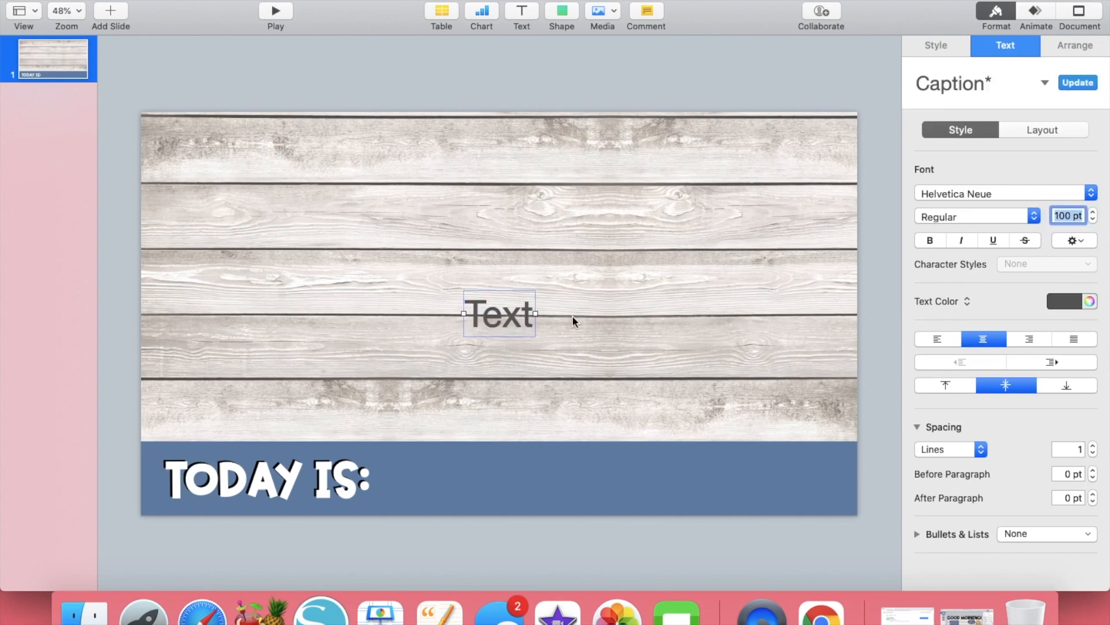
pyautogui.doubleClick(522, 318)
pyautogui.write('August 16th,2021')
pyautogui.click(562, 323)
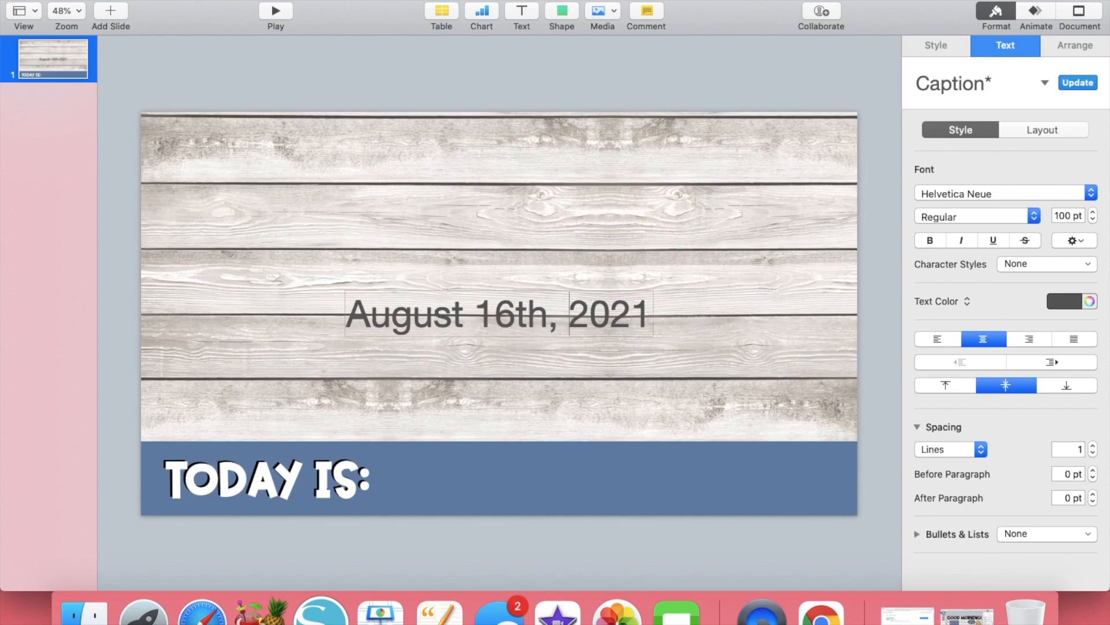
# Change the date text's font to AGLetMeOverthinkAboutIt
pyautogui.tripleClick(572, 316)
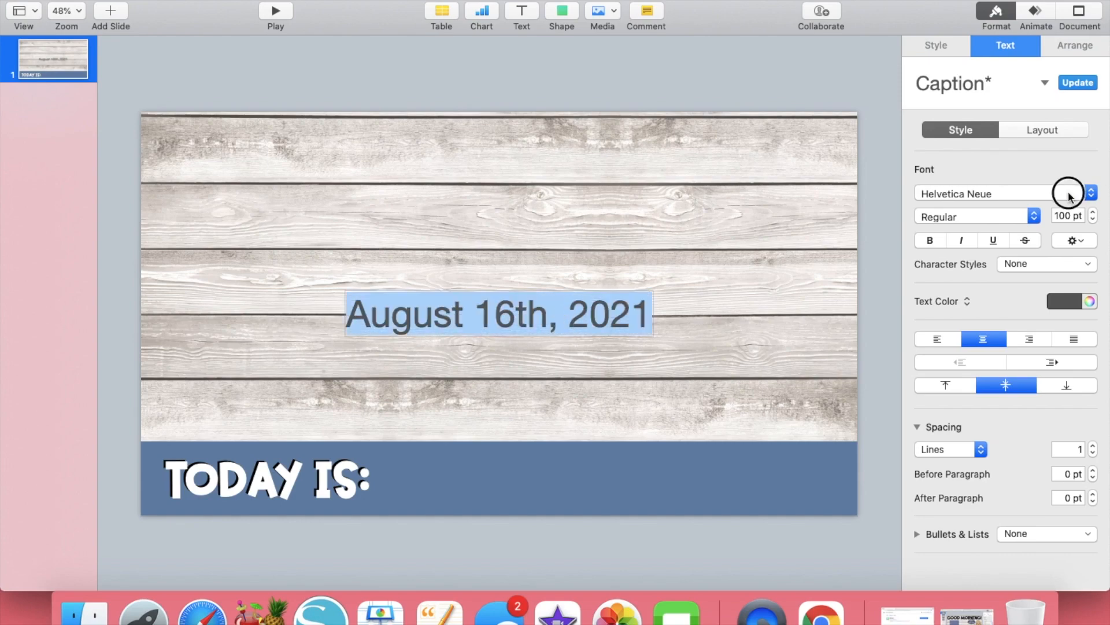
pyautogui.click(1069, 195)
pyautogui.scroll(10, 1015, 60)
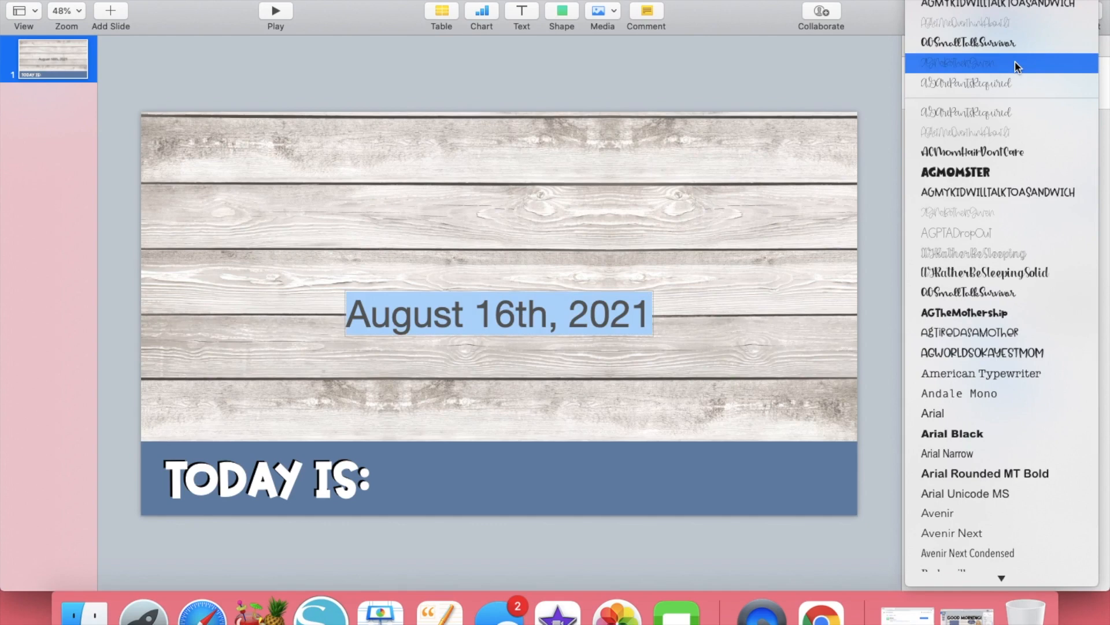
pyautogui.click(983, 22)
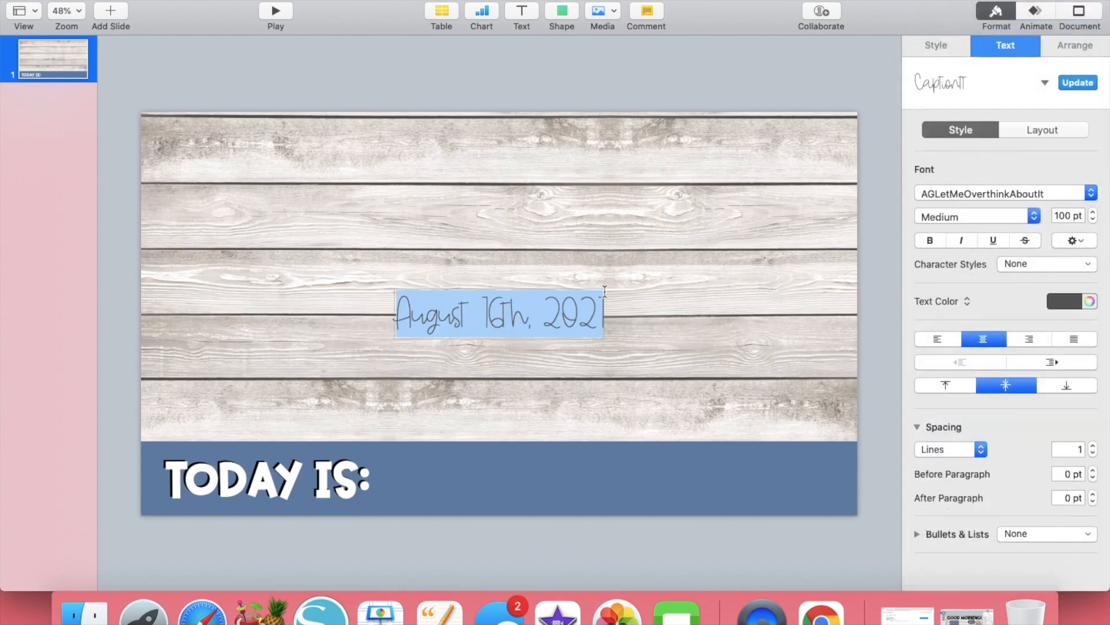
# Try the date text at a size of 150 pt
pyautogui.doubleClick(1064, 214)
pyautogui.write('150')
pyautogui.press('Return')
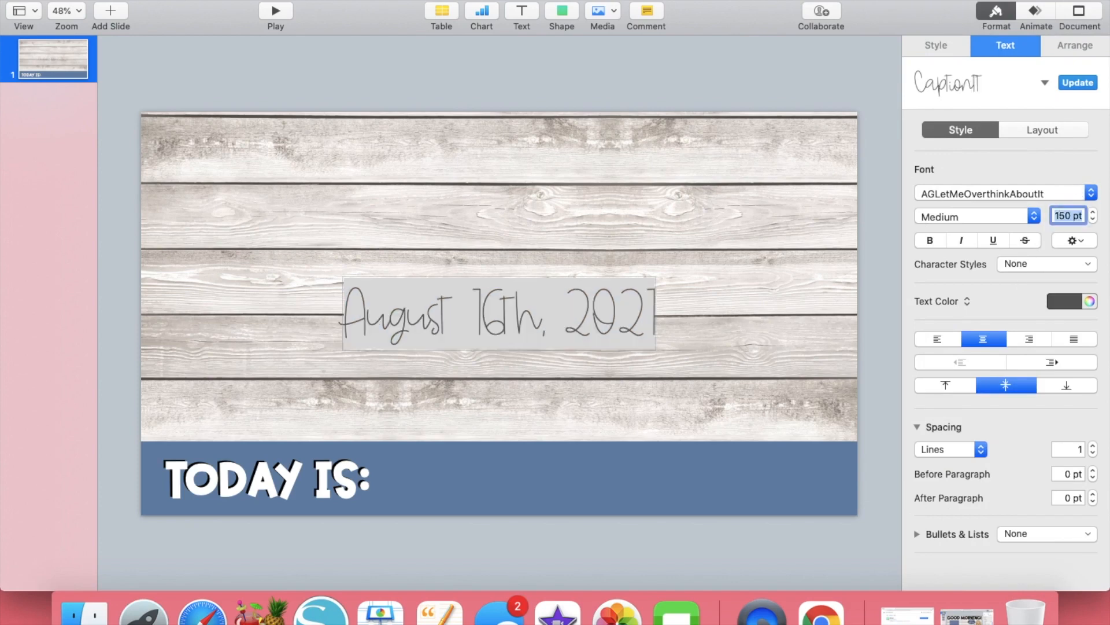
# Set the date text's size to 125 pt
pyautogui.click(1066, 215)
pyautogui.press('Right')
pyautogui.press('BackSpace')
pyautogui.press('BackSpace')
pyautogui.write('25')
pyautogui.press('Return')
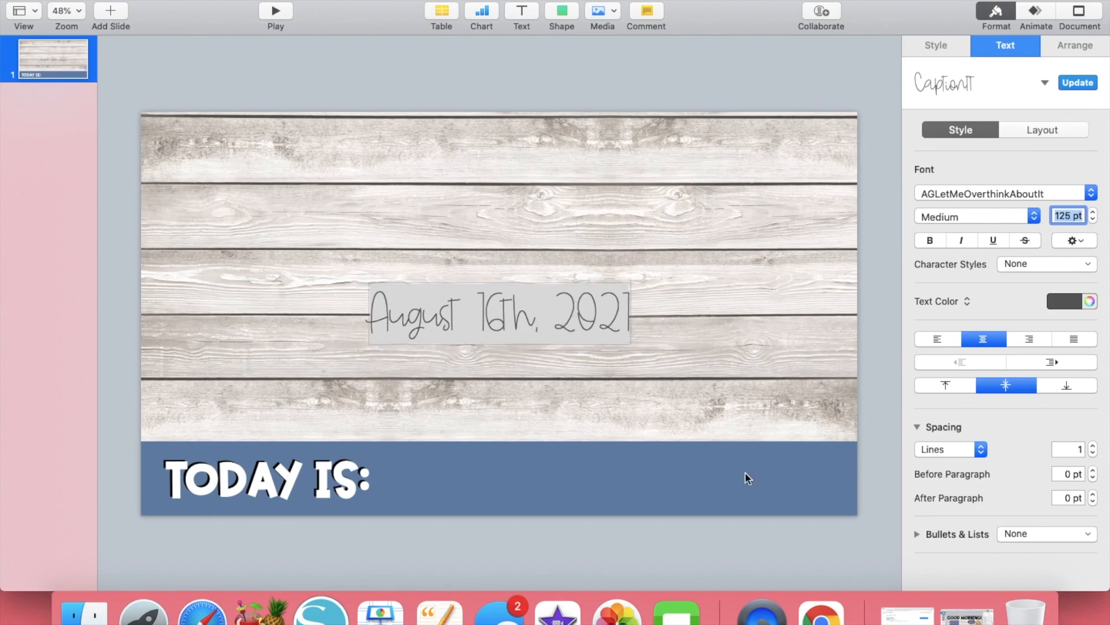
# Colour the date text black and move it onto the blue band beside "TODAY IS:"
pyautogui.click(1053, 301)
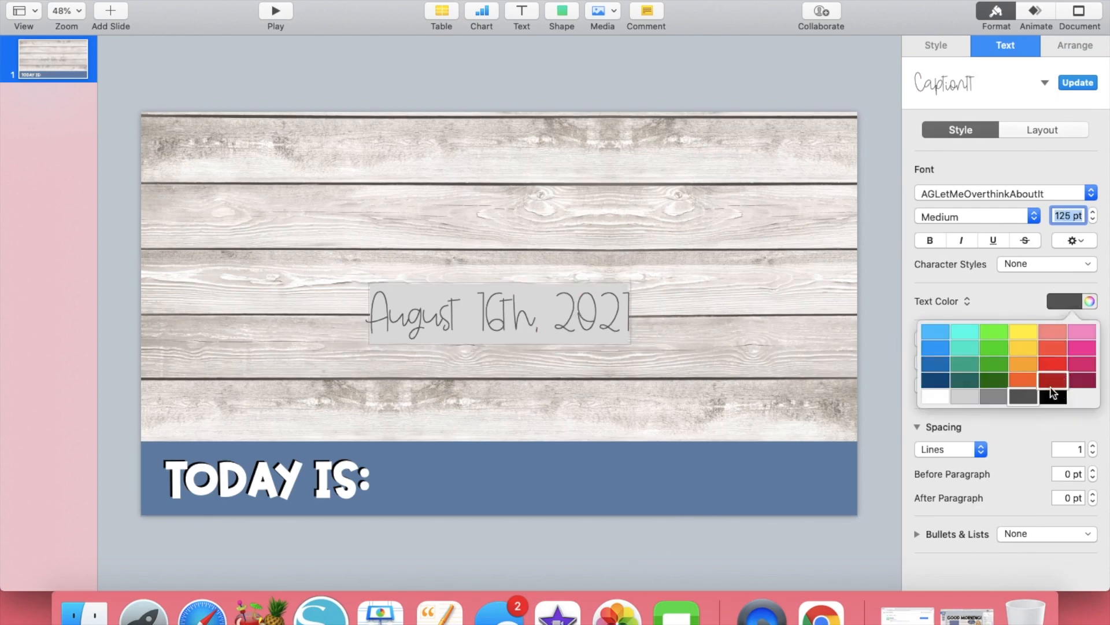
pyautogui.click(1051, 389)
pyautogui.click(1070, 301)
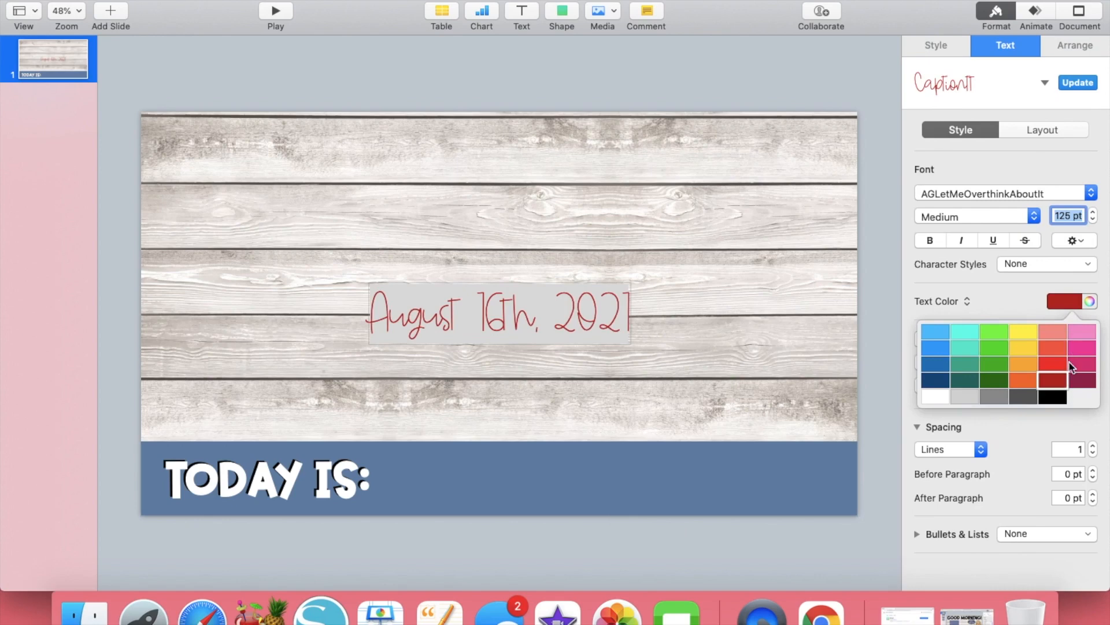
pyautogui.click(1062, 402)
pyautogui.click(577, 380)
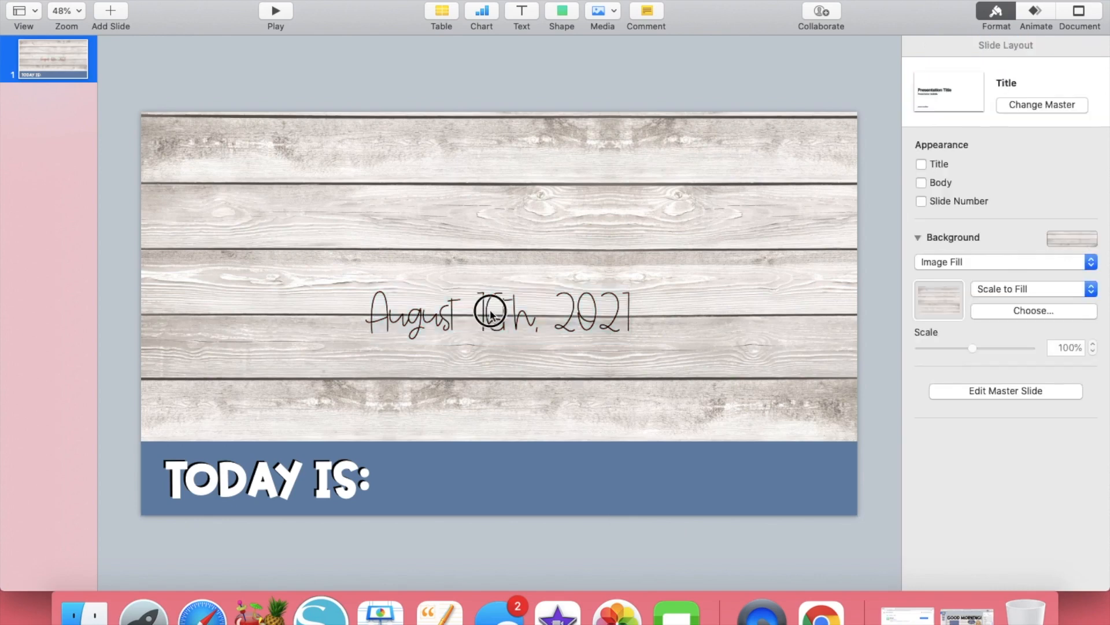
pyautogui.moveTo(490, 314); pyautogui.dragTo(574, 483)
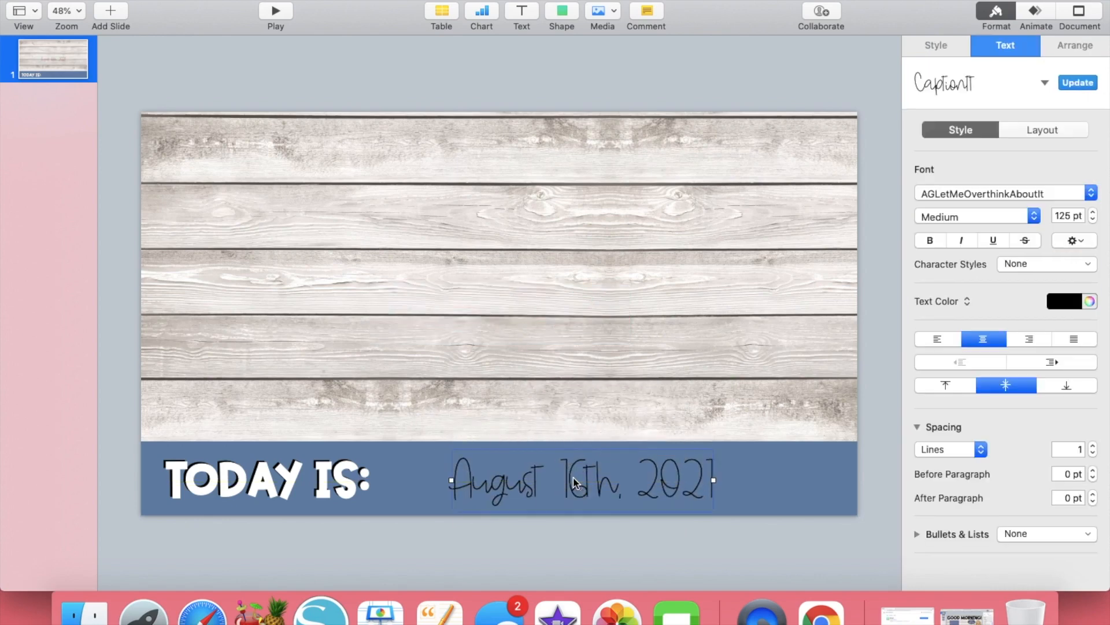
# Overlay a white copy of the date on the black one, offset slightly for a shadow effect
pyautogui.click(1070, 305)
pyautogui.click(936, 396)
pyautogui.click(560, 546)
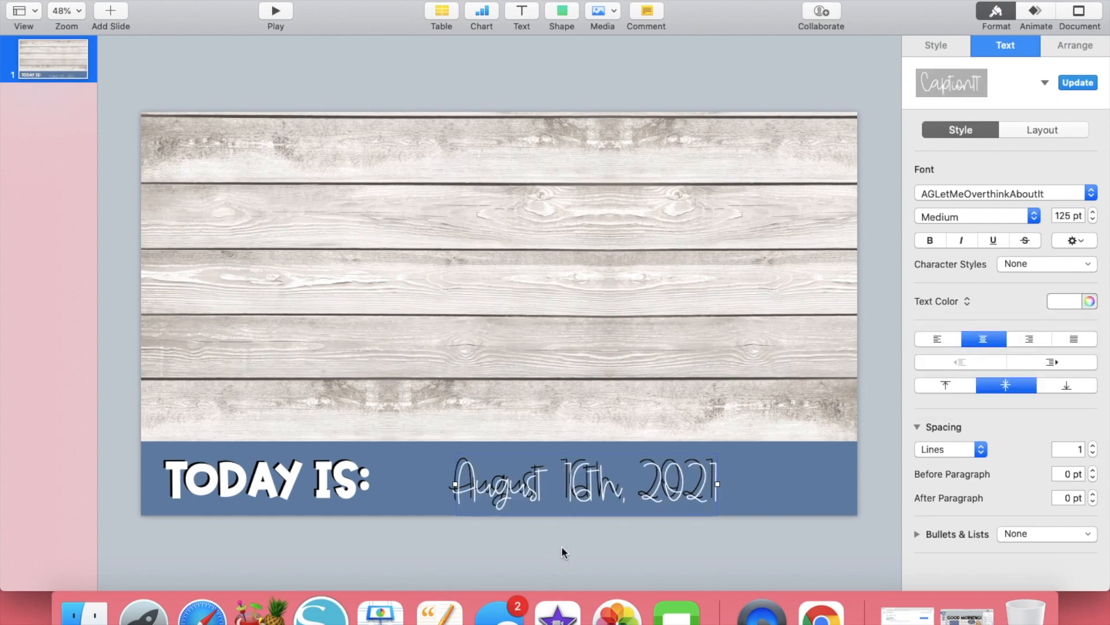
pyautogui.click(576, 495)
pyautogui.moveTo(577, 495); pyautogui.dragTo(572, 496)
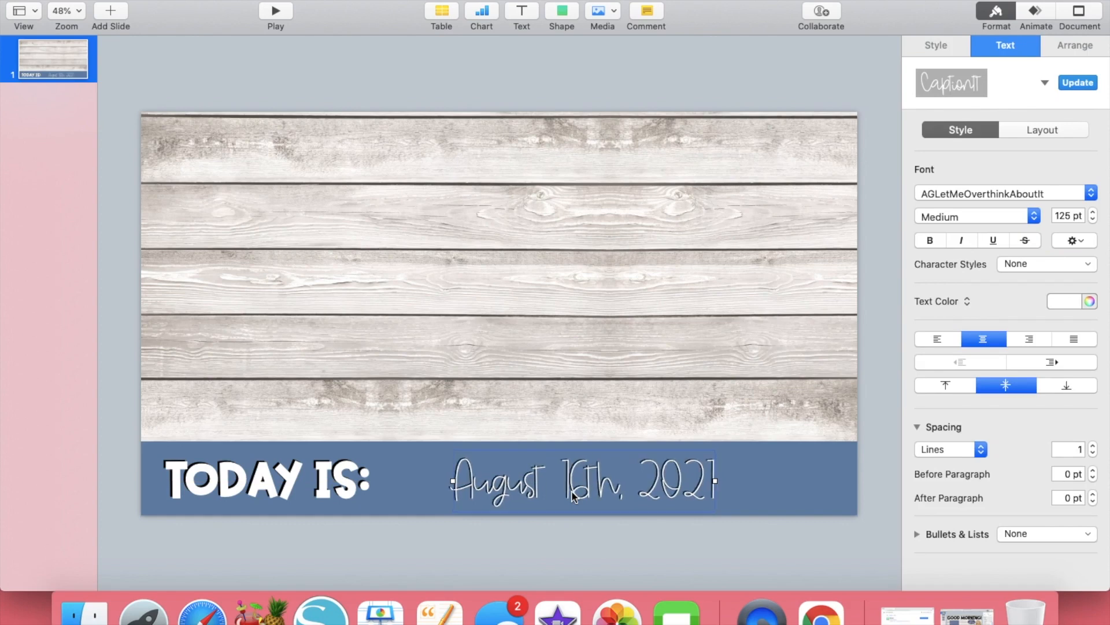
pyautogui.click(814, 538)
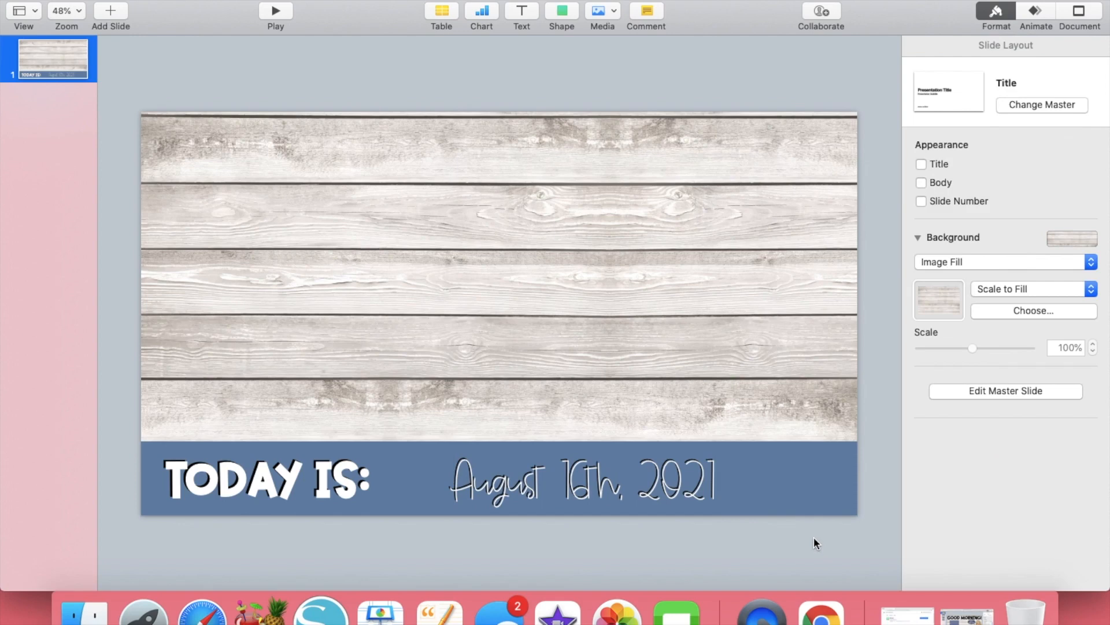
pyautogui.click(647, 497)
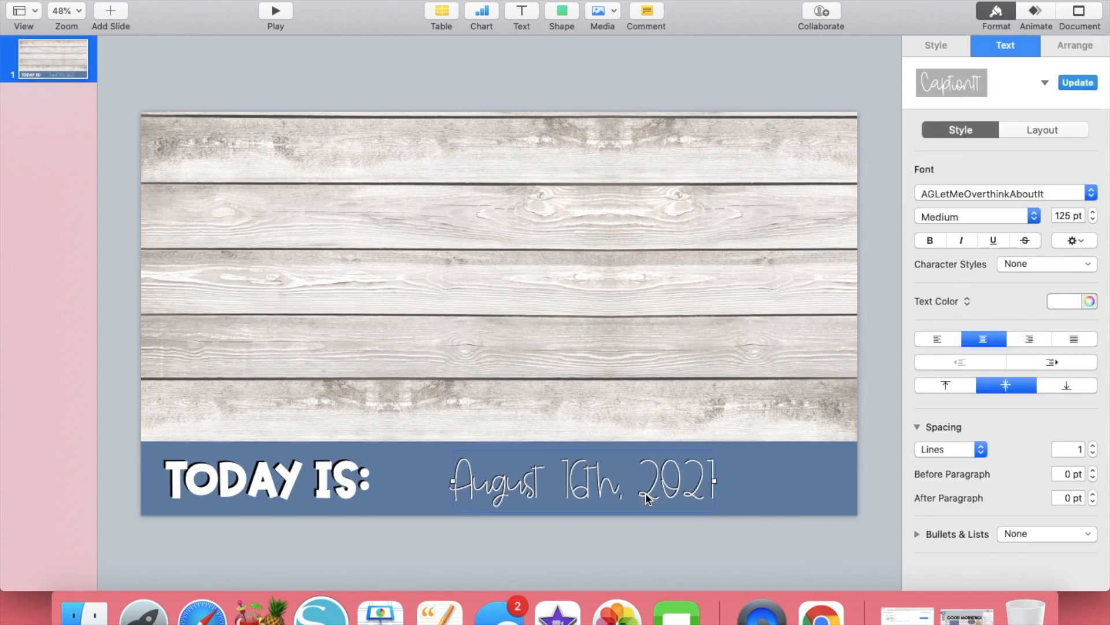
pyautogui.click(778, 539)
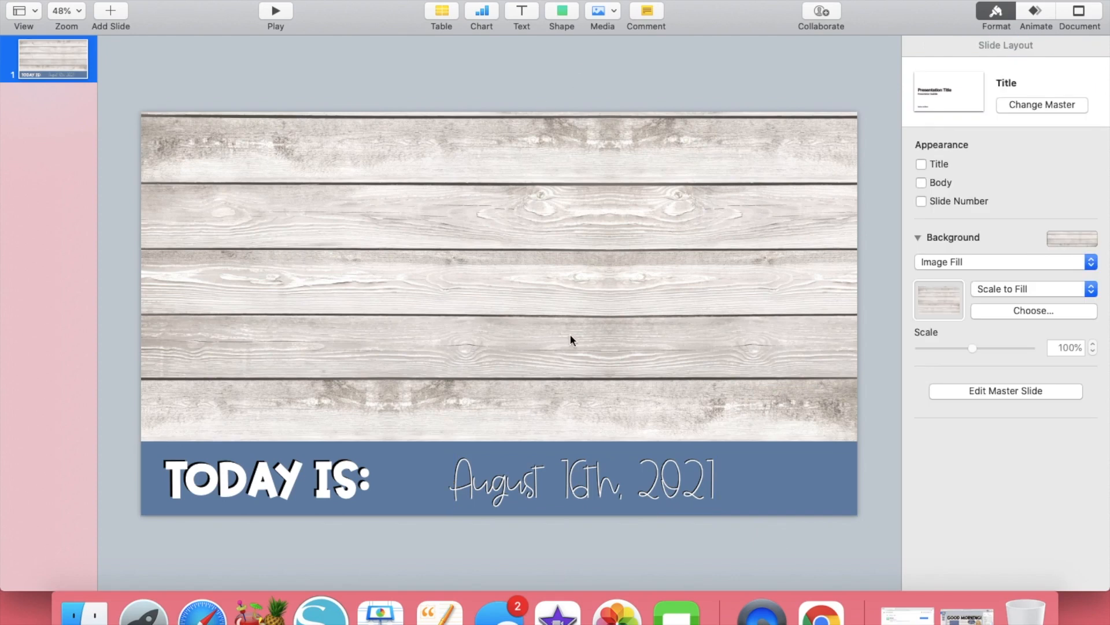
# Add another text box at 200 pt in the AGTheMothership font
pyautogui.click(522, 14)
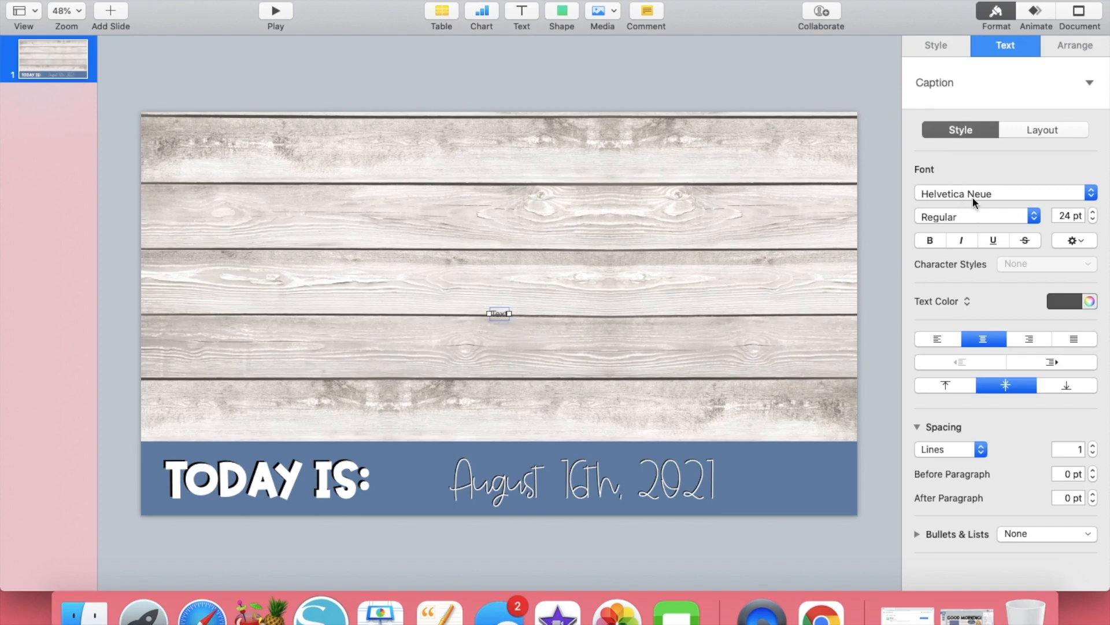
pyautogui.doubleClick(1064, 216)
pyautogui.write('200')
pyautogui.press('Return')
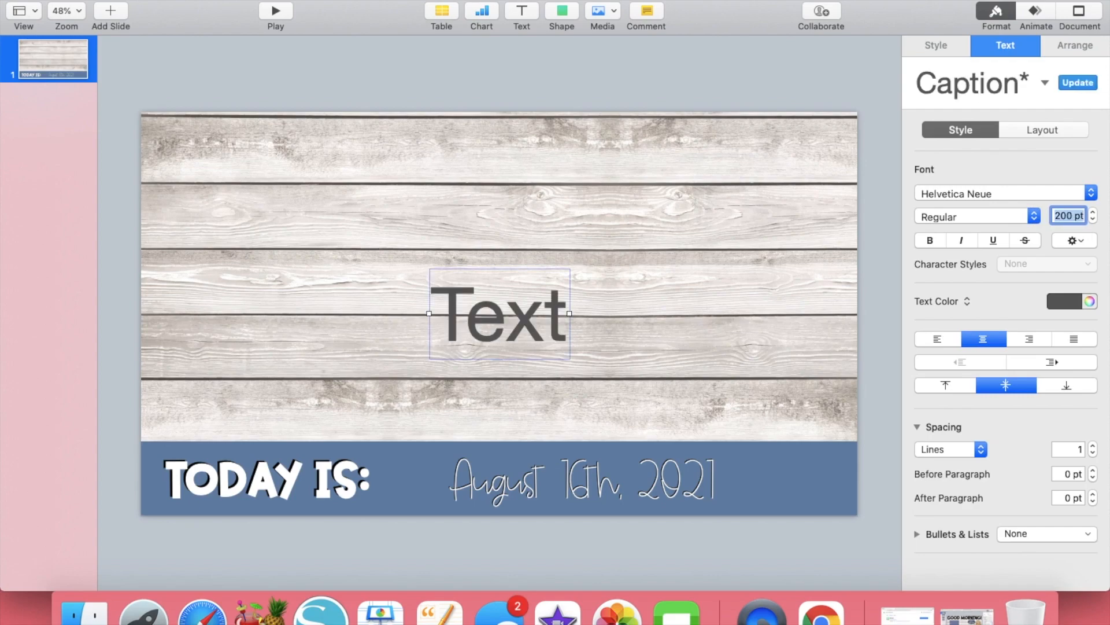
pyautogui.click(1004, 191)
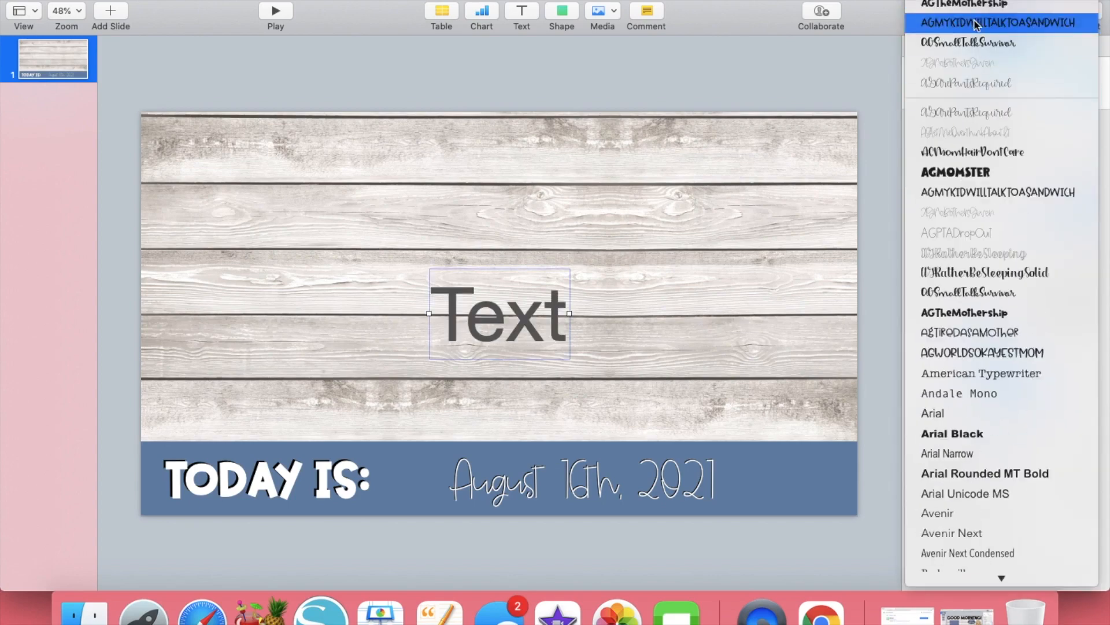
pyautogui.click(546, 361)
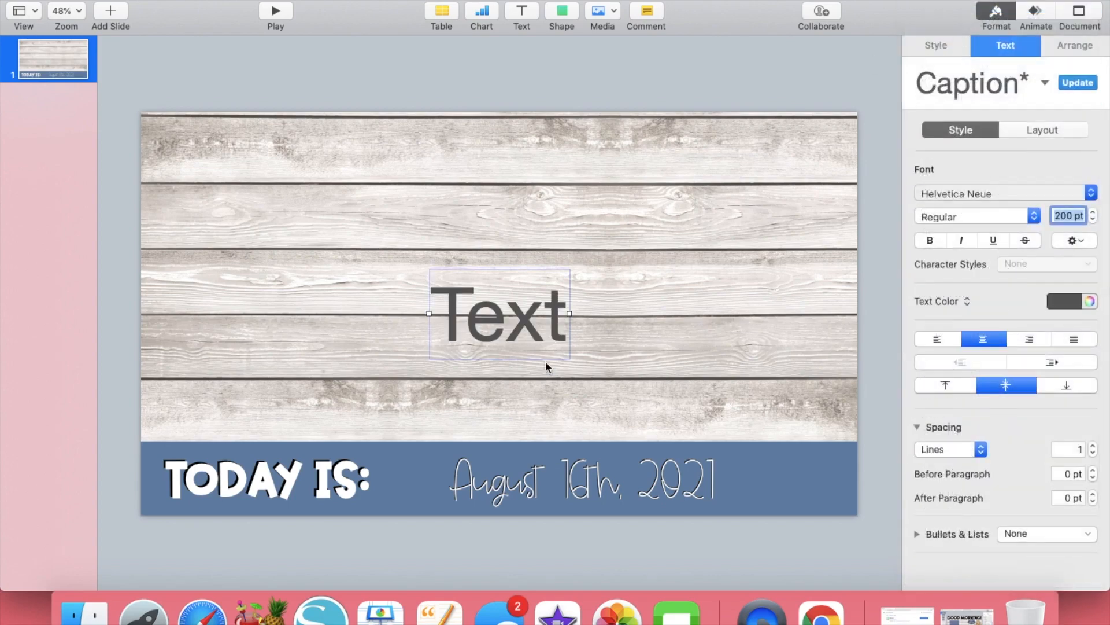
# Replace the new text box's placeholder with "GOOD MORNING!"
pyautogui.doubleClick(484, 306)
pyautogui.press('BackSpace')
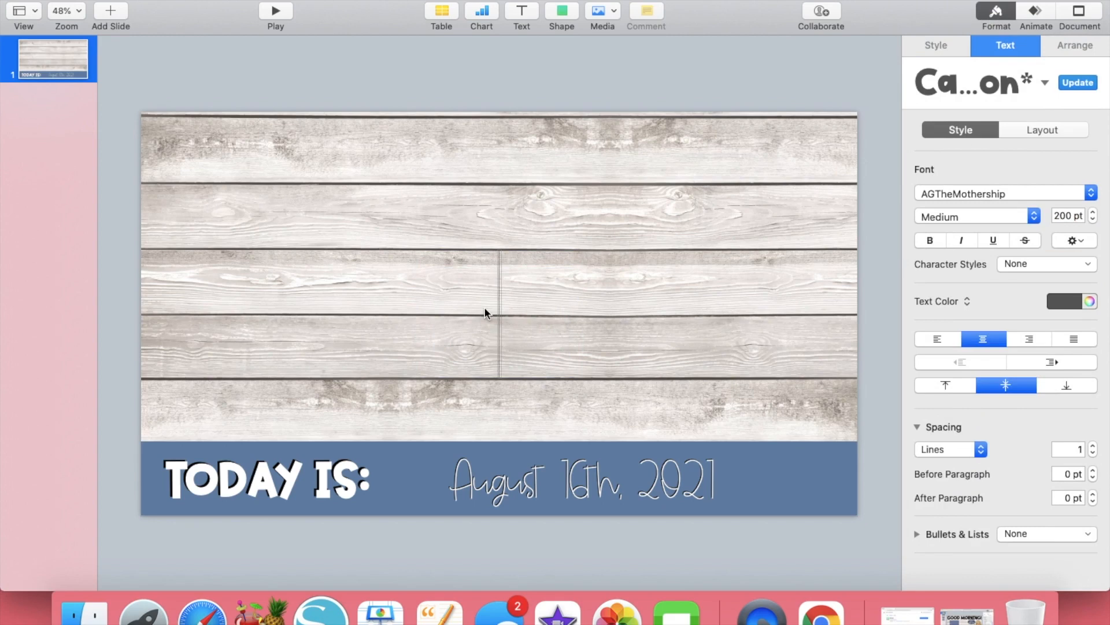
pyautogui.write('GOOD MORNI')
pyautogui.write('GN')
pyautogui.press('BackSpace')
pyautogui.press('BackSpace')
pyautogui.write('NG!')
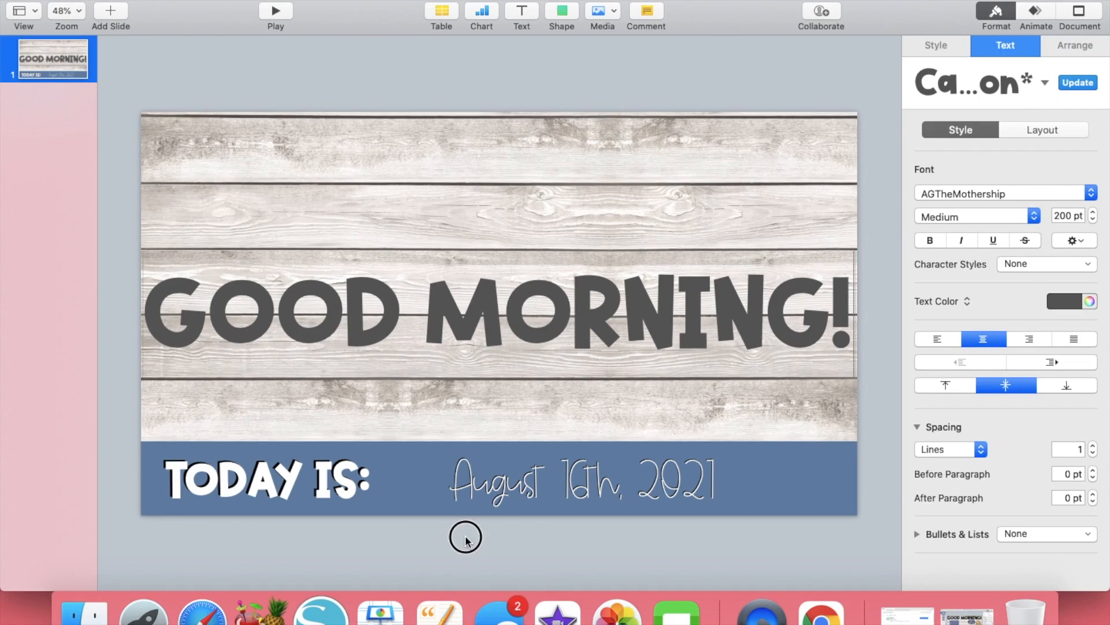
# Move the "GOOD MORNING!" heading to the top of the slide and colour it white
pyautogui.click(465, 536)
pyautogui.moveTo(446, 318); pyautogui.dragTo(441, 162)
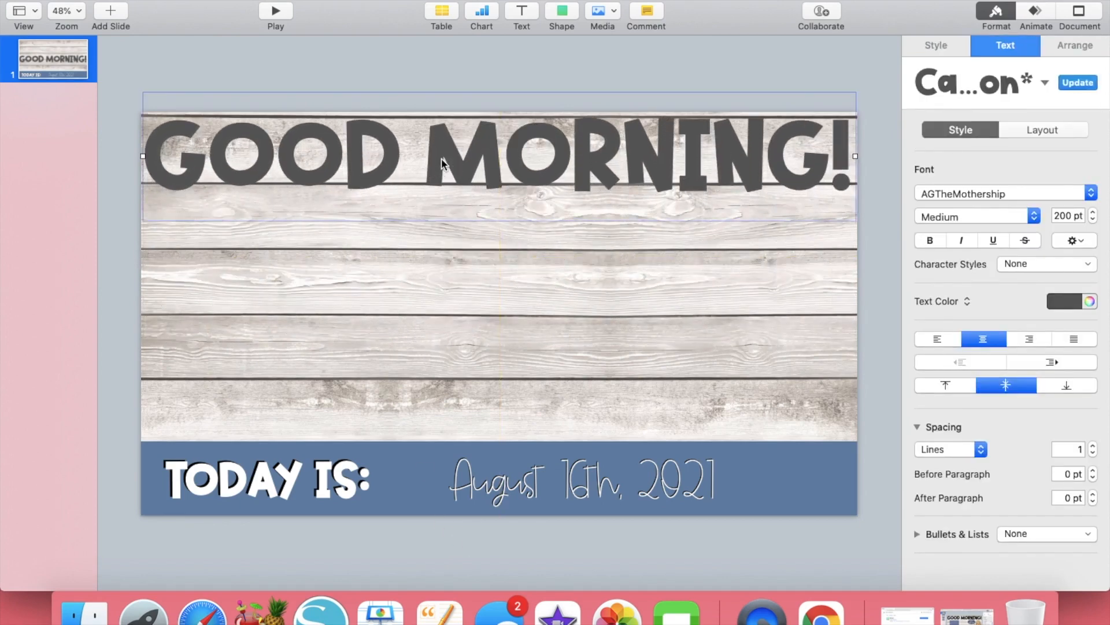
pyautogui.click(1064, 301)
pyautogui.click(938, 396)
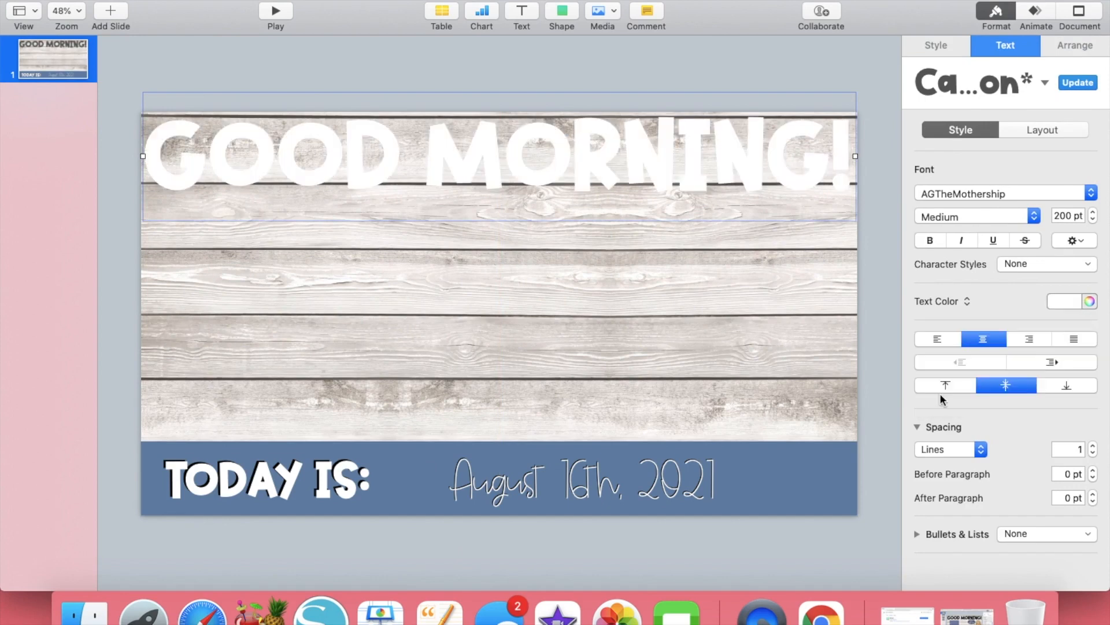
# Duplicate the "GOOD MORNING!" heading with a slight offset and colour the copy black
pyautogui.moveTo(775, 165); pyautogui.dragTo(779, 169)
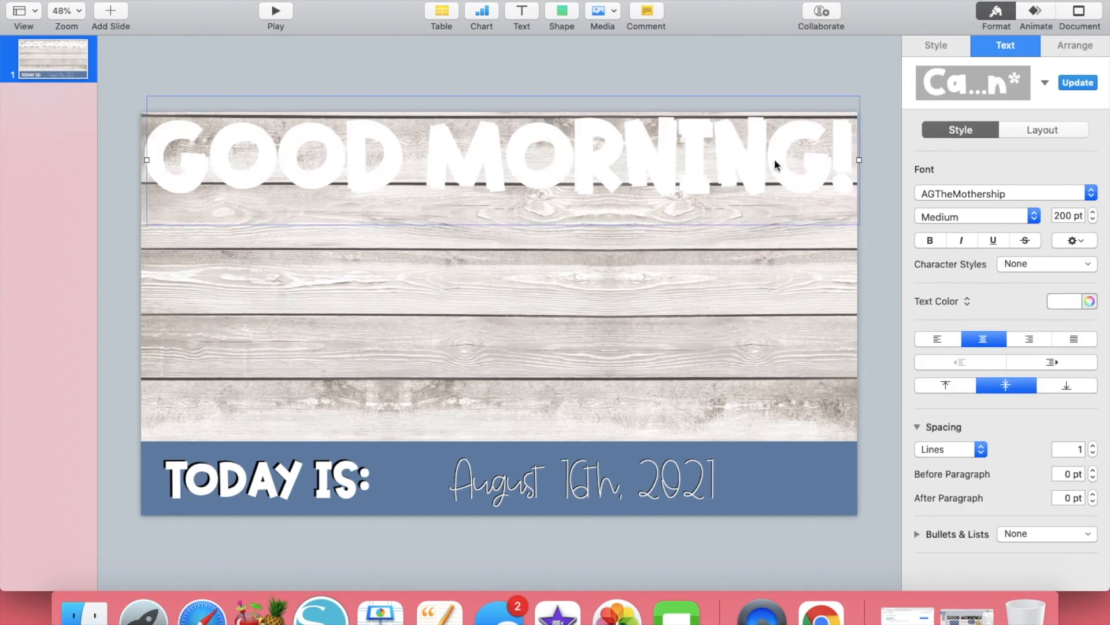
pyautogui.click(1064, 301)
pyautogui.click(1064, 398)
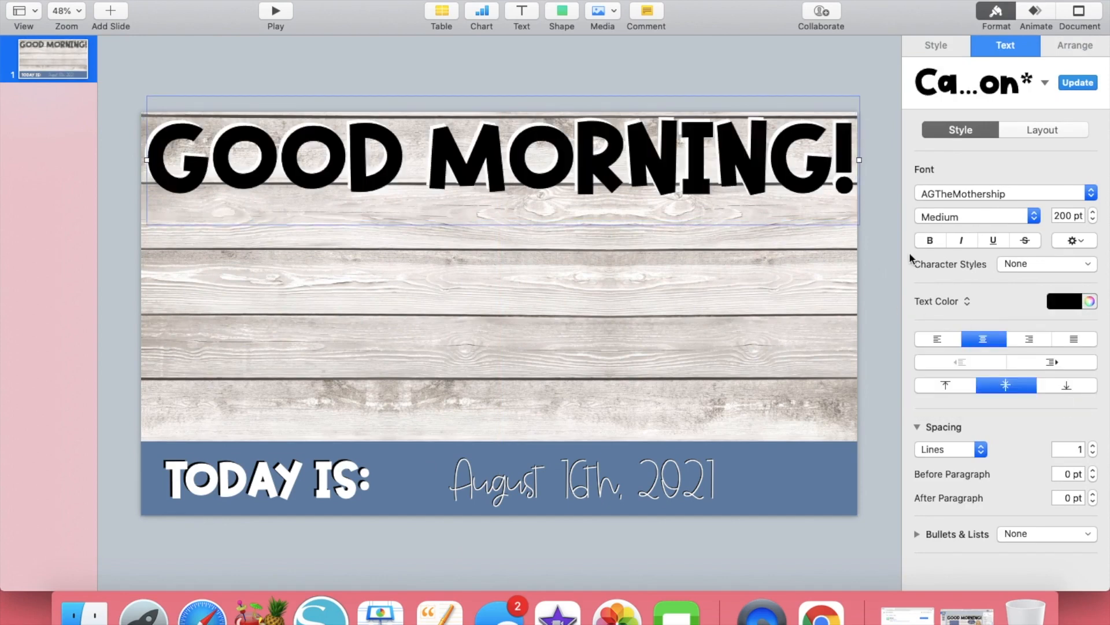
pyautogui.click(890, 251)
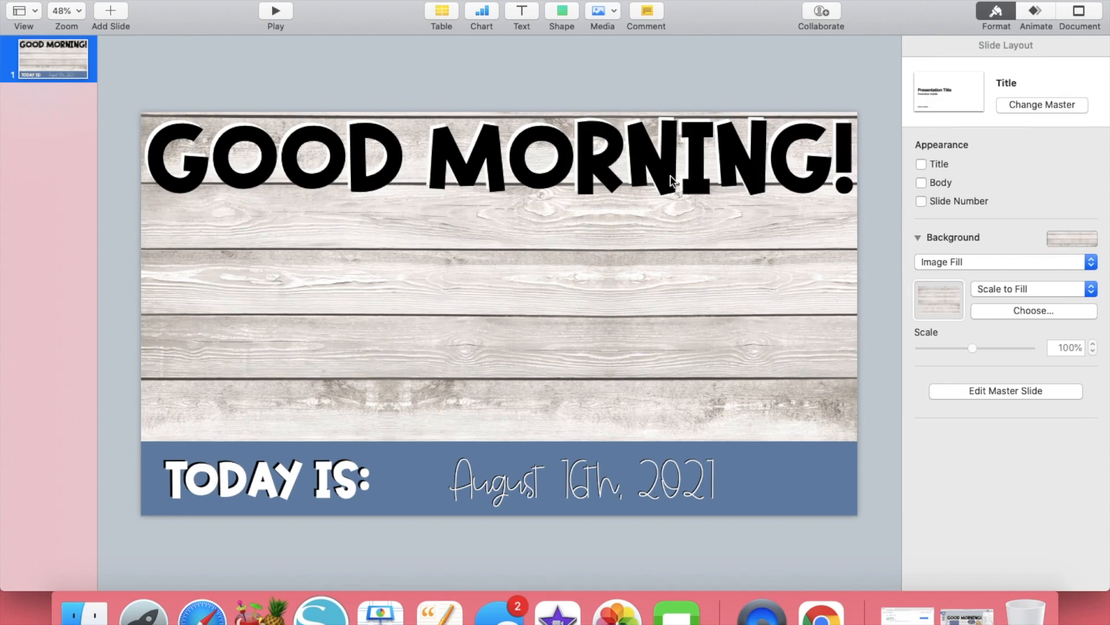
# Align the black "GOOD MORNING!" over the white one and nudge it slightly right and down for a shadow effect
pyautogui.moveTo(653, 167); pyautogui.dragTo(655, 167)
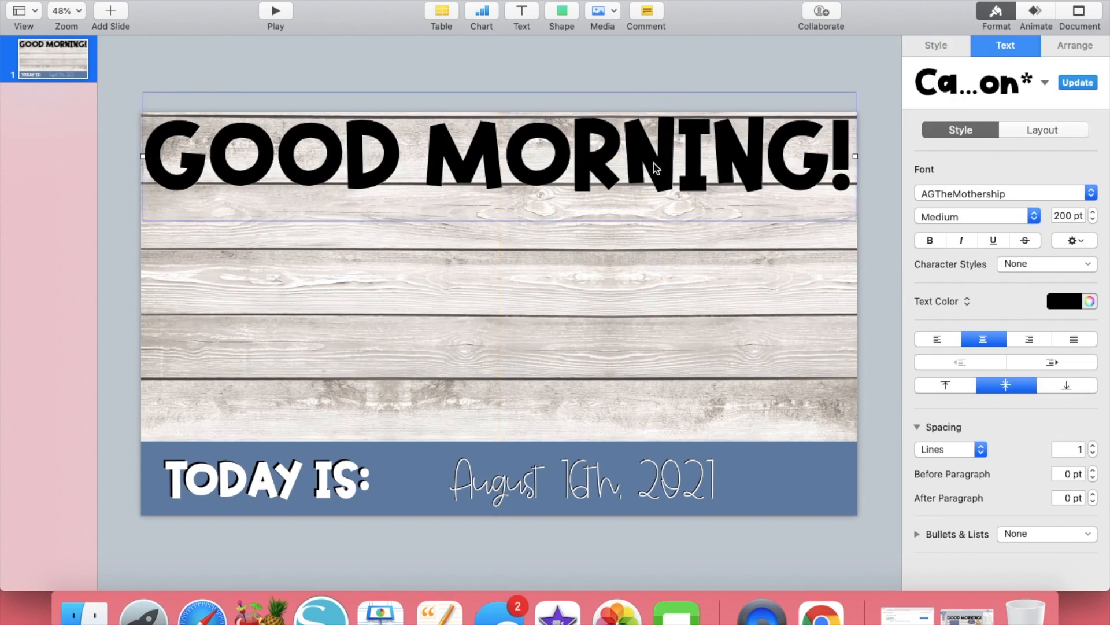
pyautogui.press('Right')
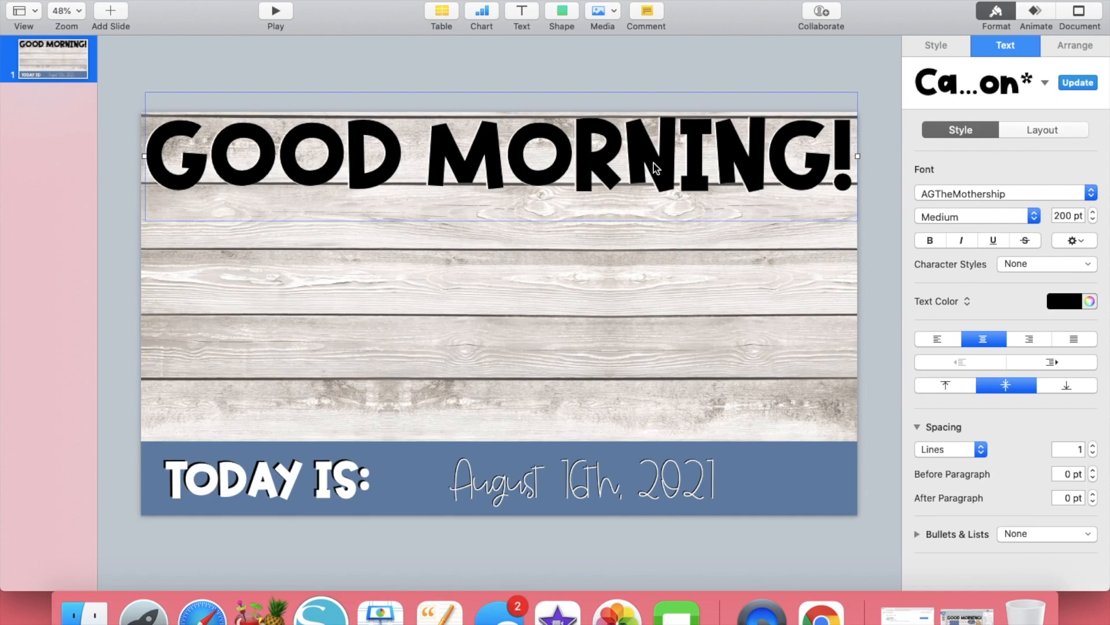
pyautogui.press('Right')
pyautogui.press('Right')
pyautogui.press('Down')
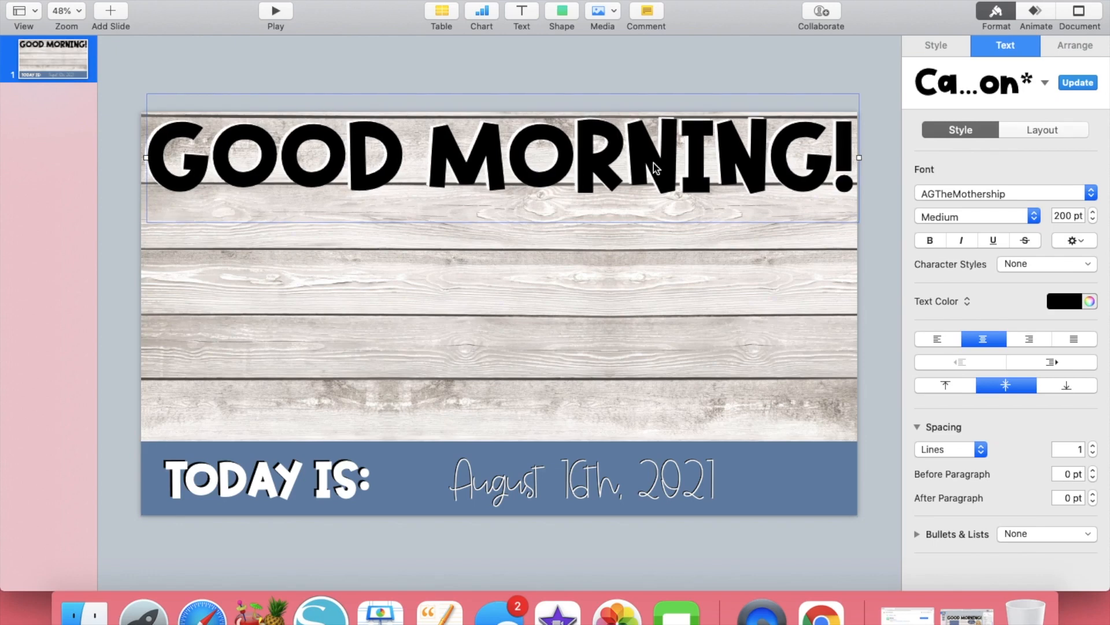
pyautogui.press('Down')
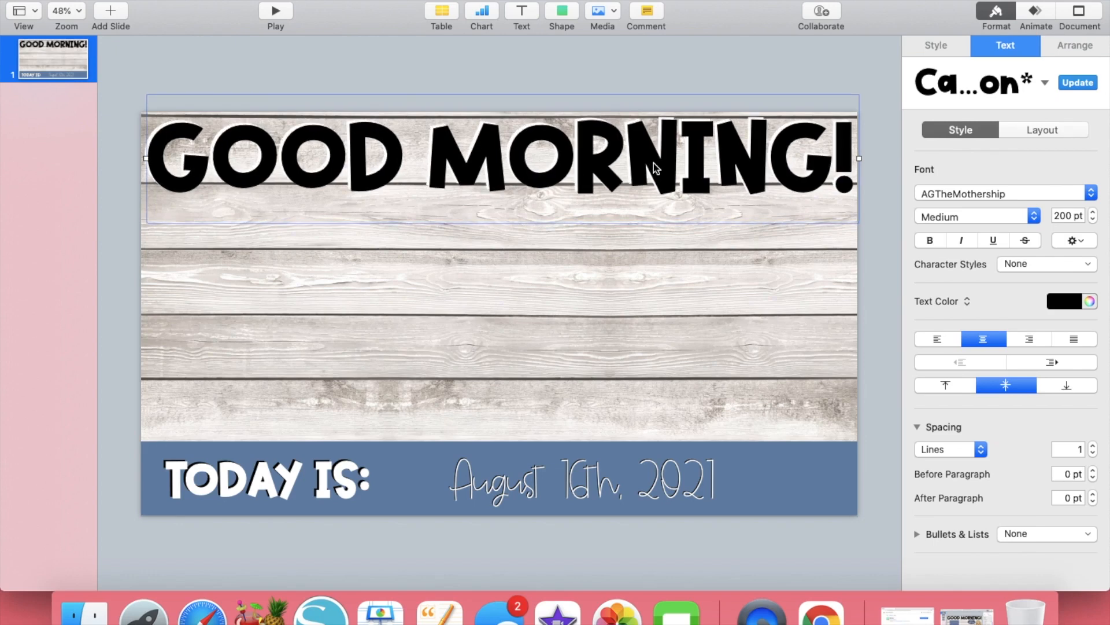
pyautogui.click(717, 312)
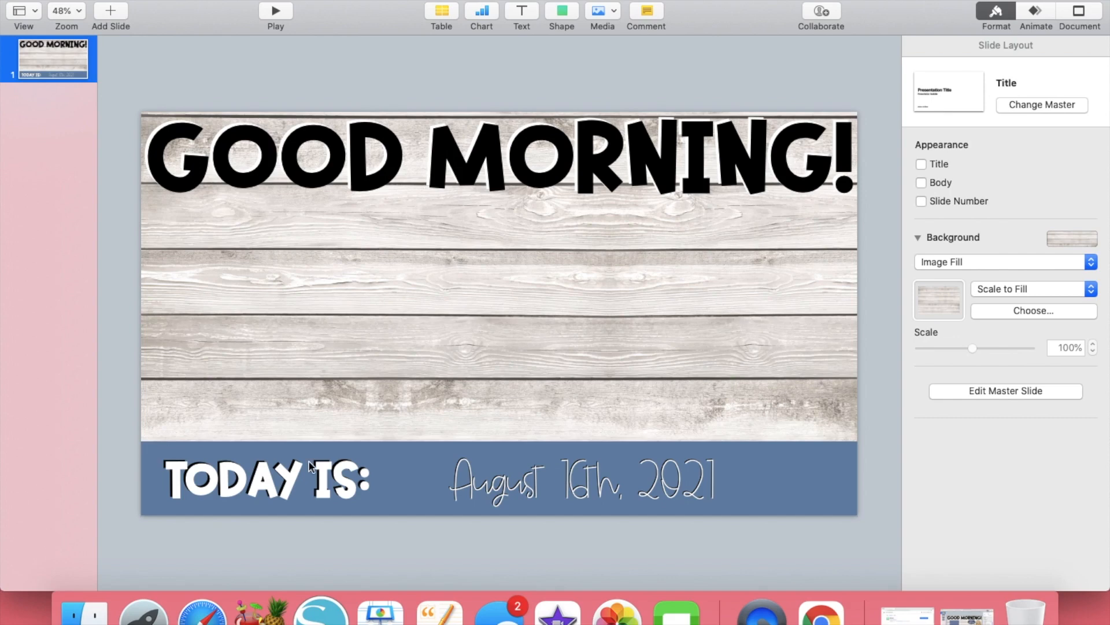
pyautogui.click(174, 486)
pyautogui.click(172, 486)
pyautogui.click(173, 488)
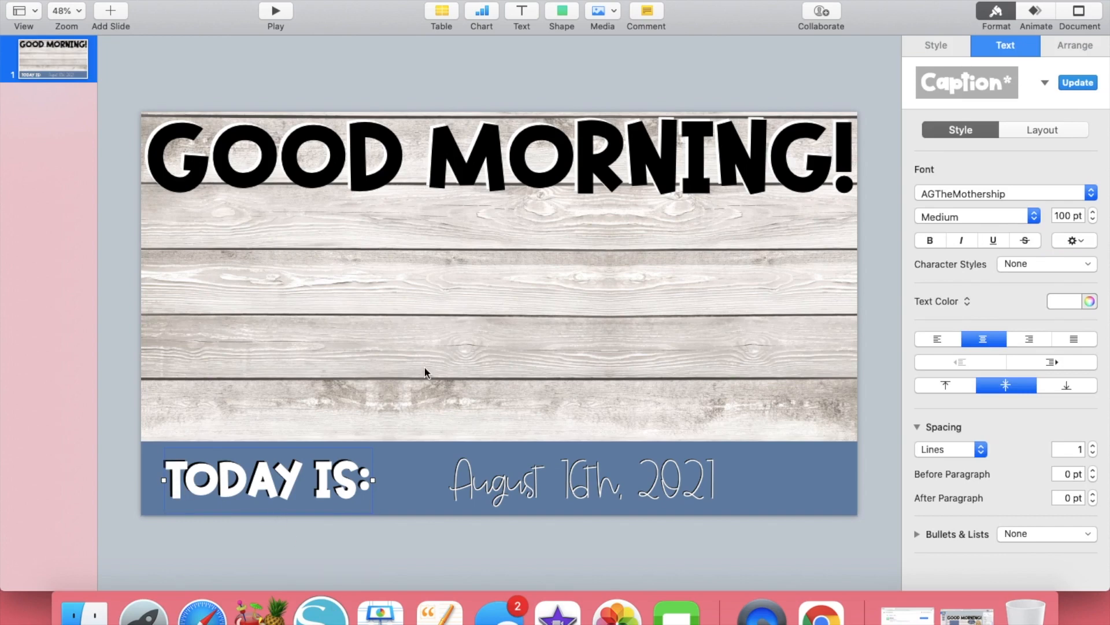
pyautogui.click(279, 364)
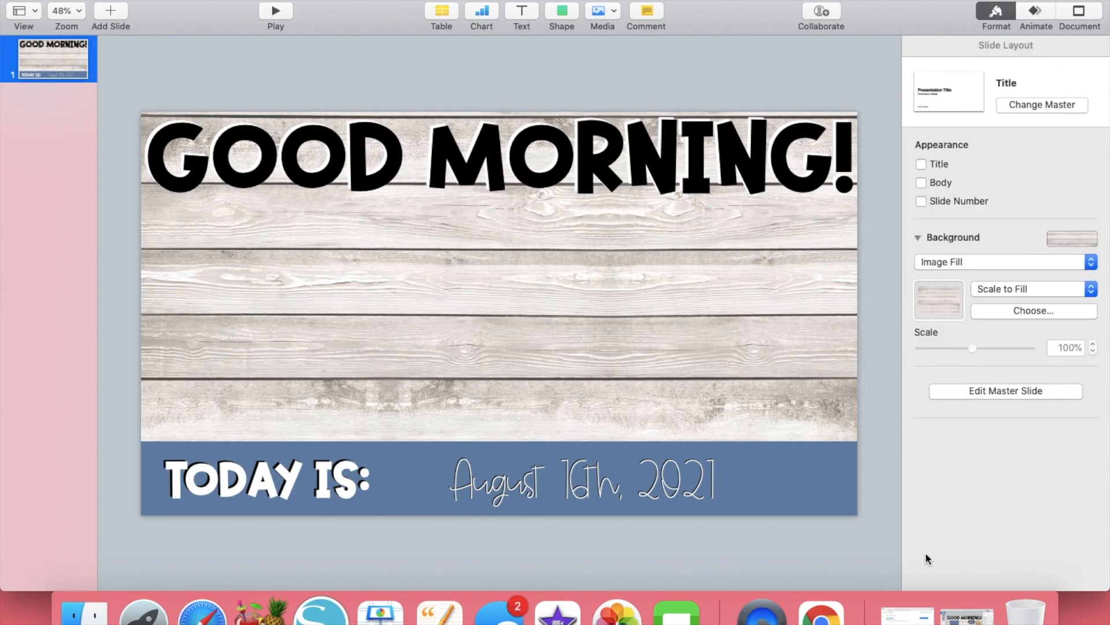
# Check the finished example slide for reference, and add a square of about 500 × 535 pt below "GOOD MORNING!" on the slide's left half
pyautogui.click(966, 614)
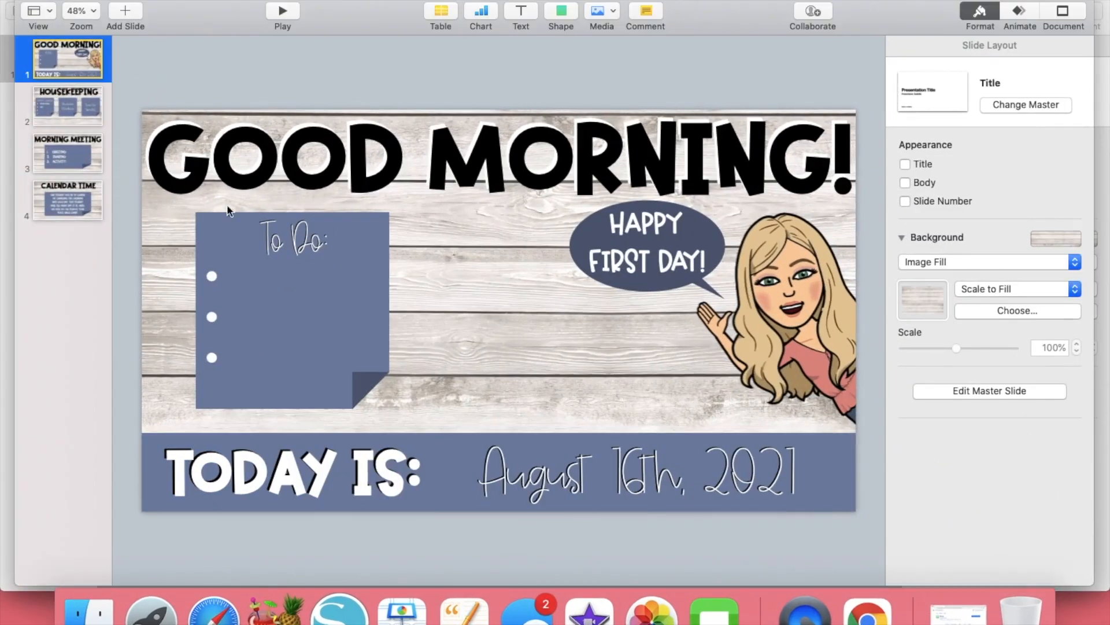
pyautogui.click(42, 2)
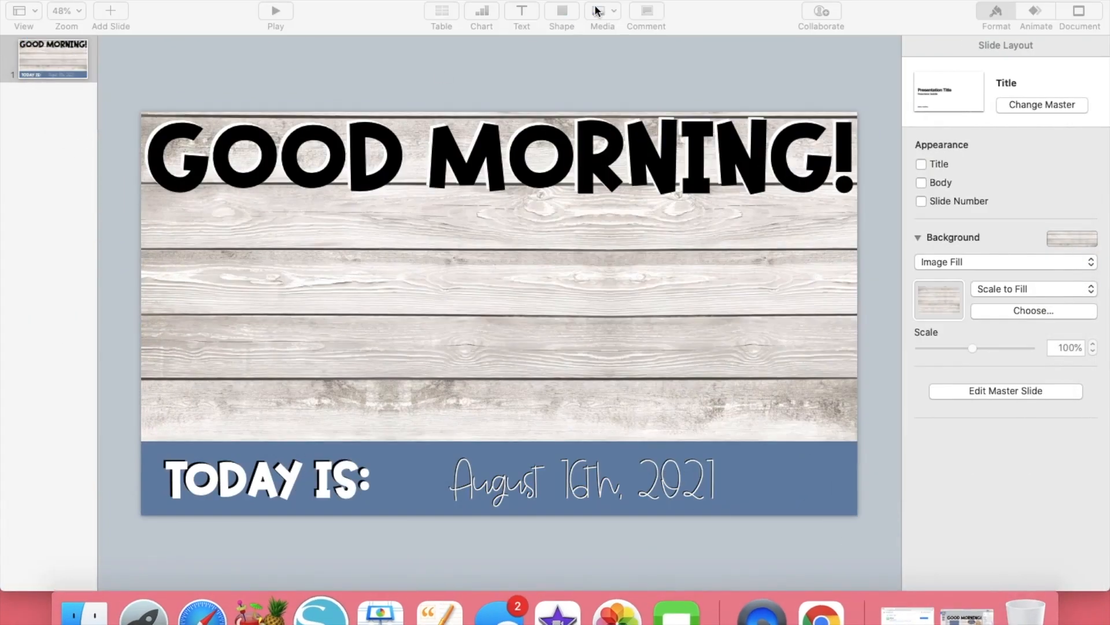
pyautogui.click(562, 13)
pyautogui.click(559, 134)
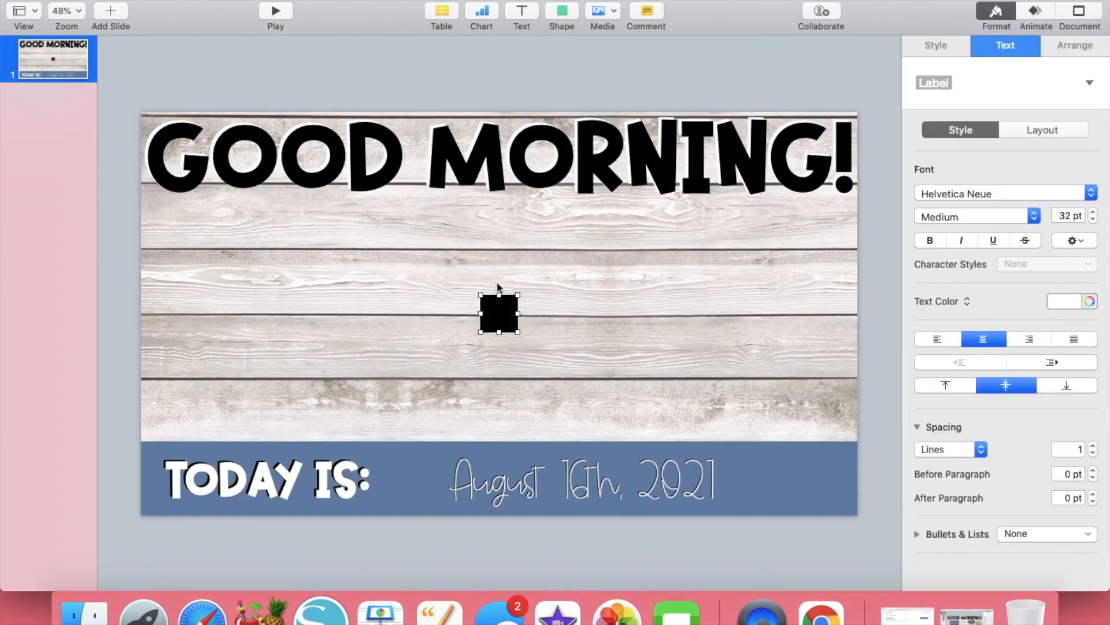
pyautogui.moveTo(488, 314); pyautogui.dragTo(364, 421)
pyautogui.moveTo(312, 348); pyautogui.dragTo(319, 339)
pyautogui.moveTo(372, 411); pyautogui.dragTo(371, 415)
# Set the square's text colour to the blue sampled from the date band
pyautogui.click(1069, 304)
pyautogui.click(1087, 302)
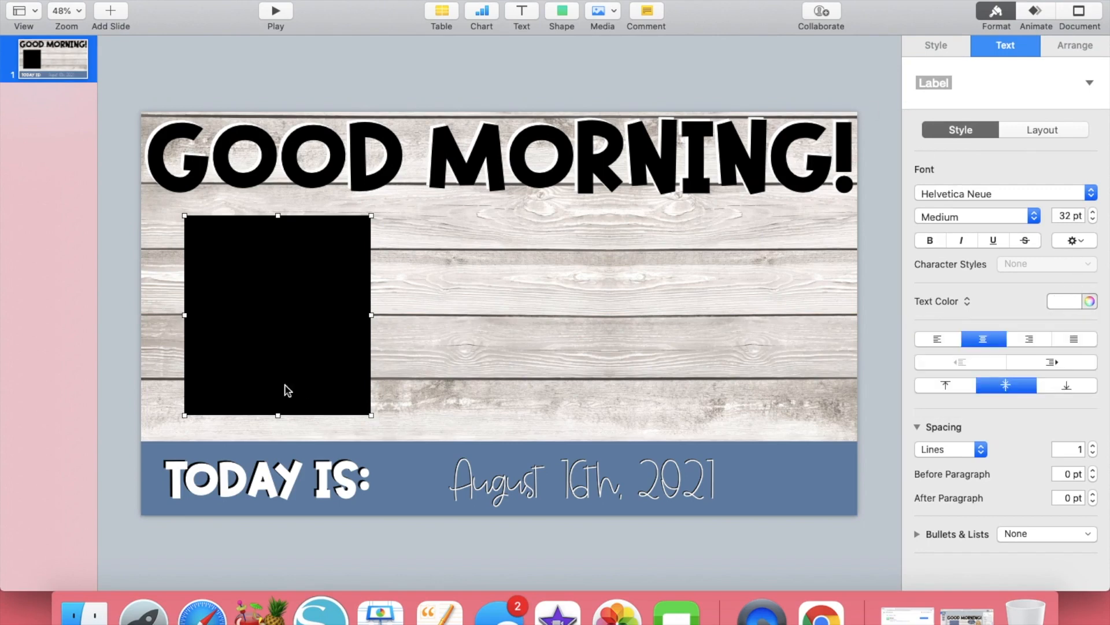
pyautogui.click(1089, 301)
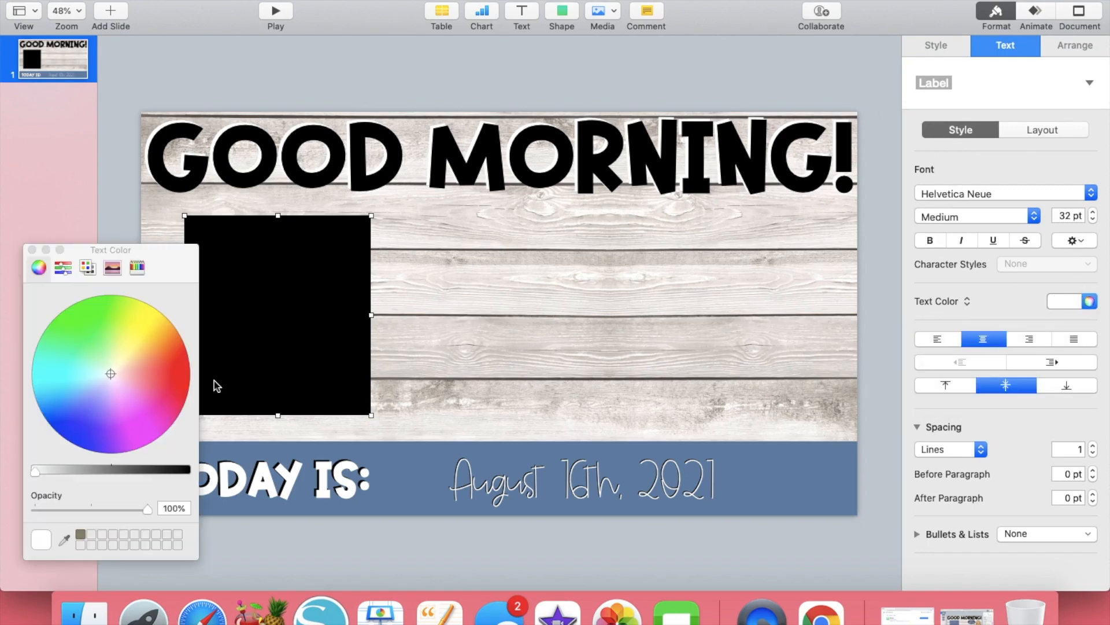
pyautogui.click(64, 539)
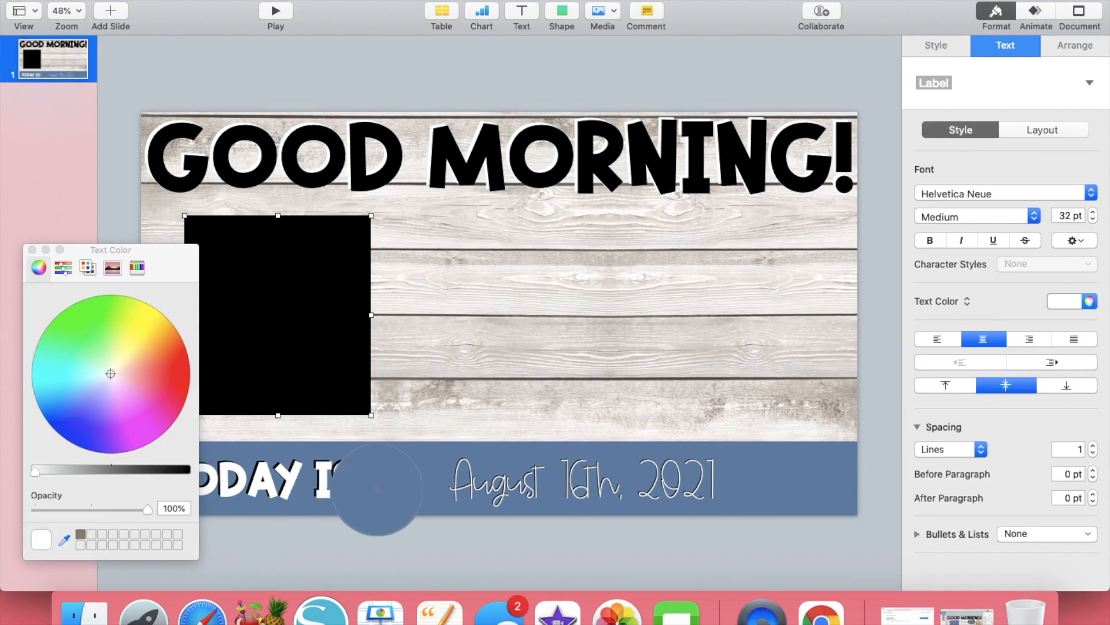
pyautogui.click(419, 469)
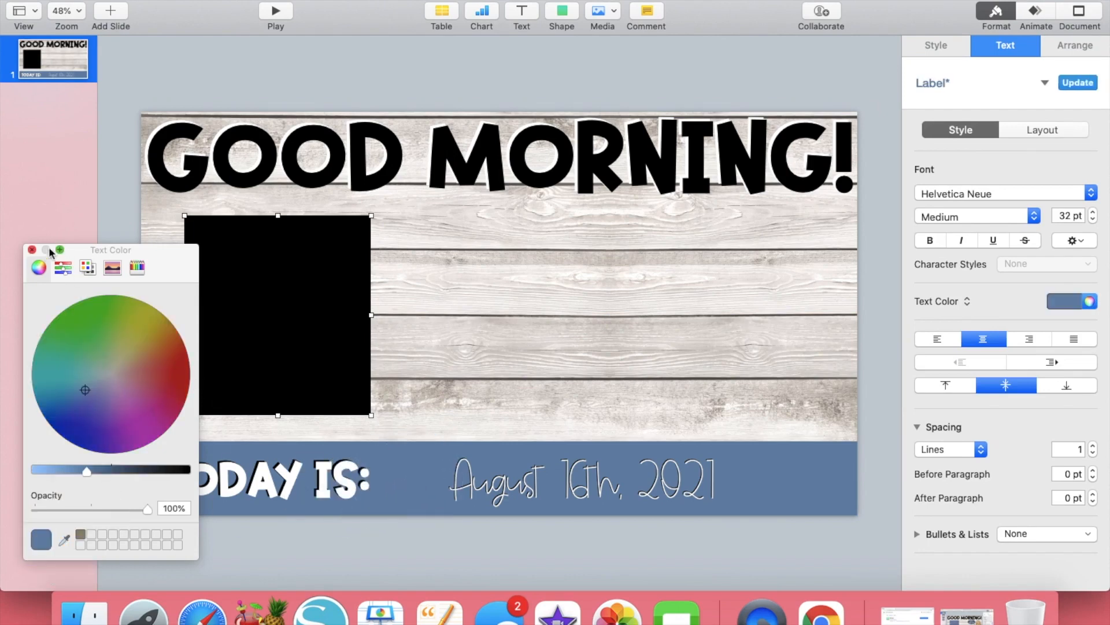
pyautogui.click(32, 250)
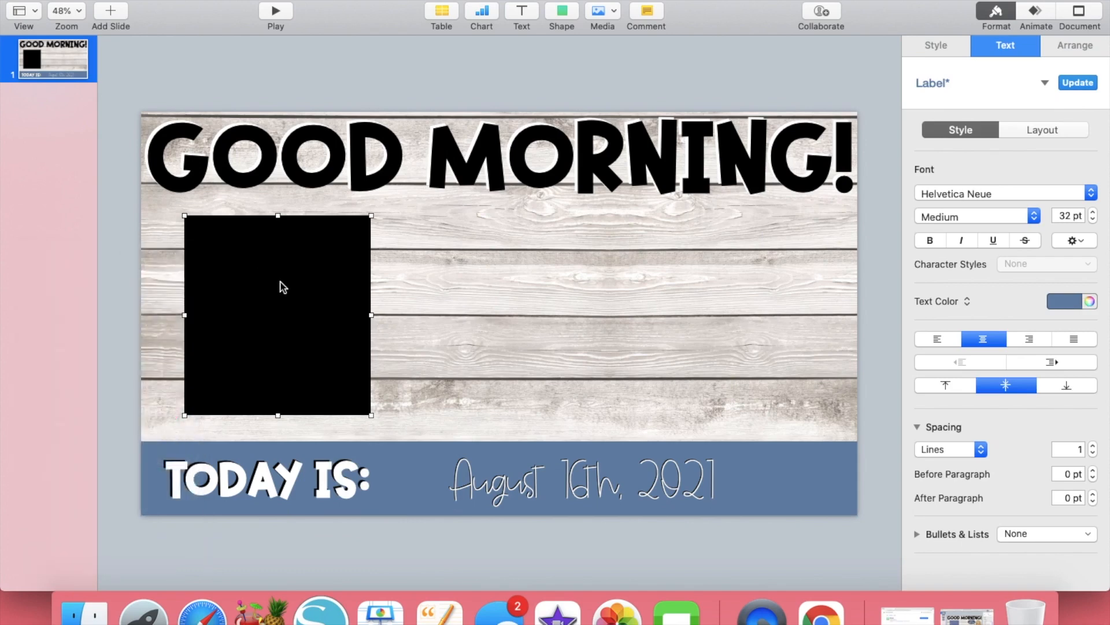
pyautogui.click(416, 345)
# Fill the black square with the blue sampled from the date band
pyautogui.click(323, 345)
pyautogui.click(947, 47)
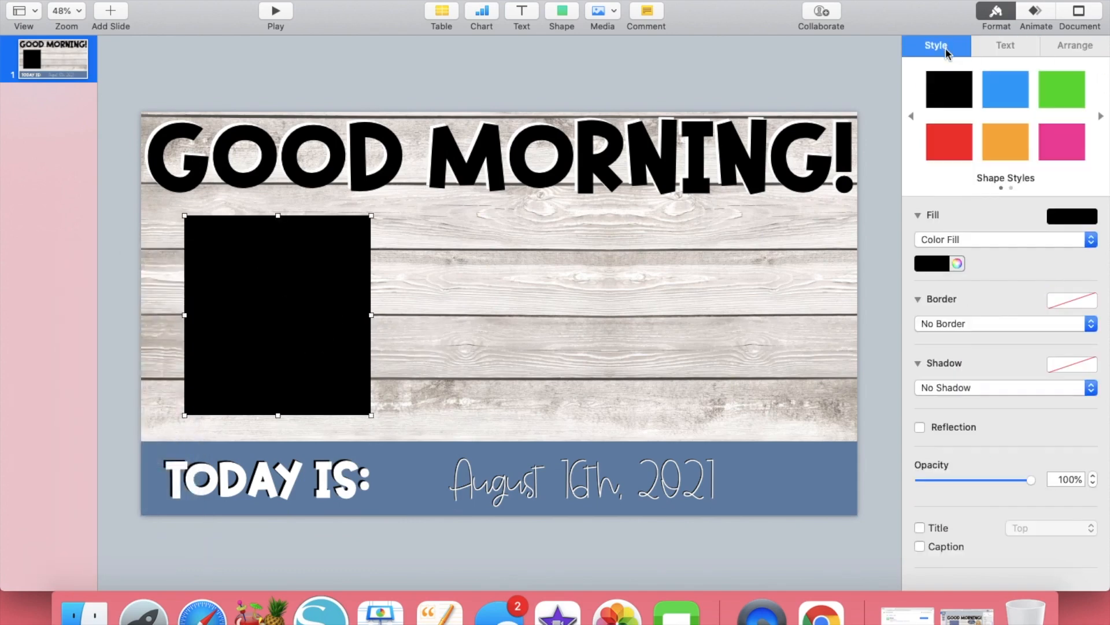
pyautogui.click(949, 264)
pyautogui.click(960, 262)
pyautogui.click(63, 540)
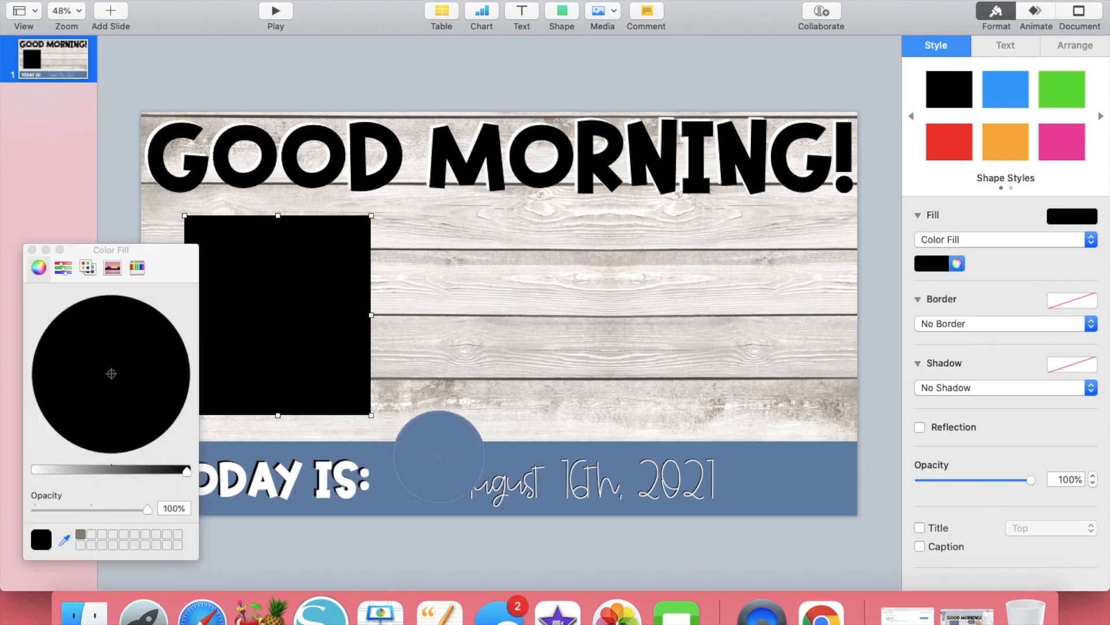
pyautogui.click(439, 457)
pyautogui.click(32, 250)
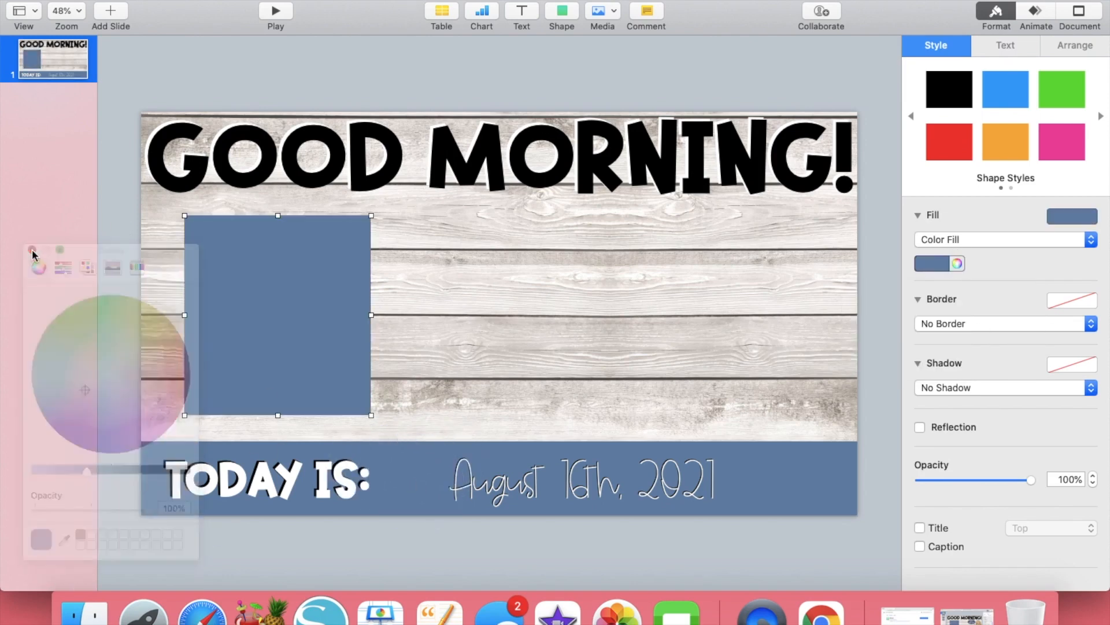
pyautogui.click(401, 356)
# Insert a right triangle, place it beside the blue square, and rotate it to 90°
pyautogui.click(563, 15)
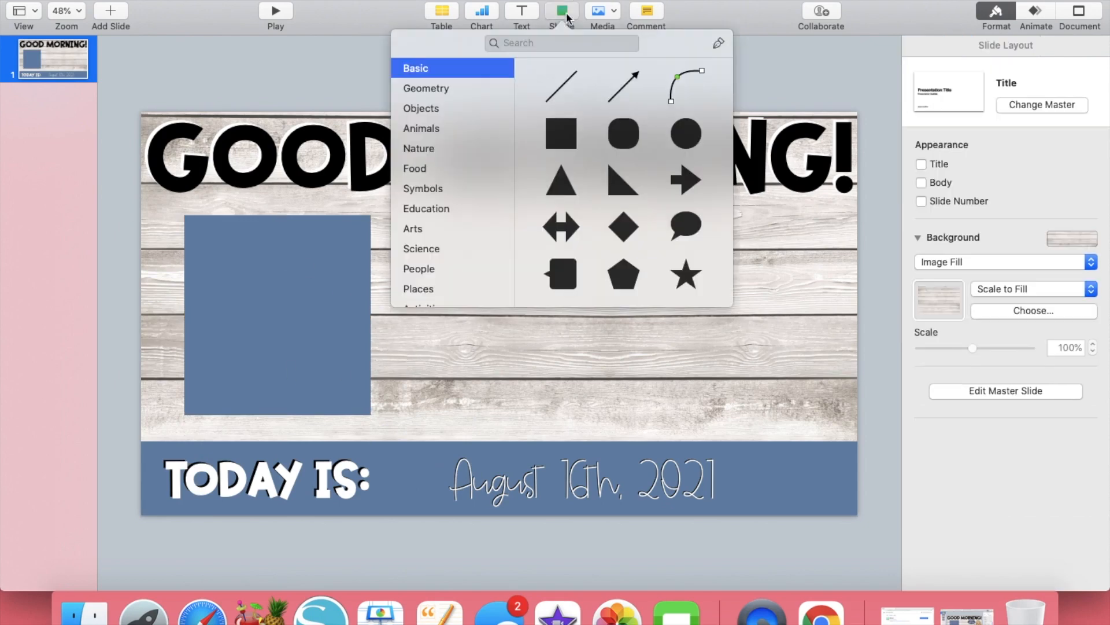
pyautogui.click(623, 191)
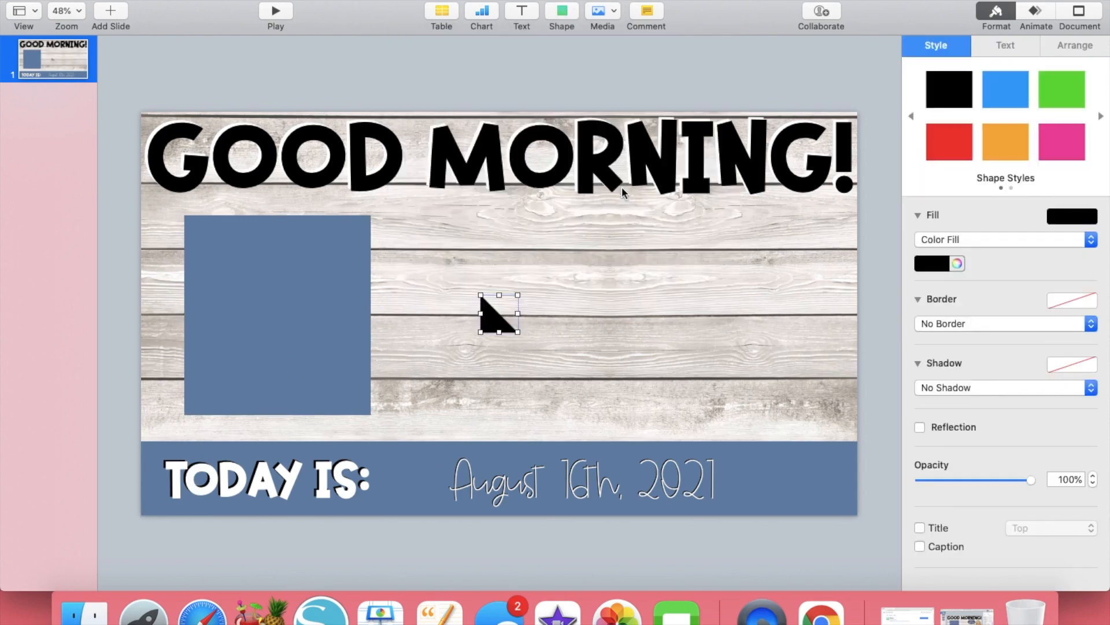
pyautogui.moveTo(491, 315); pyautogui.dragTo(450, 388)
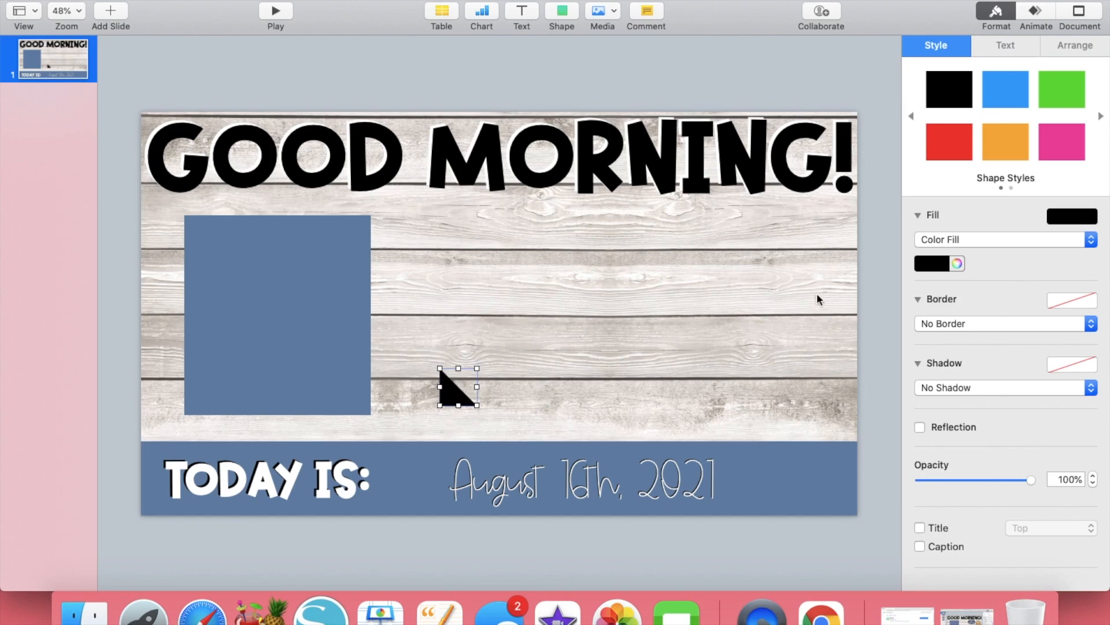
pyautogui.click(1084, 50)
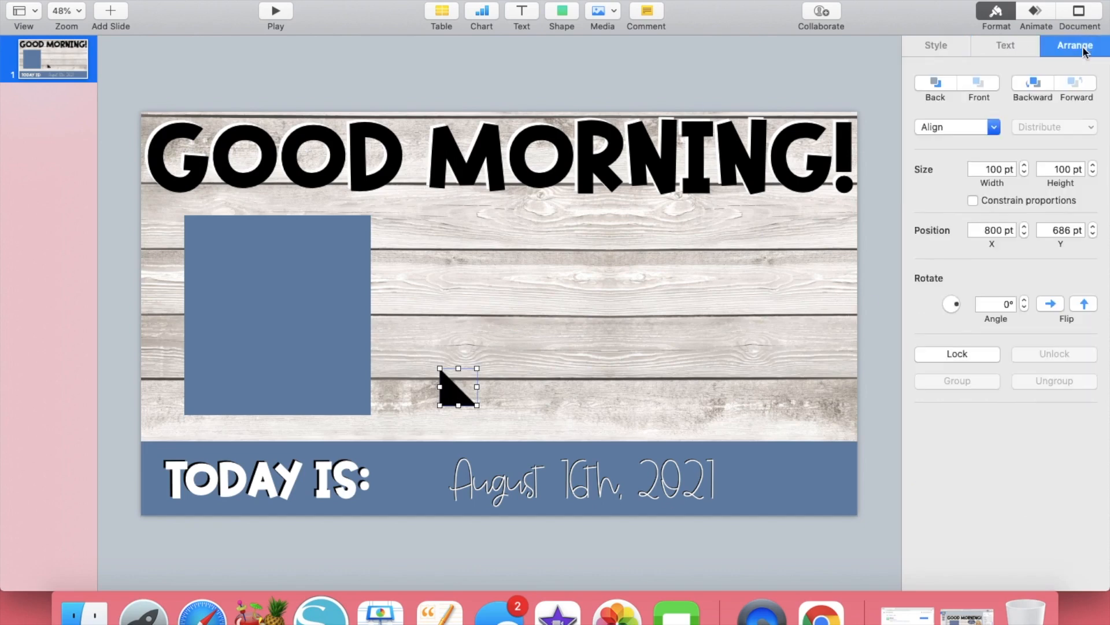
pyautogui.moveTo(960, 305); pyautogui.dragTo(954, 301)
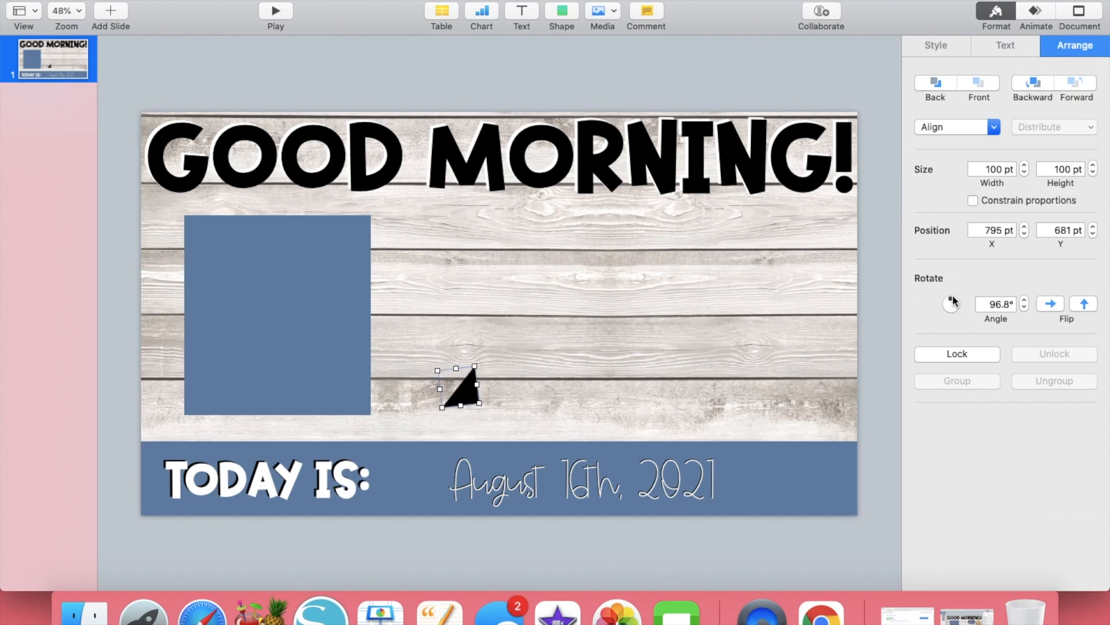
pyautogui.doubleClick(1011, 305)
pyautogui.write('90')
pyautogui.press('Return')
# Fit the triangle into the blue square's bottom-right corner and place a copy of it on the empty wood background
pyautogui.click(576, 399)
pyautogui.moveTo(449, 398); pyautogui.dragTo(359, 410)
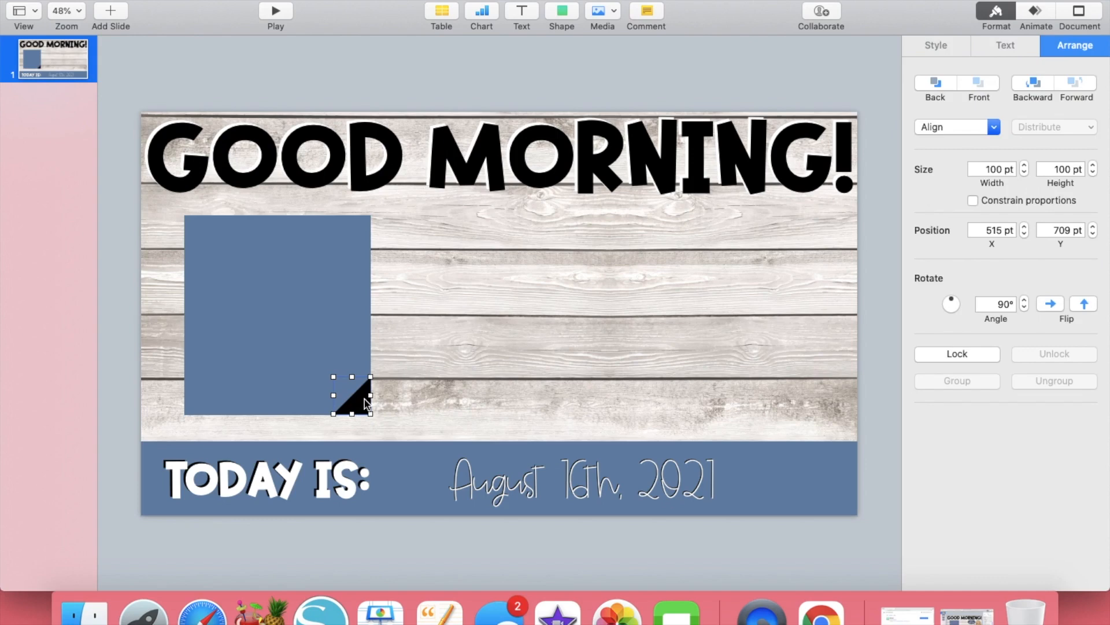
pyautogui.moveTo(365, 399); pyautogui.dragTo(530, 327)
# Try to subtract the corner triangle from the blue square, and undo the subtraction
pyautogui.click(357, 400)
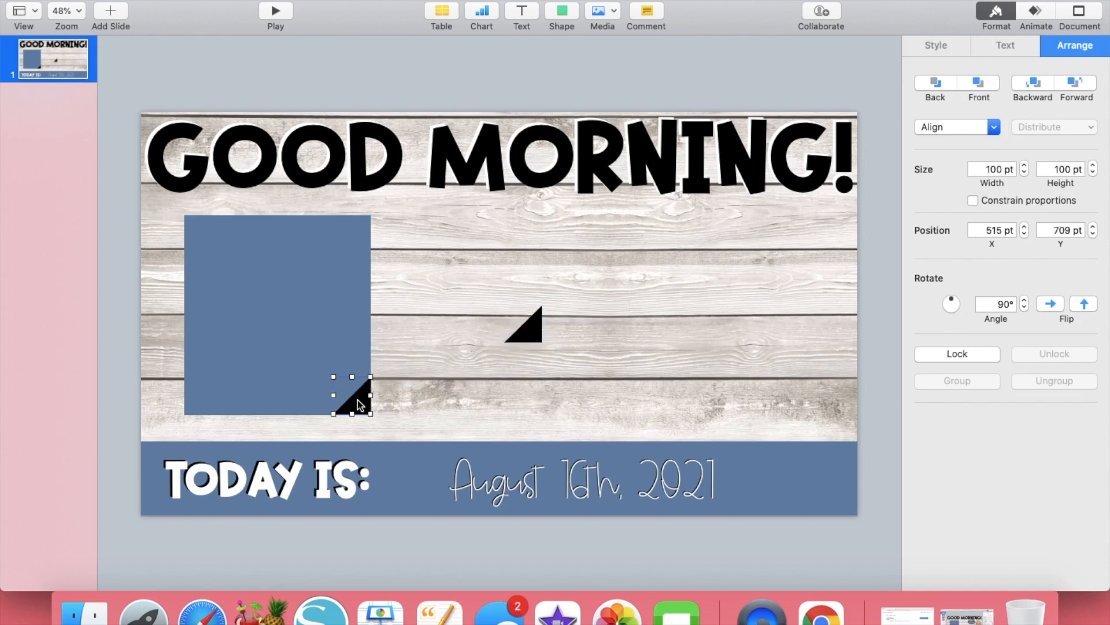
pyautogui.keyDown('shift'); pyautogui.click(331, 328); pyautogui.keyUp('shift')
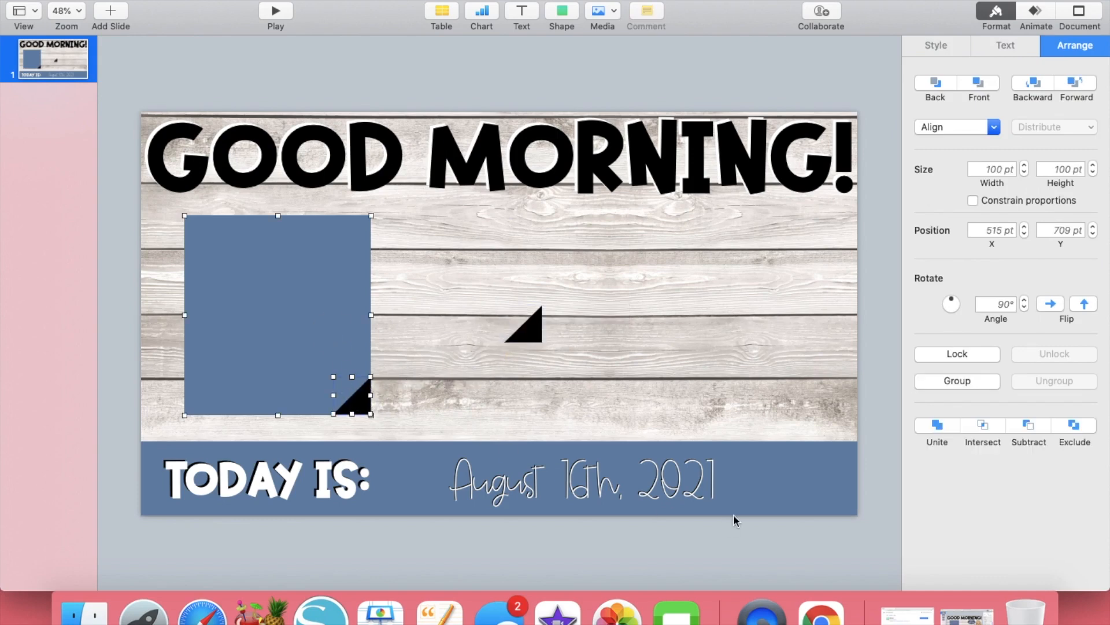
pyautogui.click(1029, 426)
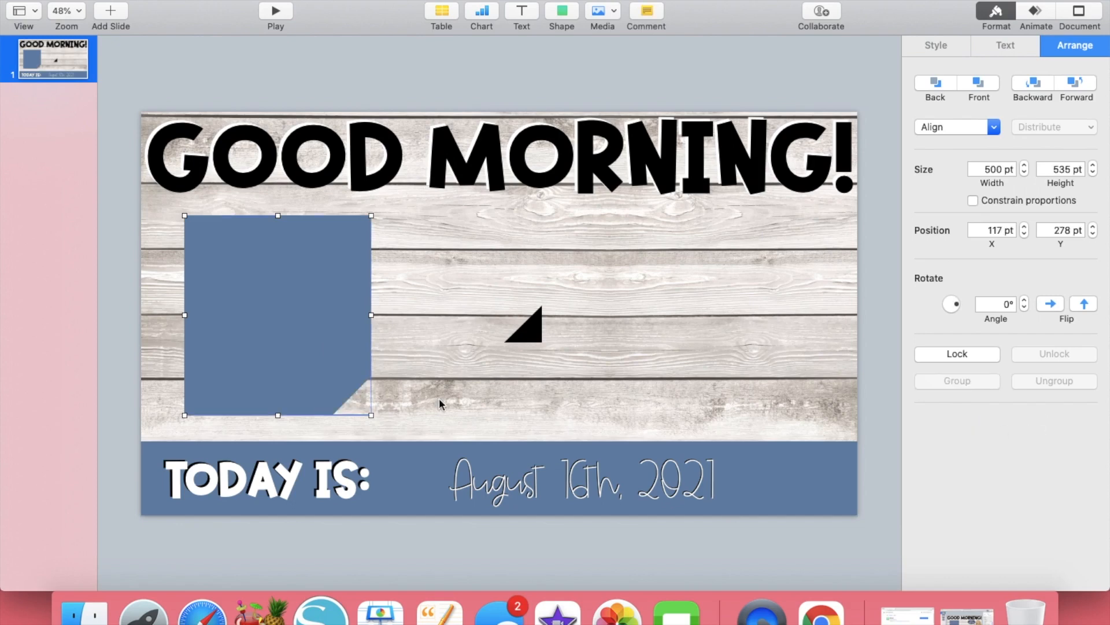
pyautogui.click(379, 405)
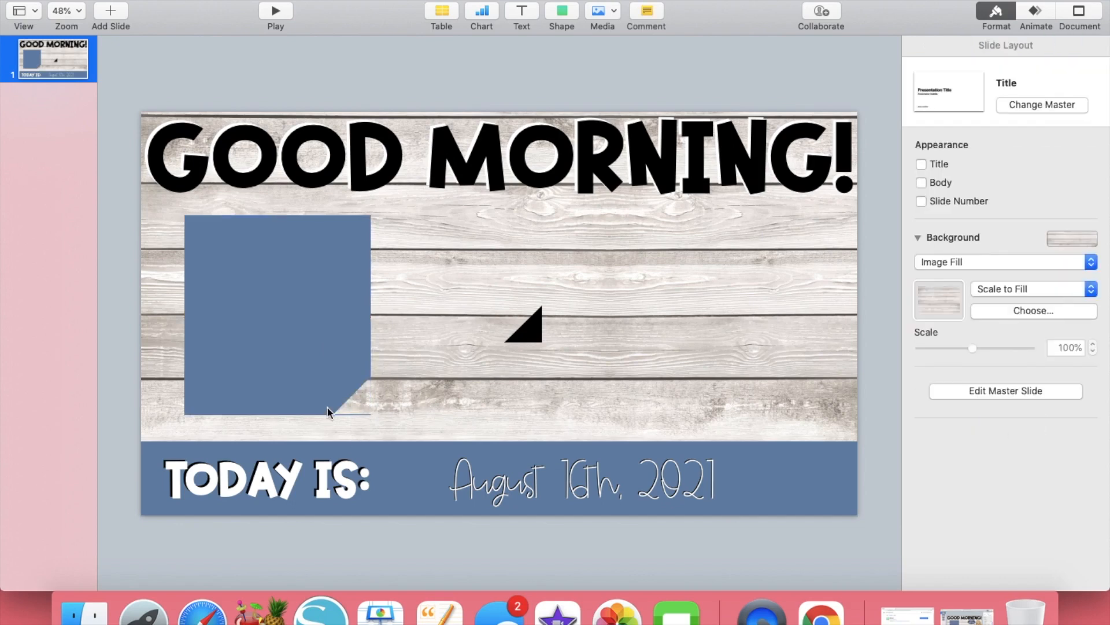
pyautogui.click(134, 0)
pyautogui.click(149, 0)
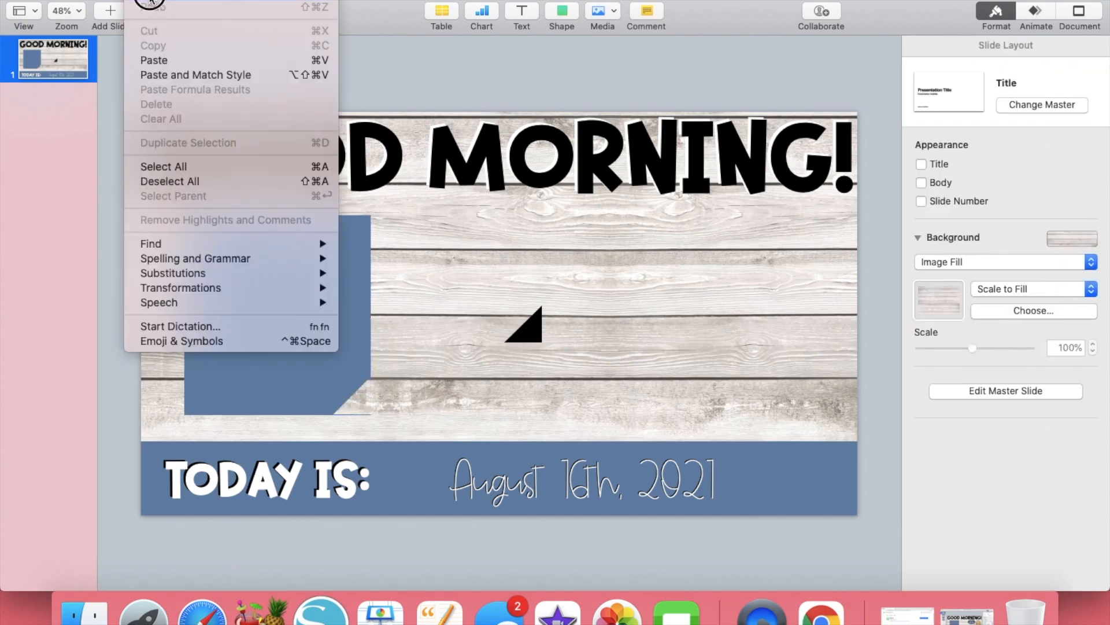
# Nudge the corner triangle slightly right and down to cover the blue square's edges, at about X 516 pt, Y 711 pt
pyautogui.click(380, 406)
pyautogui.click(367, 403)
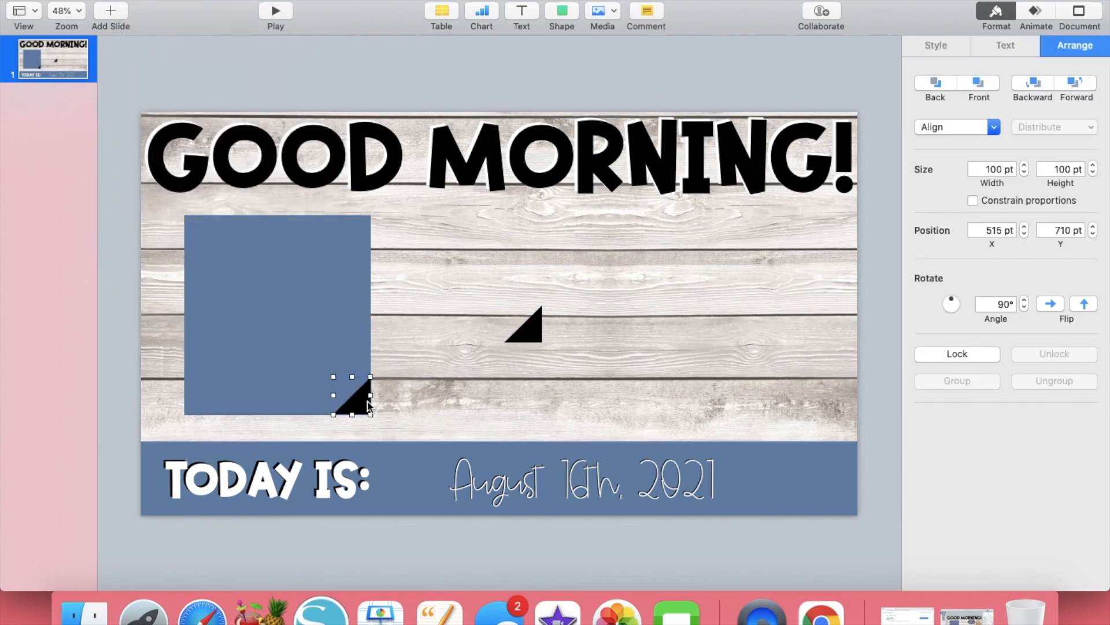
pyautogui.press('Down')
pyautogui.click(427, 392)
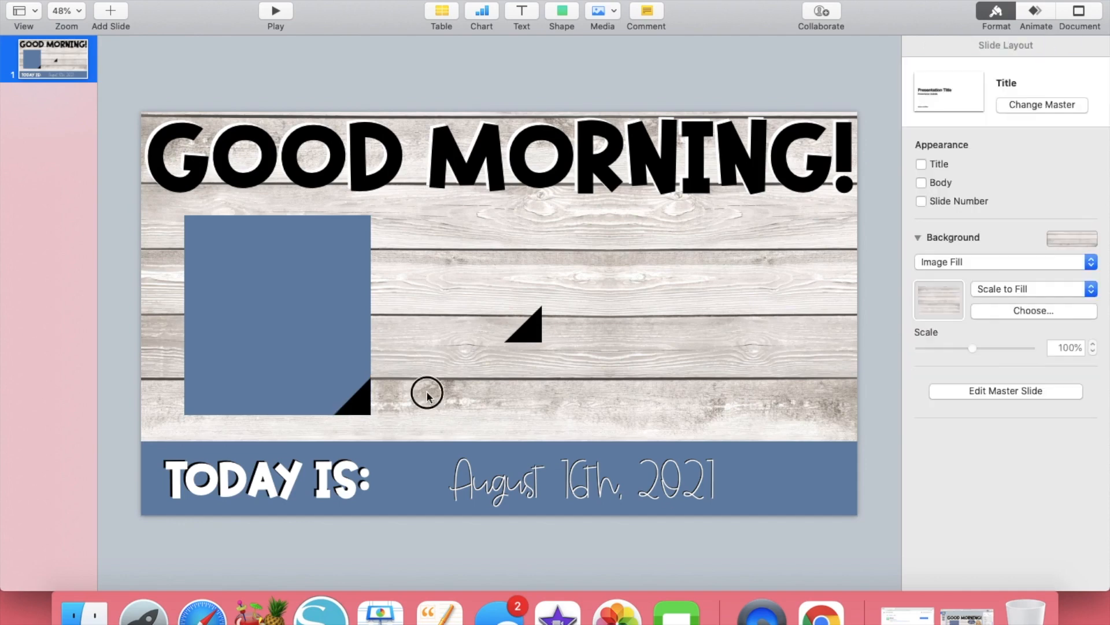
# Subtract the corner triangle from the blue square to cut off its bottom-right corner
pyautogui.click(354, 403)
pyautogui.keyDown('shift'); pyautogui.click(310, 332); pyautogui.keyUp('shift')
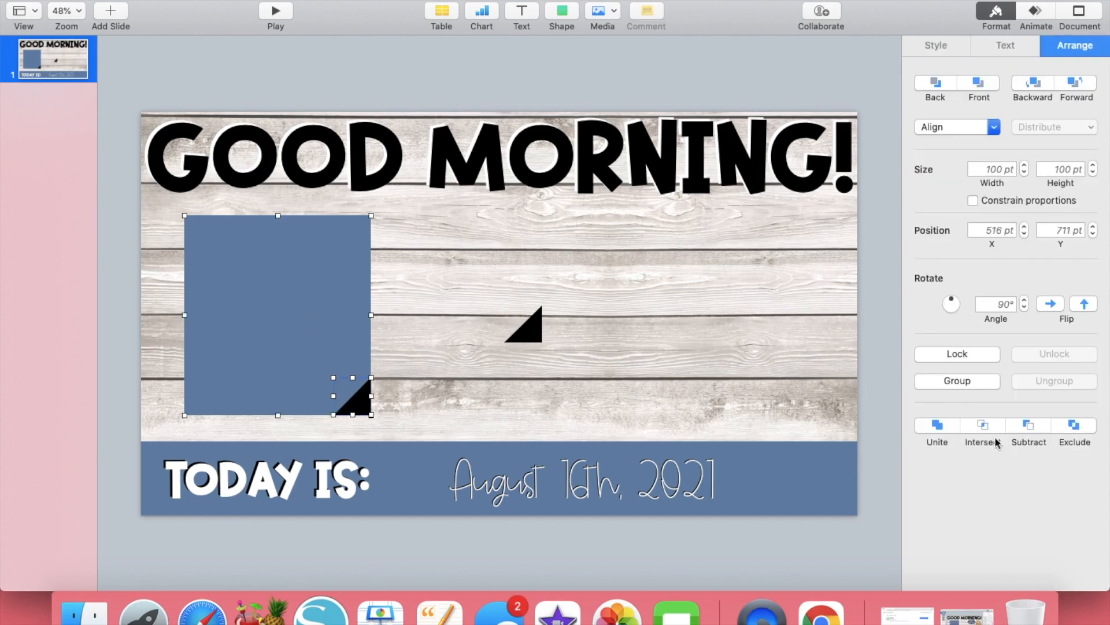
pyautogui.click(1038, 431)
pyautogui.click(423, 414)
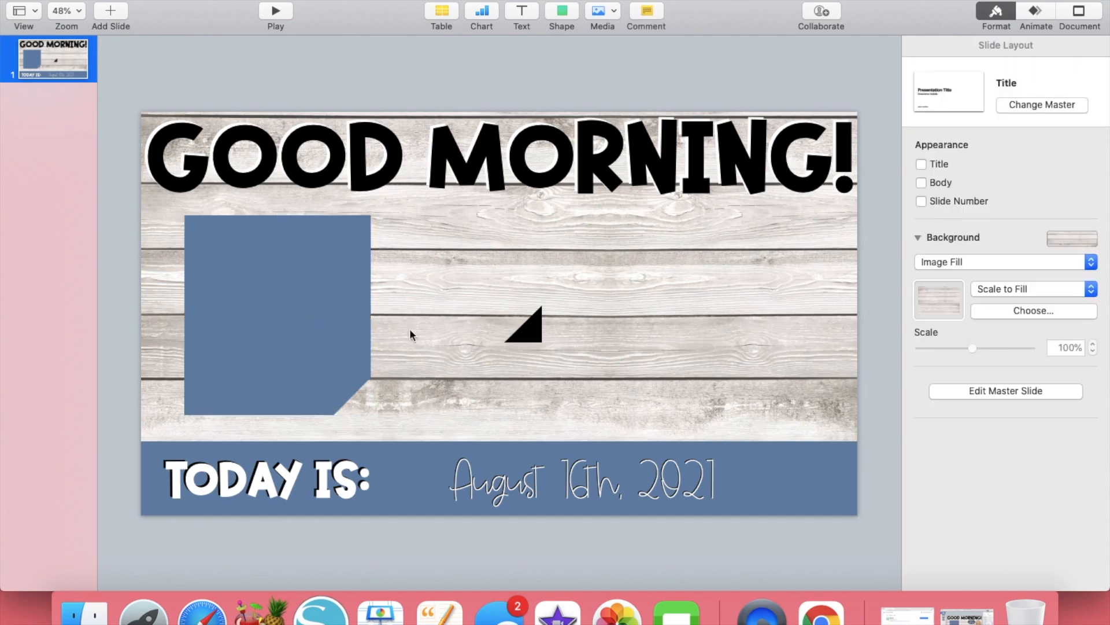
# Move the spare triangle closer to the blue note and rotate it to 270°
pyautogui.moveTo(533, 335); pyautogui.dragTo(494, 376)
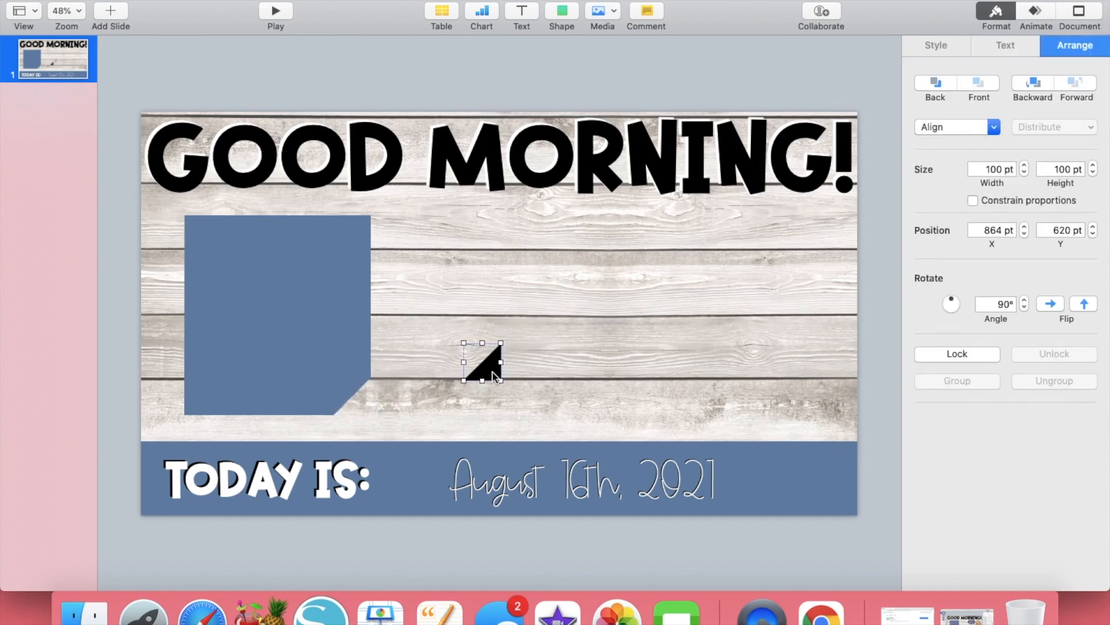
pyautogui.doubleClick(1007, 305)
pyautogui.write('270')
pyautogui.press('Return')
pyautogui.click(584, 364)
# Fit the black triangle into the note's cut corner as a folded flap, nudging it to about X 514 pt, Y 712 pt
pyautogui.moveTo(478, 362); pyautogui.dragTo(343, 397)
pyautogui.click(403, 396)
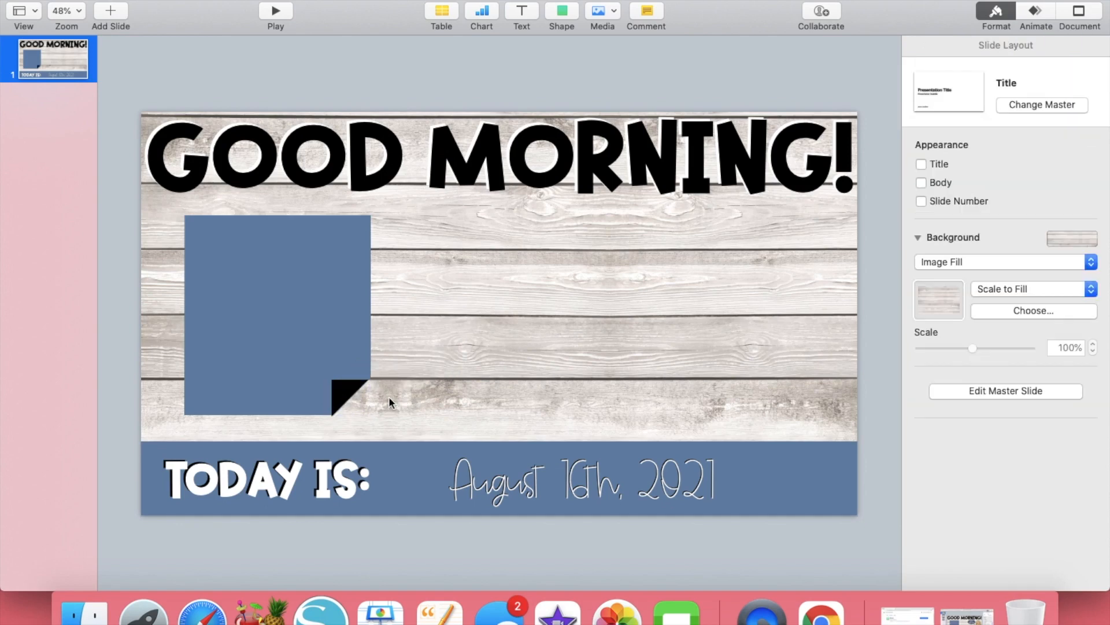
pyautogui.click(344, 396)
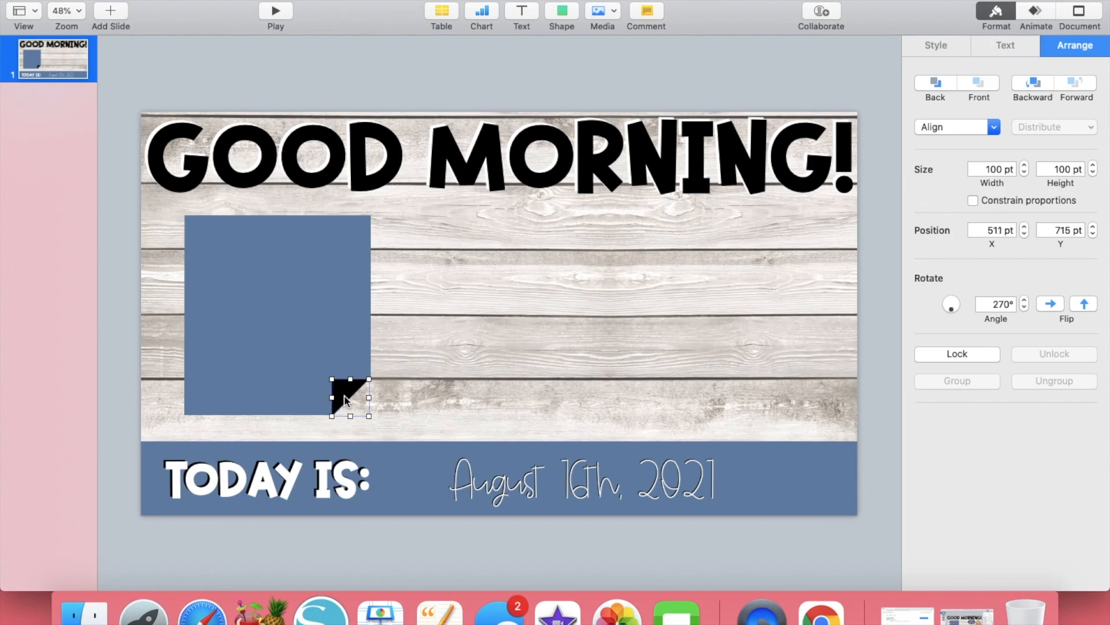
pyautogui.click(450, 397)
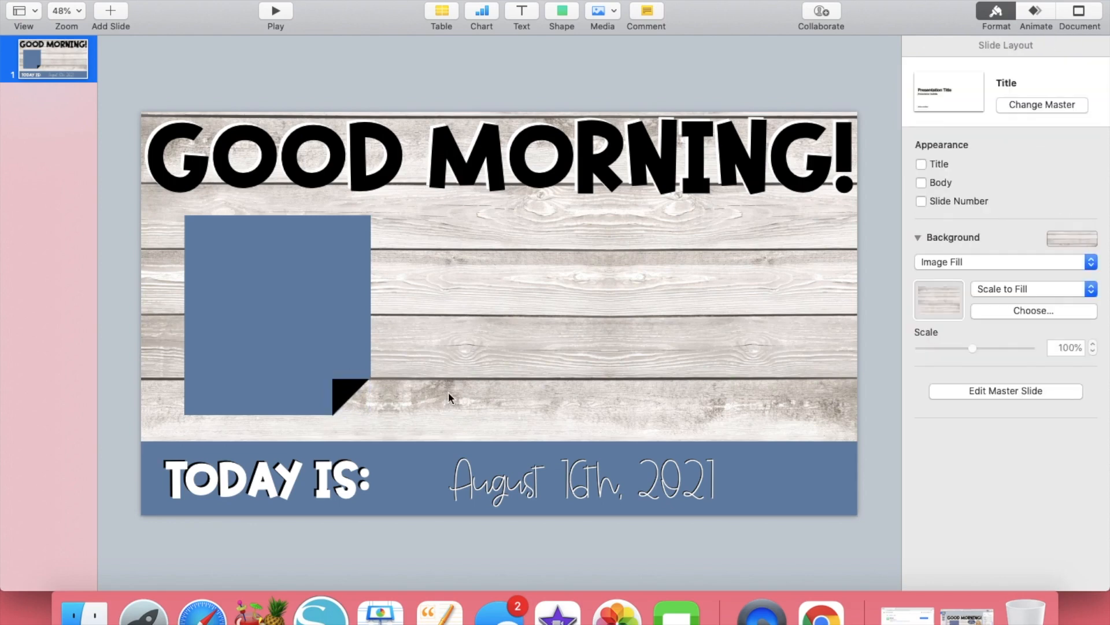
pyautogui.click(349, 393)
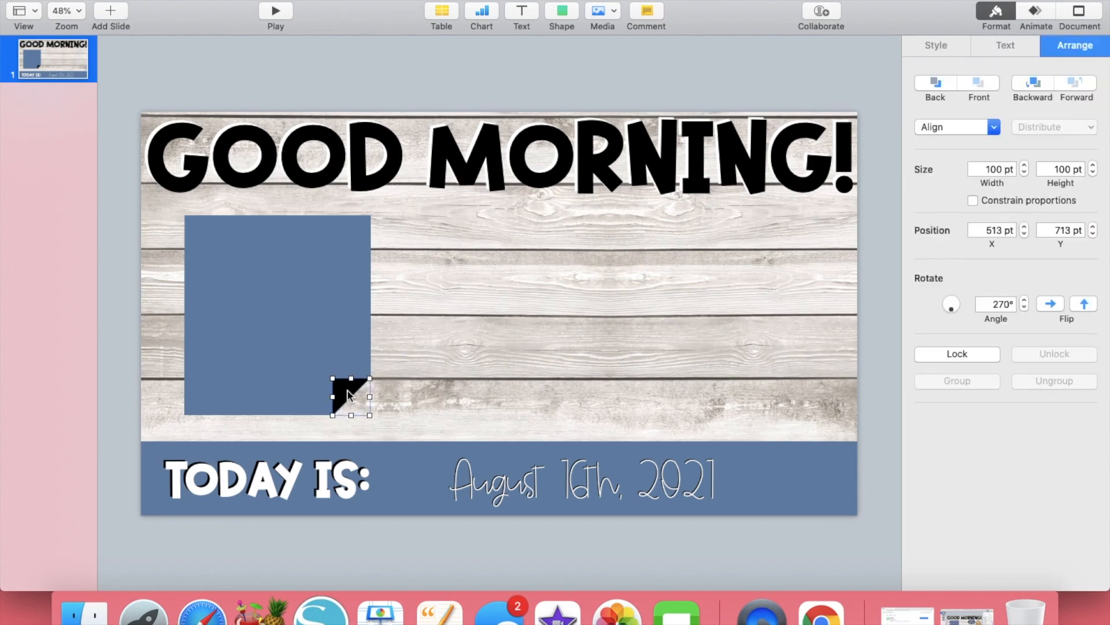
pyautogui.click(452, 399)
pyautogui.click(349, 395)
pyautogui.click(459, 392)
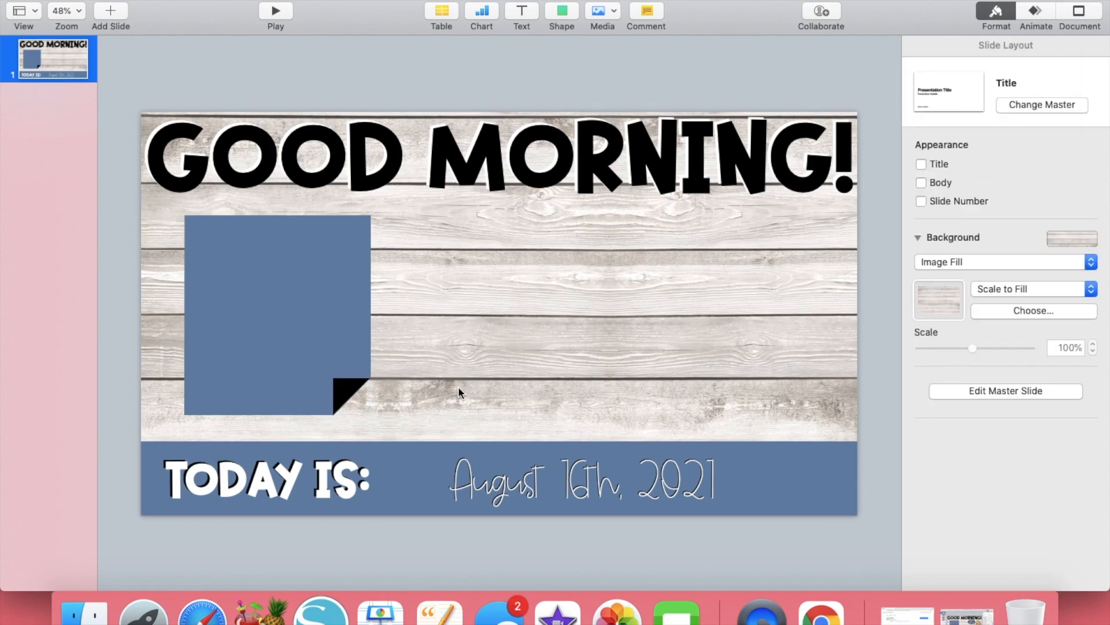
pyautogui.click(356, 394)
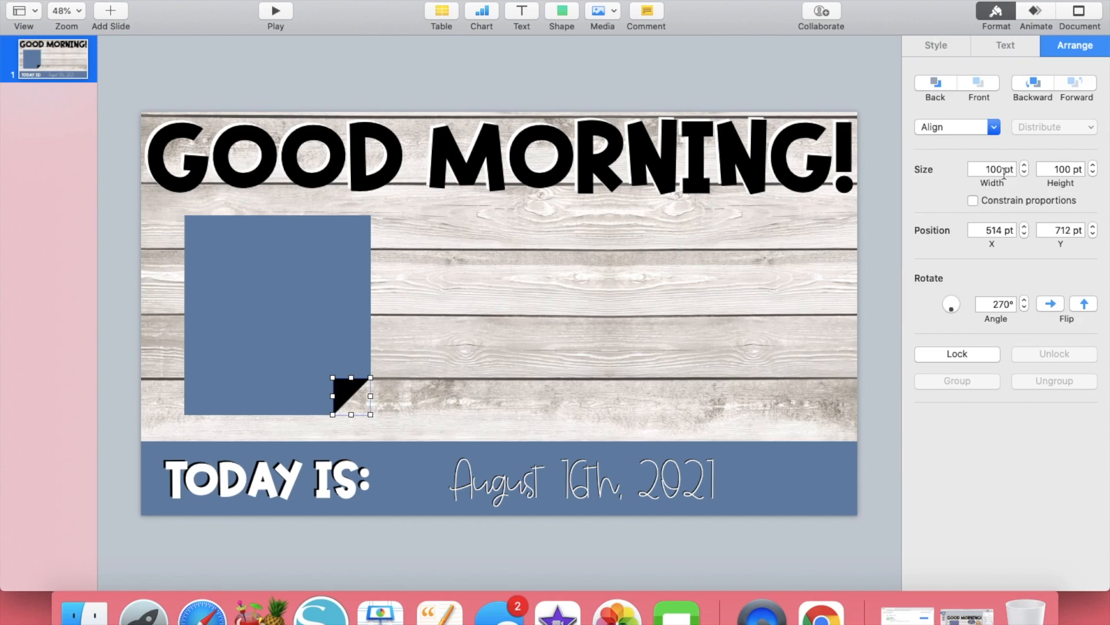
# Fill the folded corner triangle with the note's blue, darkened slightly so it stands out as a flap
pyautogui.click(939, 50)
pyautogui.click(957, 263)
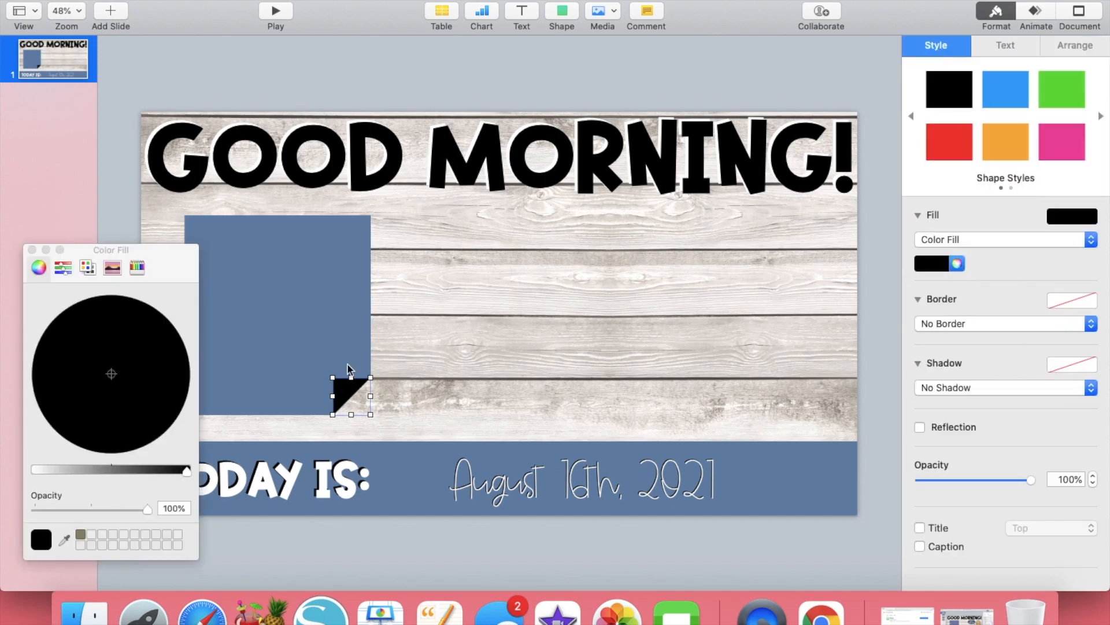
pyautogui.click(63, 539)
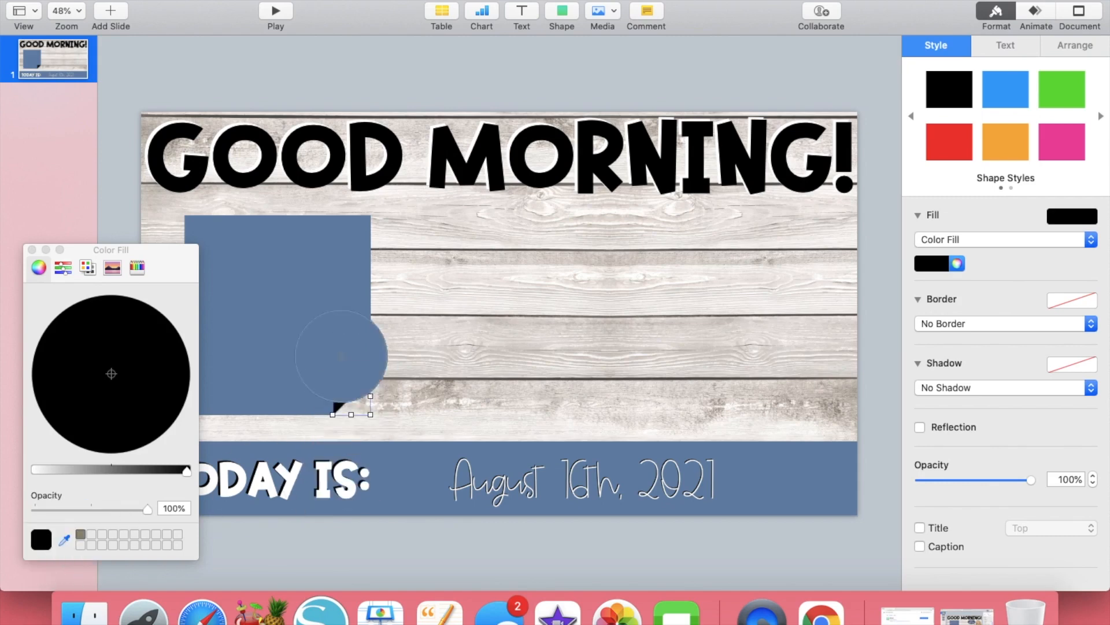
pyautogui.click(329, 322)
pyautogui.click(89, 473)
pyautogui.moveTo(91, 478); pyautogui.dragTo(109, 480)
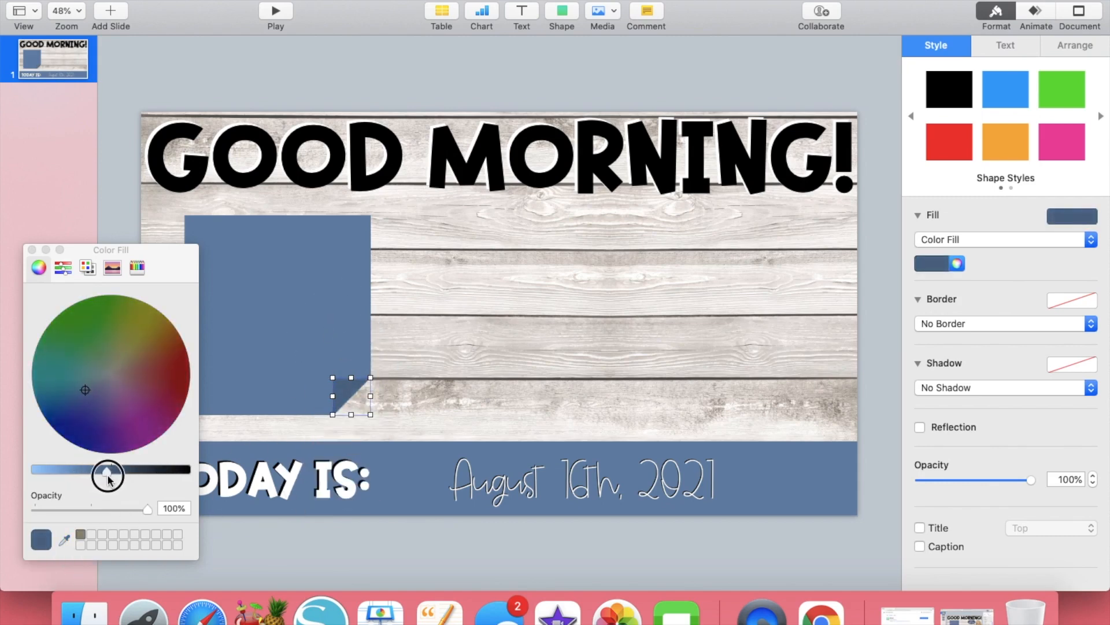
pyautogui.click(32, 250)
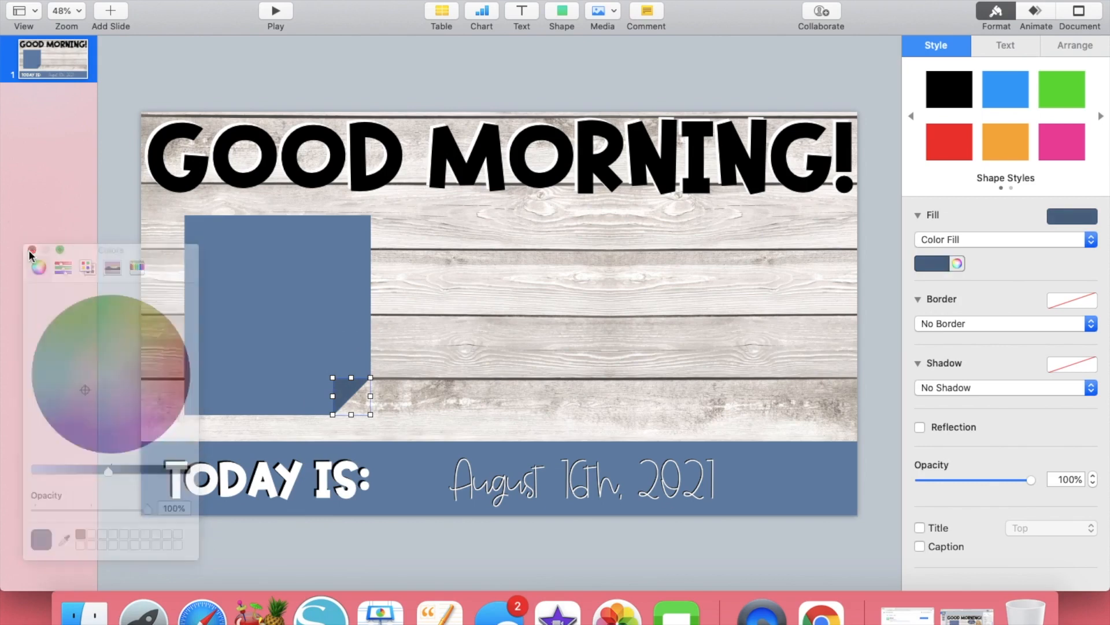
pyautogui.click(430, 285)
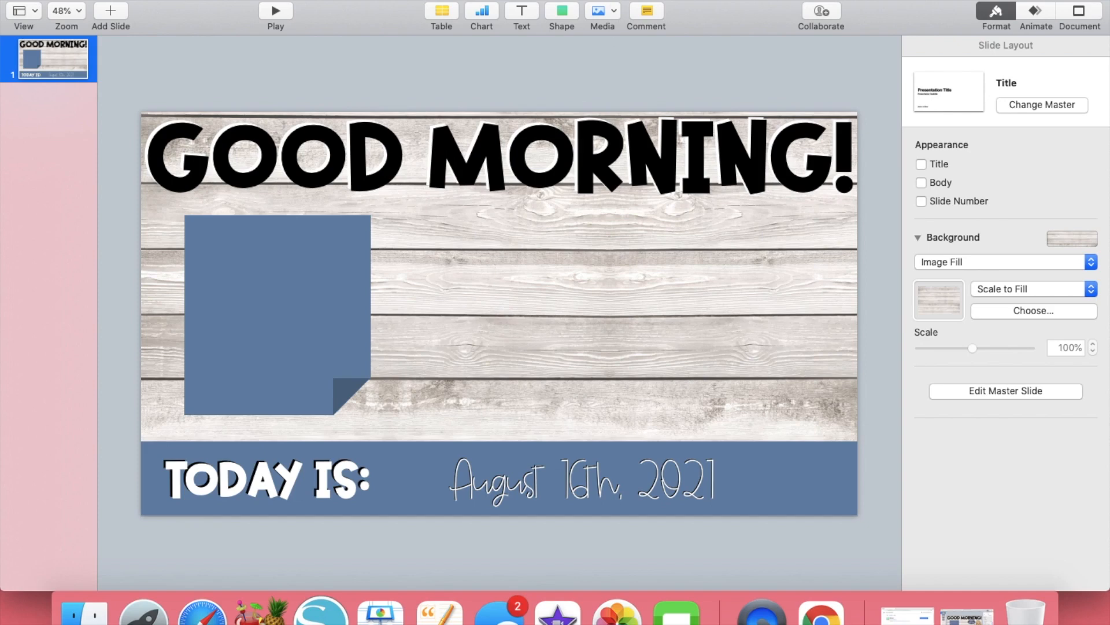
# Add a text box in the AGLetMeOverthinkAboutIt font at 100 pt
pyautogui.click(524, 12)
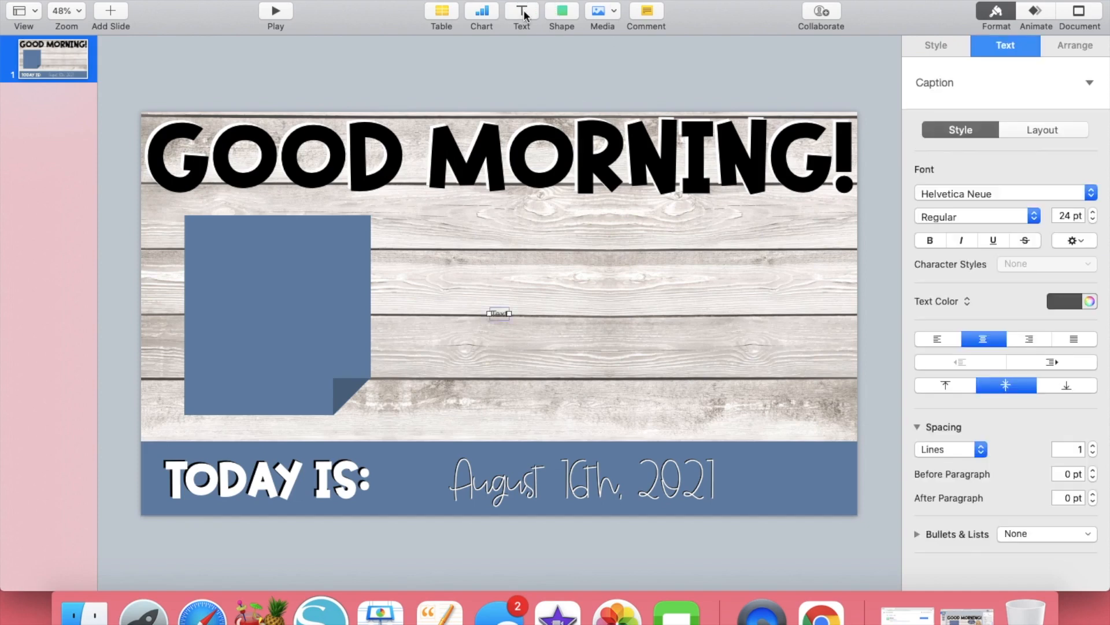
pyautogui.click(1036, 190)
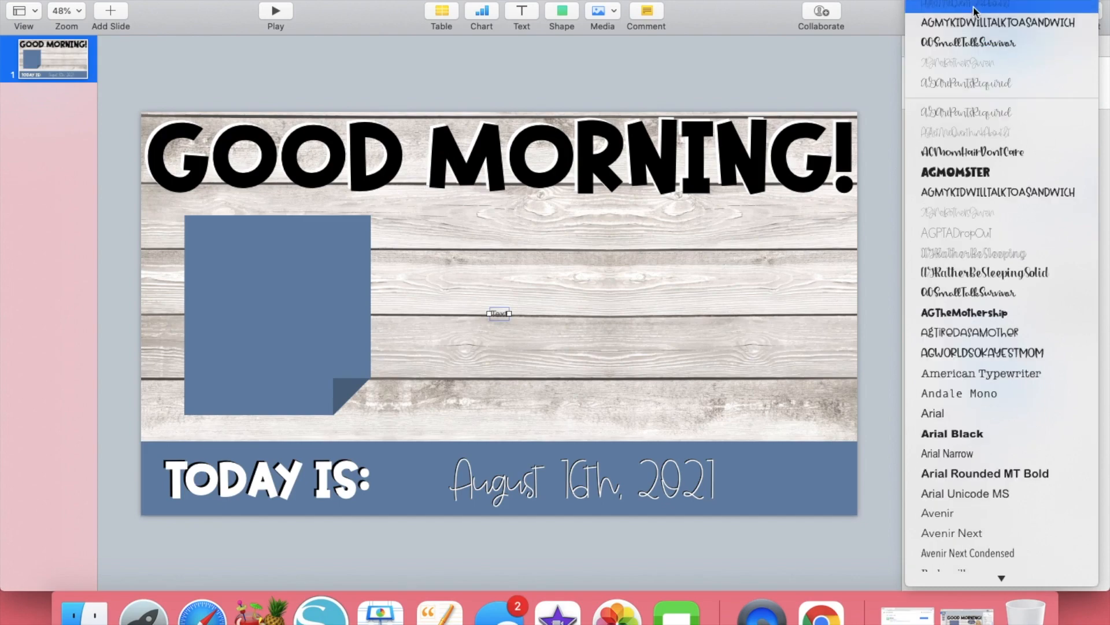
pyautogui.click(973, 42)
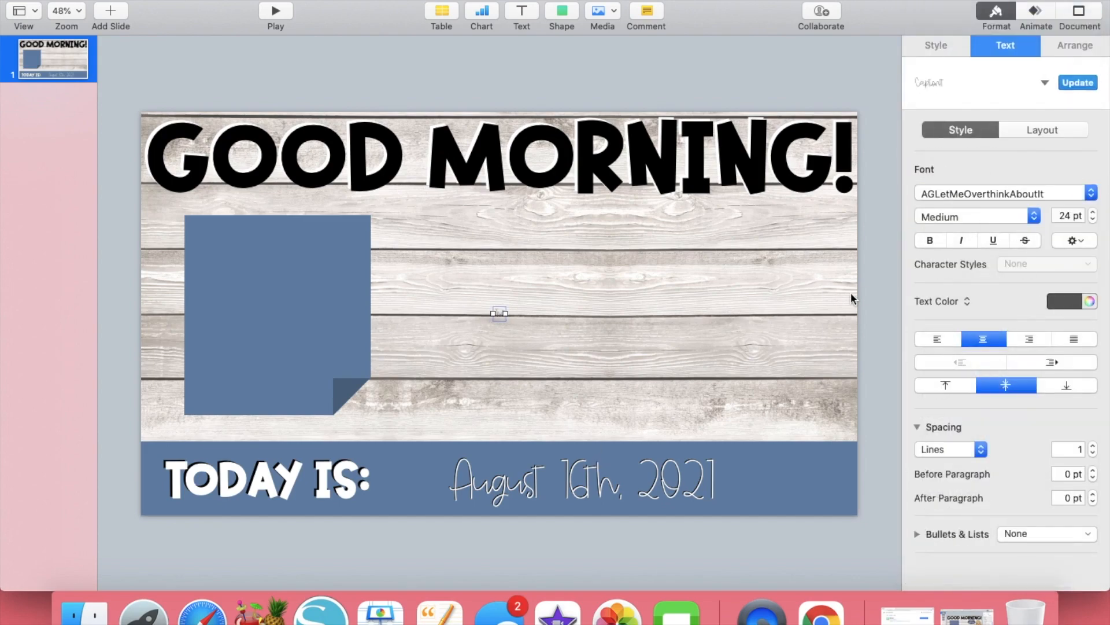
pyautogui.doubleClick(1070, 217)
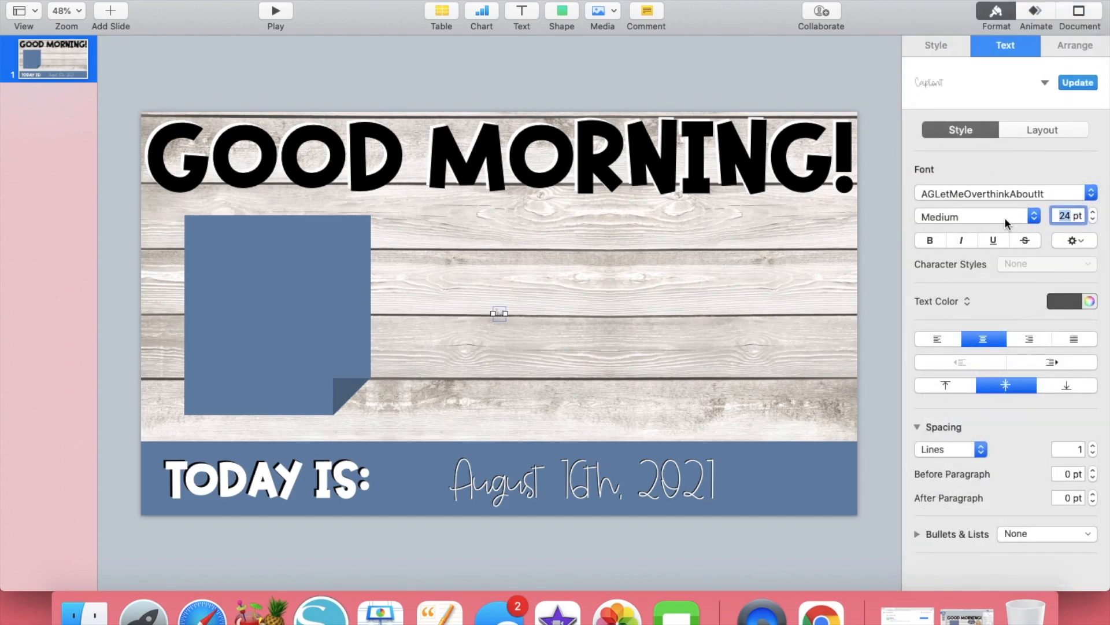
pyautogui.write('100')
pyautogui.press('Return')
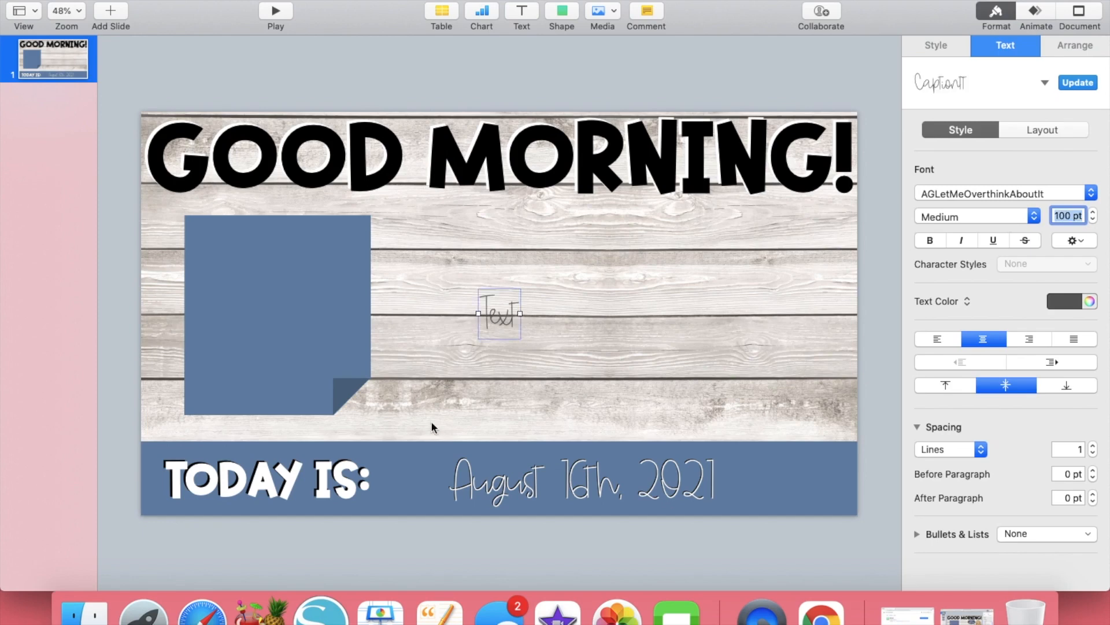
# Enter "To Do:" in the new text box and move it to the top centre of the blue note
pyautogui.click(504, 316)
pyautogui.write('TO DO')
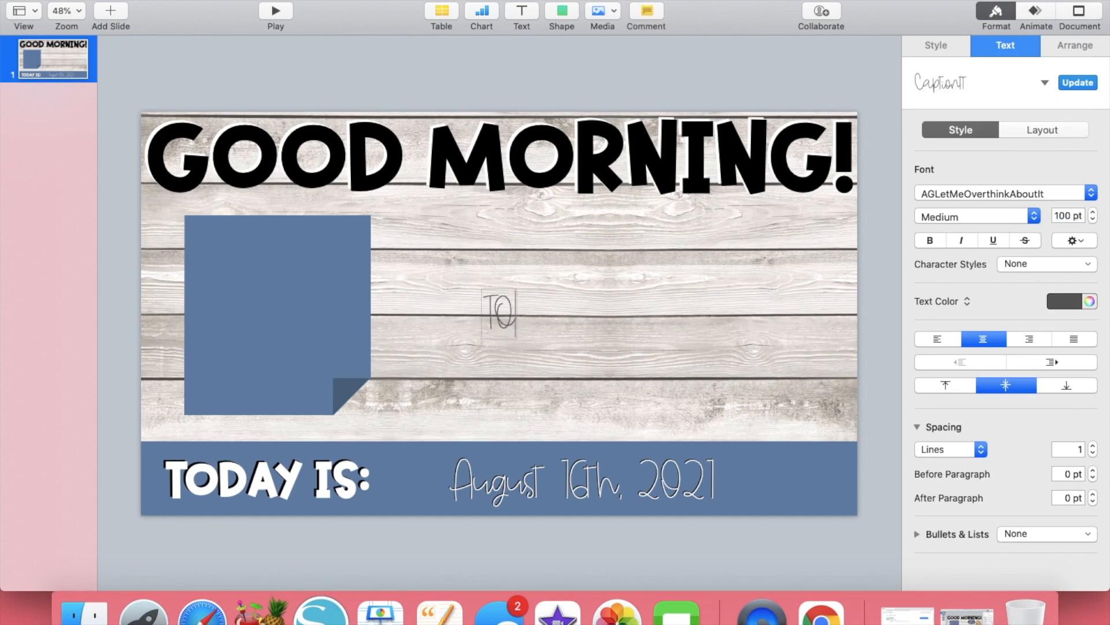
pyautogui.press('BackSpace')
pyautogui.press('BackSpace')
pyautogui.press('BackSpace')
pyautogui.press('BackSpace')
pyautogui.write('o Do:')
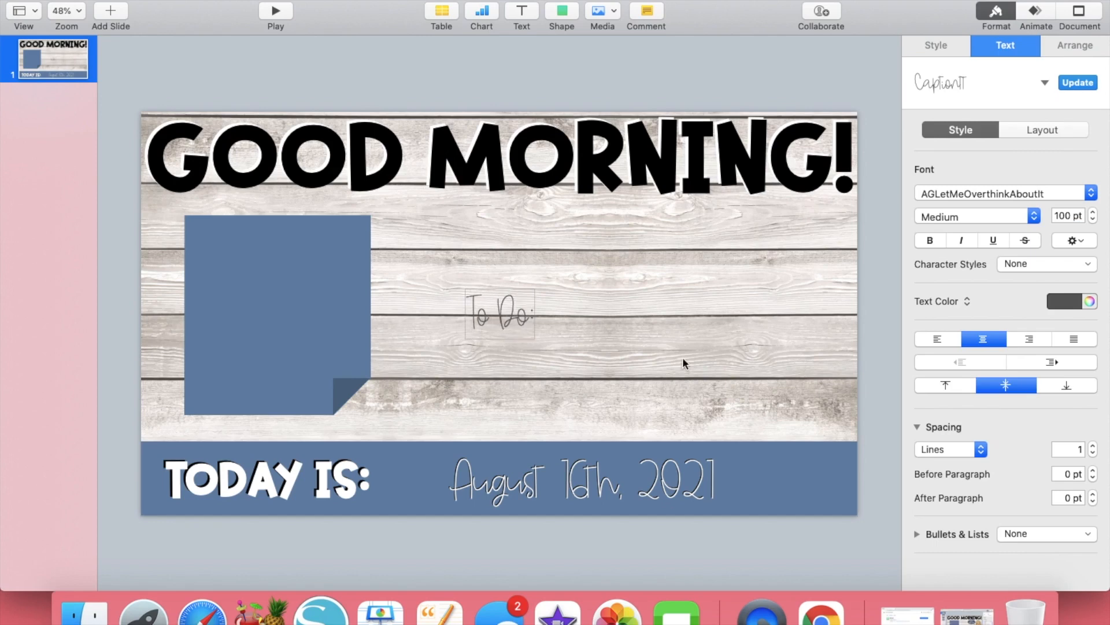
pyautogui.click(536, 374)
pyautogui.moveTo(521, 320); pyautogui.dragTo(304, 255)
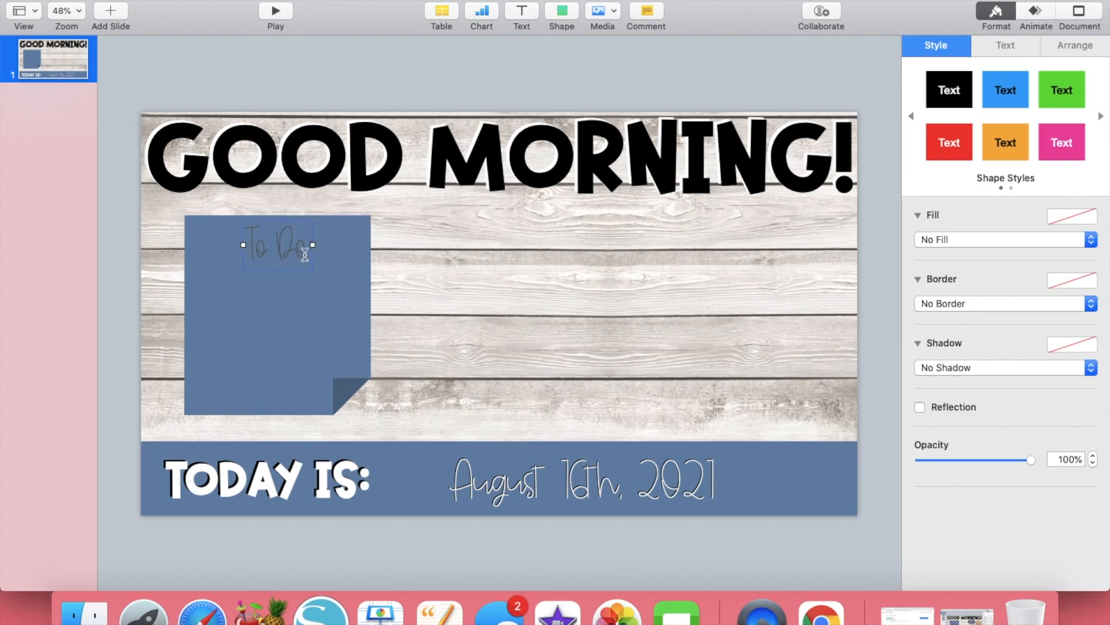
# Try the black shape style on the "To Do:" text and delete that text box
pyautogui.click(305, 255)
pyautogui.click(332, 266)
pyautogui.click(296, 257)
pyautogui.click(946, 95)
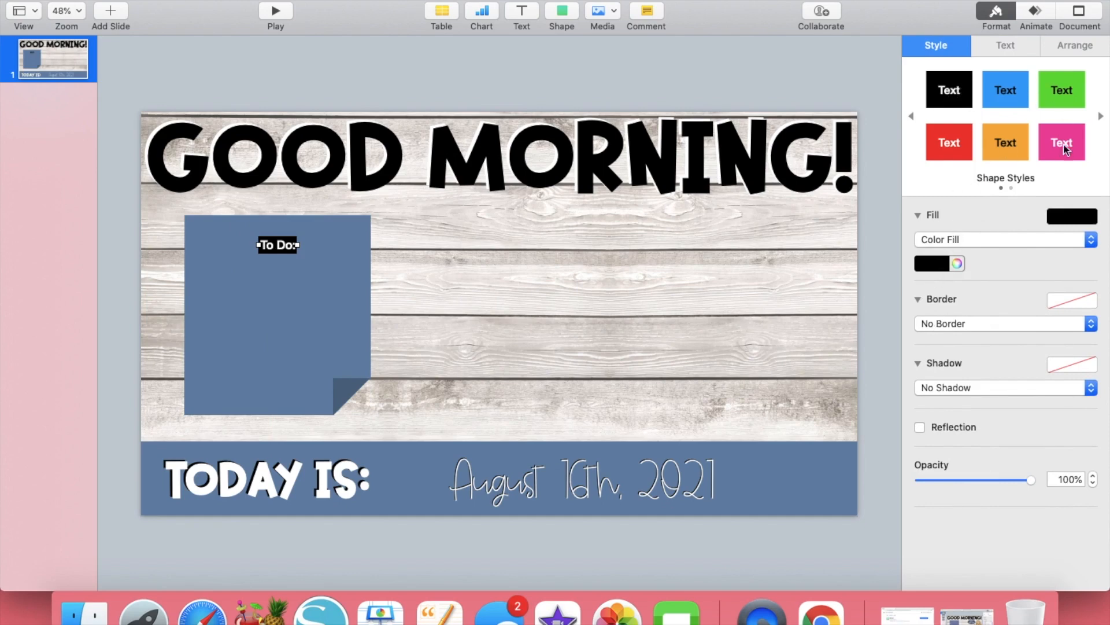
pyautogui.click(1100, 116)
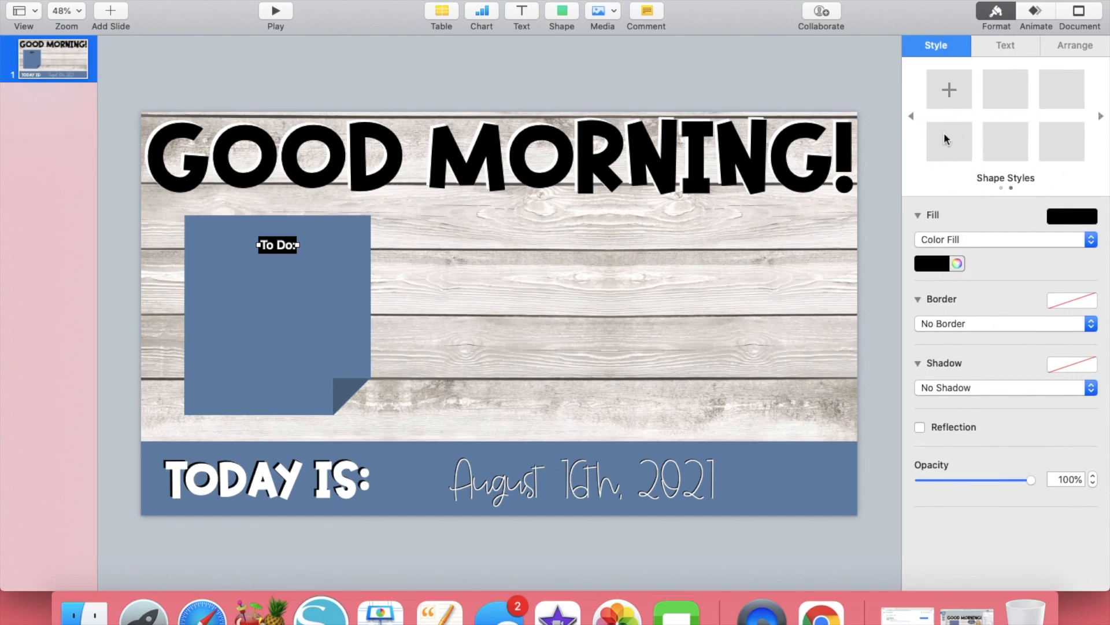
pyautogui.click(911, 116)
pyautogui.click(911, 115)
pyautogui.click(1099, 115)
pyautogui.click(518, 266)
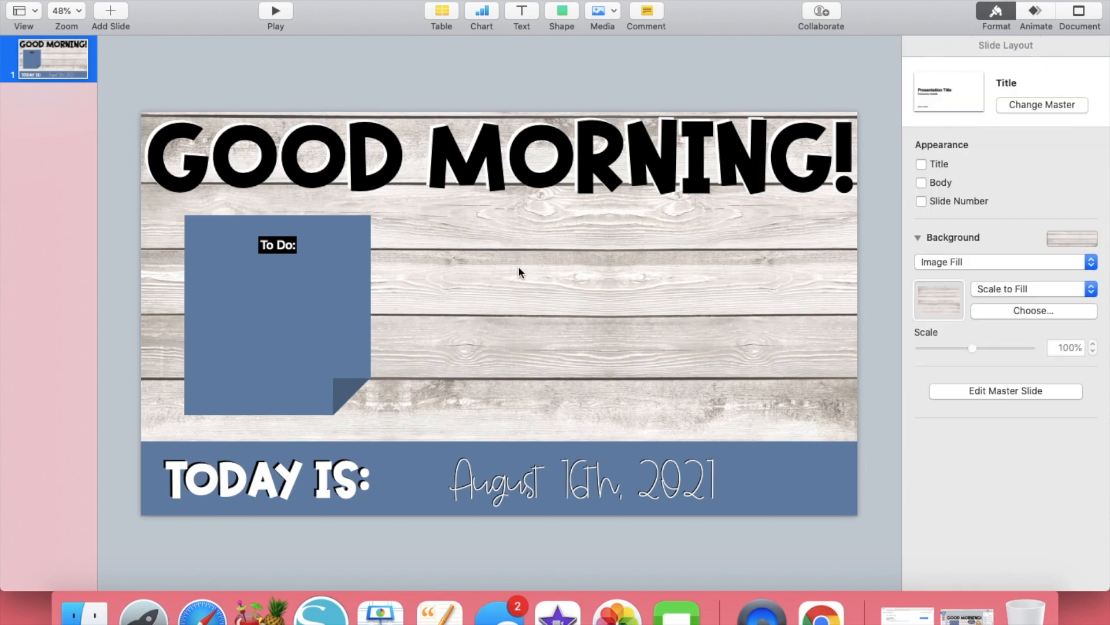
pyautogui.click(277, 248)
pyautogui.press('BackSpace')
# Insert a fresh text box set in AGLetMeOverthinkAboutIt at 100 pt
pyautogui.click(521, 17)
pyautogui.click(1011, 193)
pyautogui.scroll(10, 1006, 191)
pyautogui.click(965, 132)
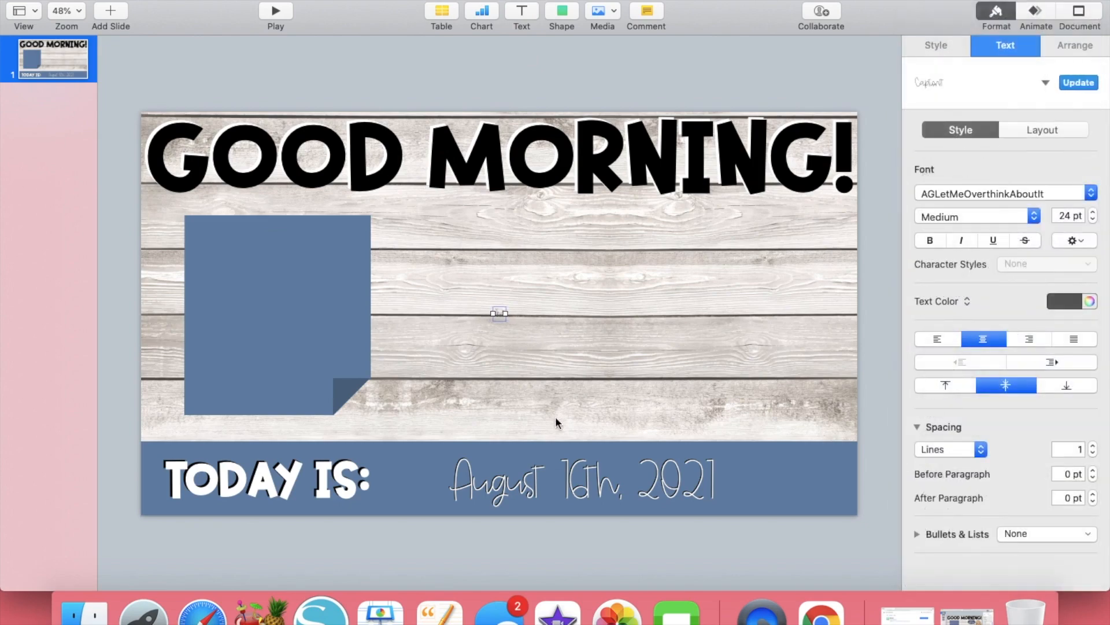
pyautogui.doubleClick(1075, 218)
pyautogui.write('100')
pyautogui.press('Return')
# Replace the placeholder text with "To Do:" and centre it near the note's top edge, at about X 274 pt, Y 291 pt
pyautogui.doubleClick(497, 315)
pyautogui.press('BackSpace')
pyautogui.write('To Do')
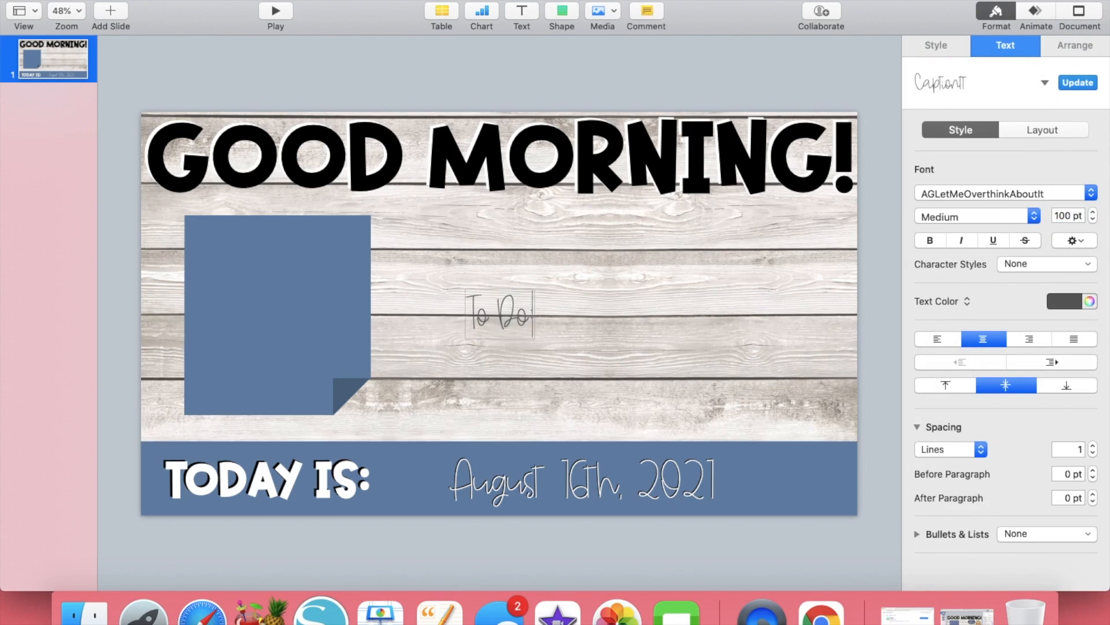
pyautogui.click(544, 352)
pyautogui.moveTo(516, 321); pyautogui.dragTo(292, 257)
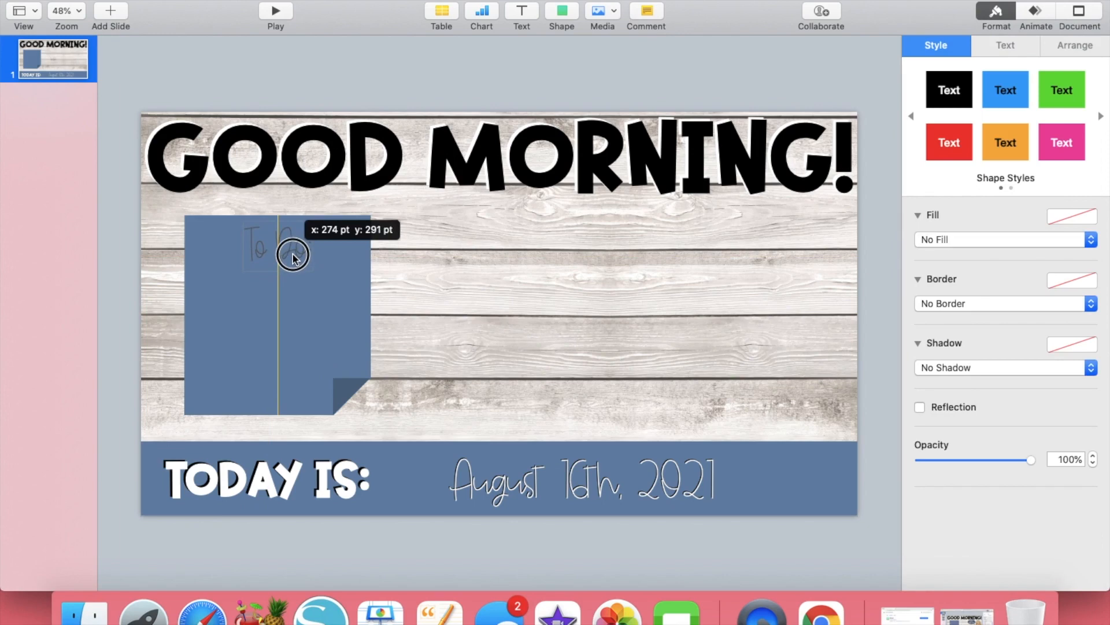
# Colour the "To Do:" heading on the note black
pyautogui.doubleClick(292, 254)
pyautogui.tripleClick(300, 254)
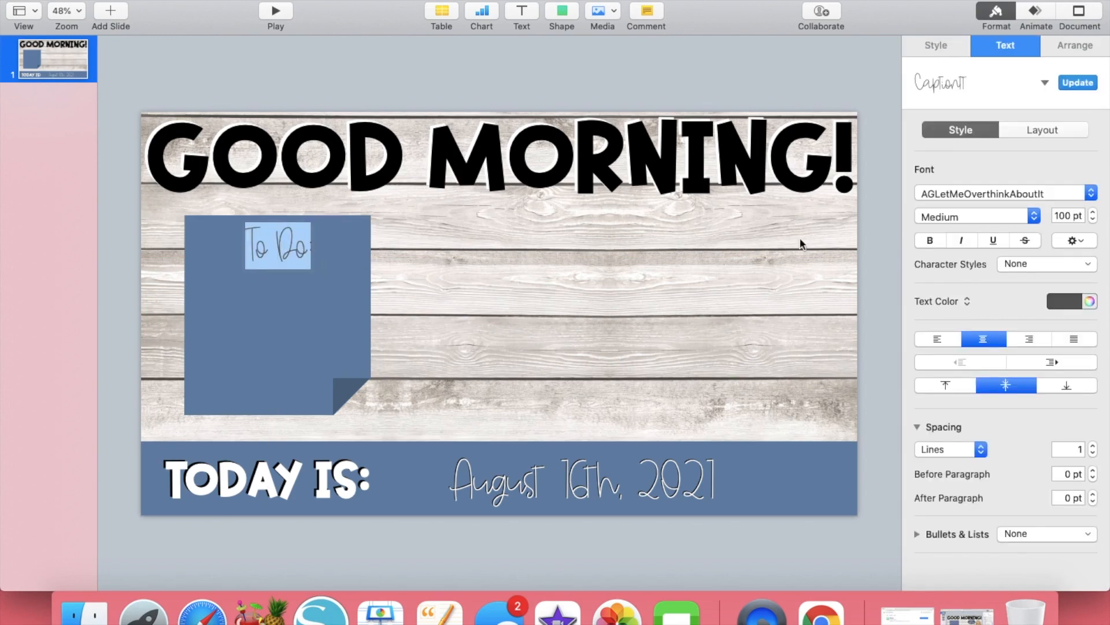
pyautogui.click(1069, 301)
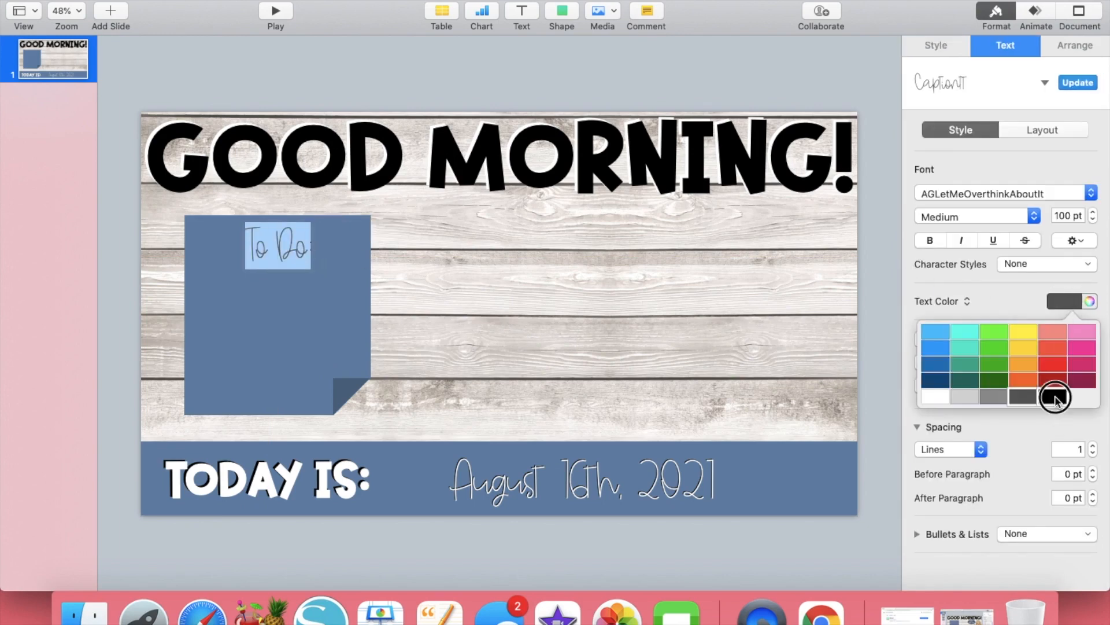
pyautogui.click(1054, 396)
pyautogui.click(568, 324)
# Duplicate the "To Do:" heading, colour the copy white and offset it slightly over the black one as a shadow effect
pyautogui.click(284, 255)
pyautogui.moveTo(284, 253); pyautogui.dragTo(283, 252)
pyautogui.press('super+c')
pyautogui.press('super+v')
pyautogui.click(1073, 300)
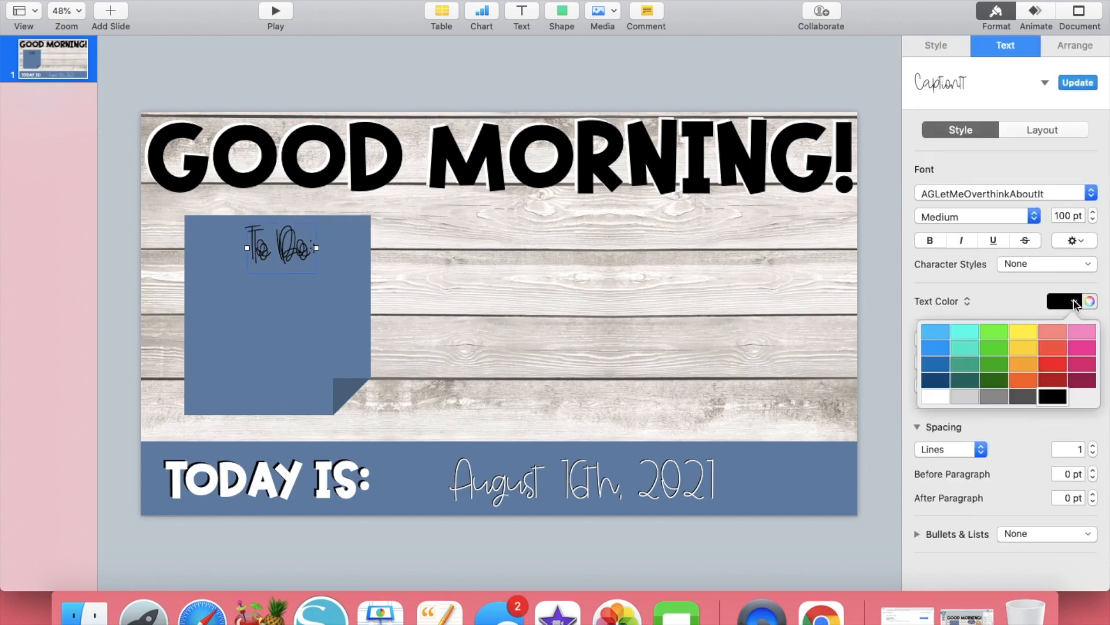
pyautogui.click(940, 396)
pyautogui.click(534, 318)
pyautogui.moveTo(288, 257); pyautogui.dragTo(287, 255)
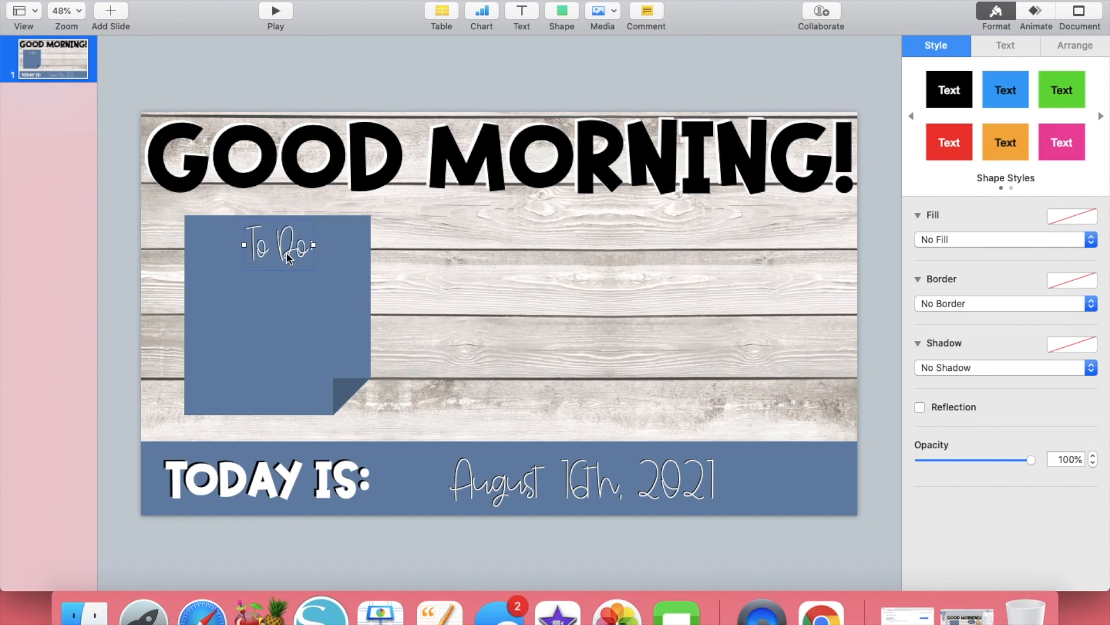
pyautogui.click(418, 295)
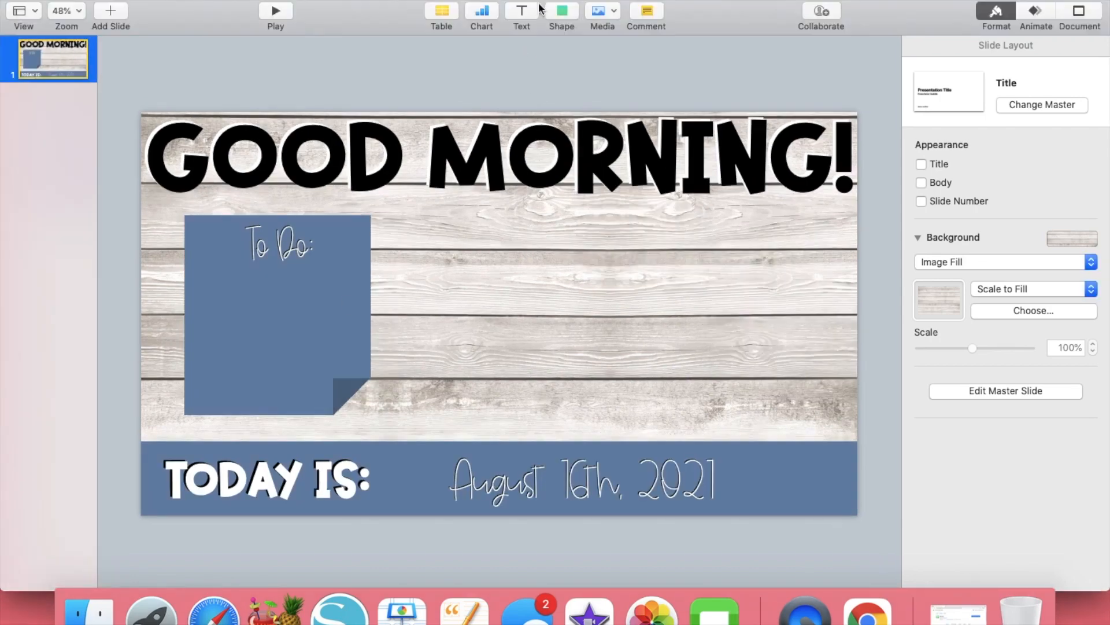
# Insert a circle, shrink it to a small bullet dot and fill it white
pyautogui.click(561, 10)
pyautogui.click(686, 134)
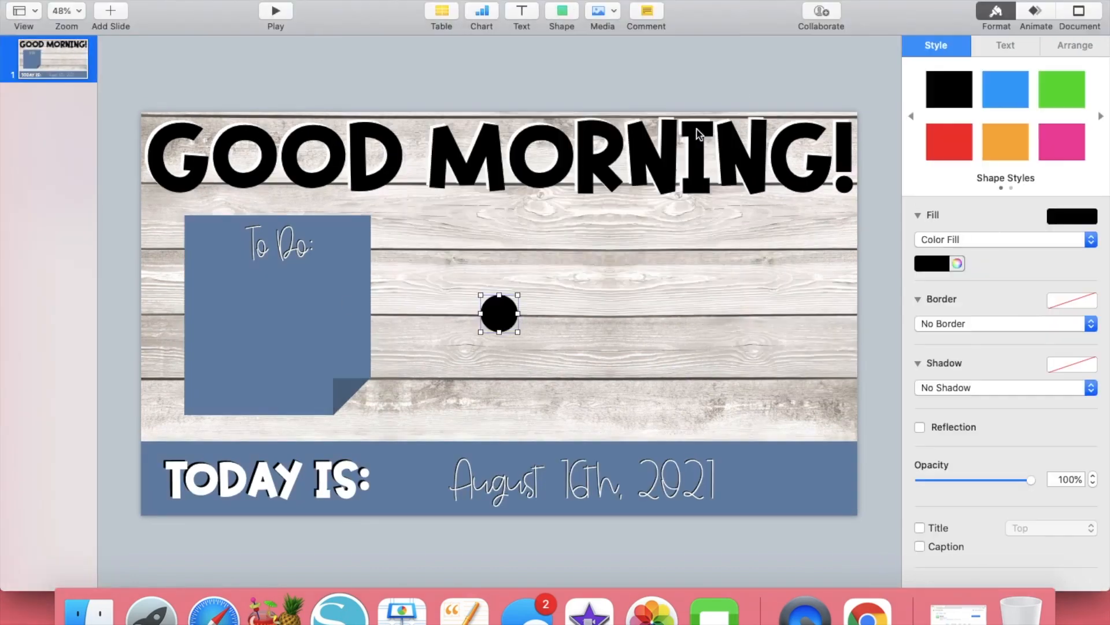
pyautogui.moveTo(519, 332); pyautogui.dragTo(486, 301)
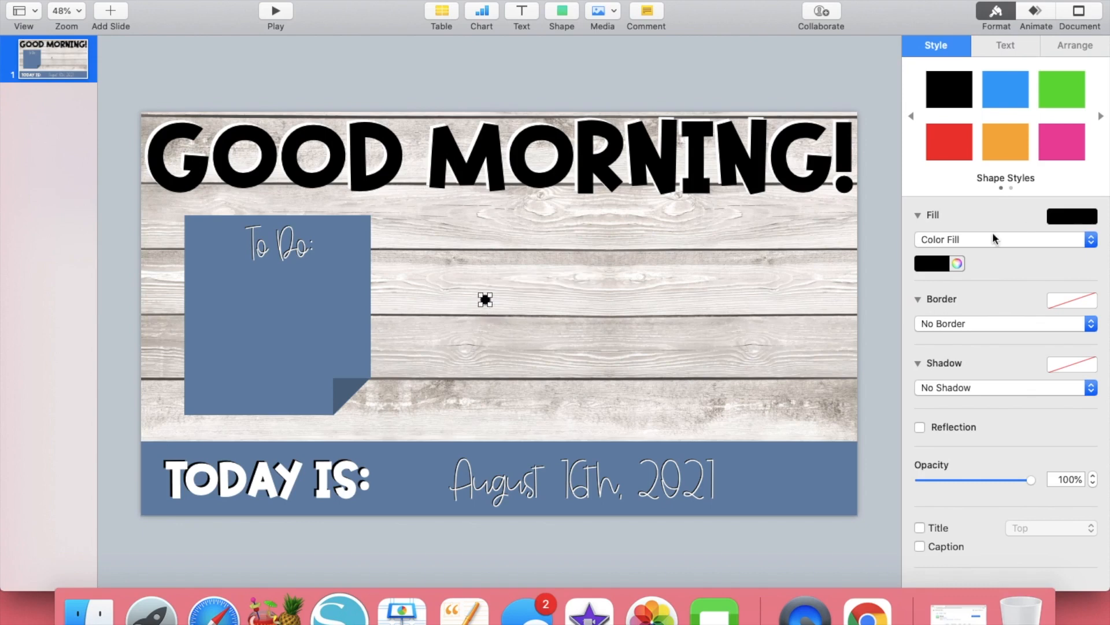
pyautogui.click(948, 264)
pyautogui.click(861, 365)
# Place three evenly spaced white bullet dots down the left side of the blue note
pyautogui.click(487, 334)
pyautogui.moveTo(486, 301); pyautogui.dragTo(203, 332)
pyautogui.moveTo(201, 330); pyautogui.dragTo(204, 382)
pyautogui.click(423, 373)
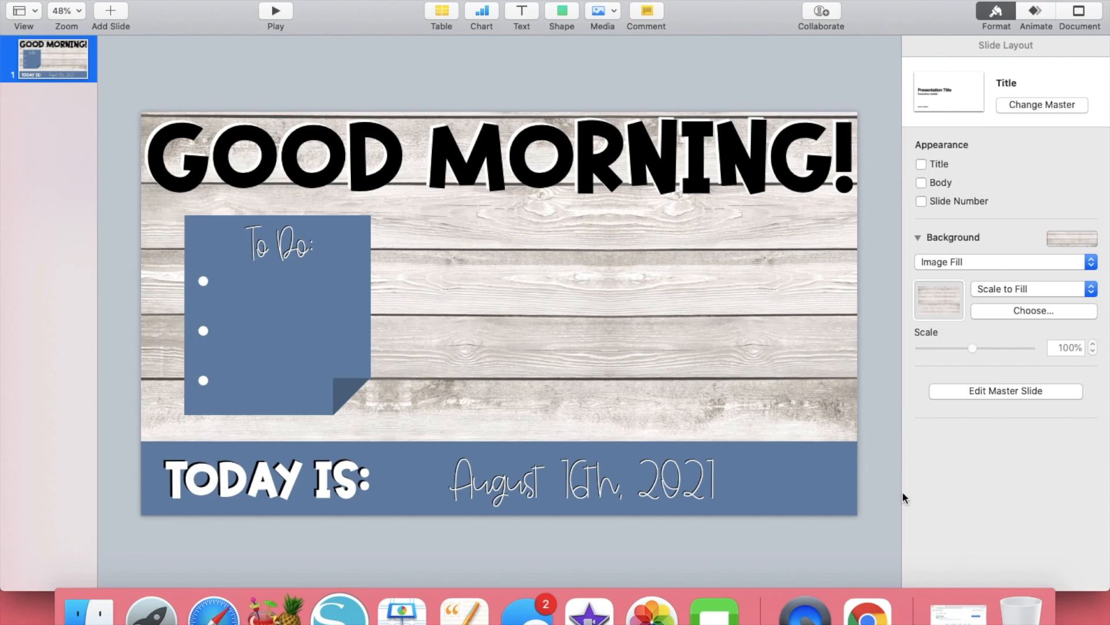
# Switch to Chrome and open the Bitmoji extension's sticker picker
pyautogui.click(958, 609)
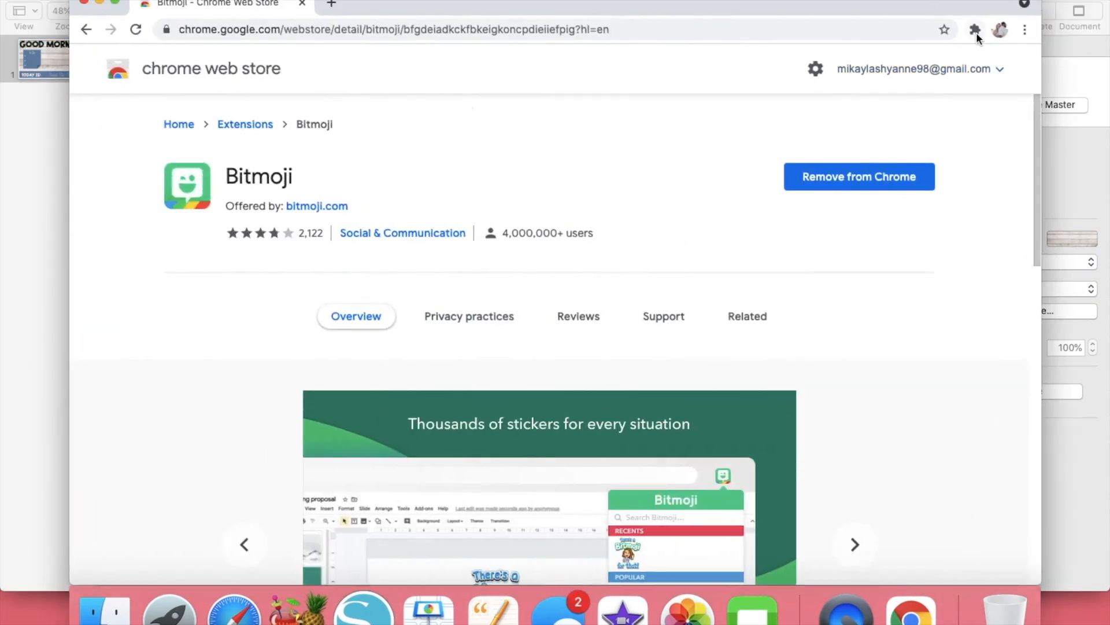
pyautogui.click(977, 31)
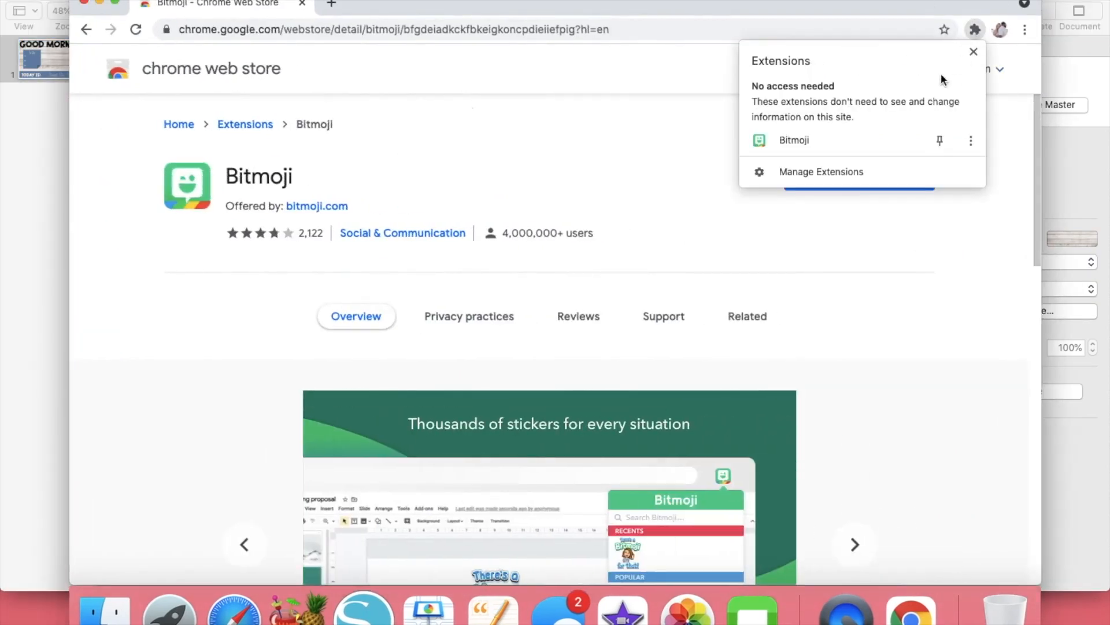
pyautogui.click(784, 139)
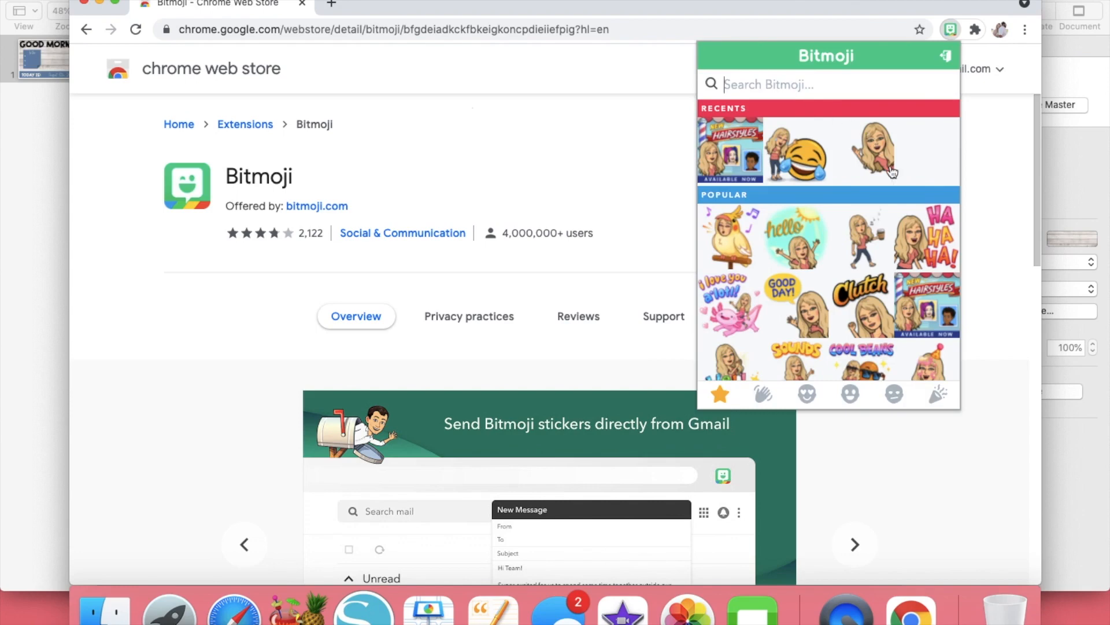
# Search the Bitmoji stickers for "pose" and look through the results
pyautogui.write('pose')
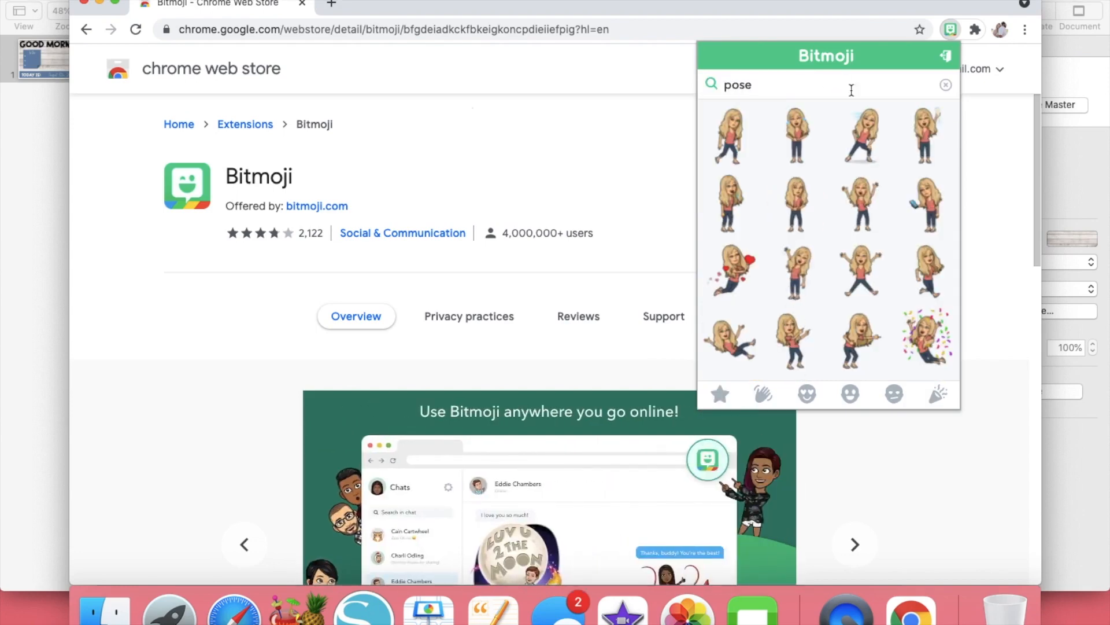
pyautogui.scroll(-9, 883, 229)
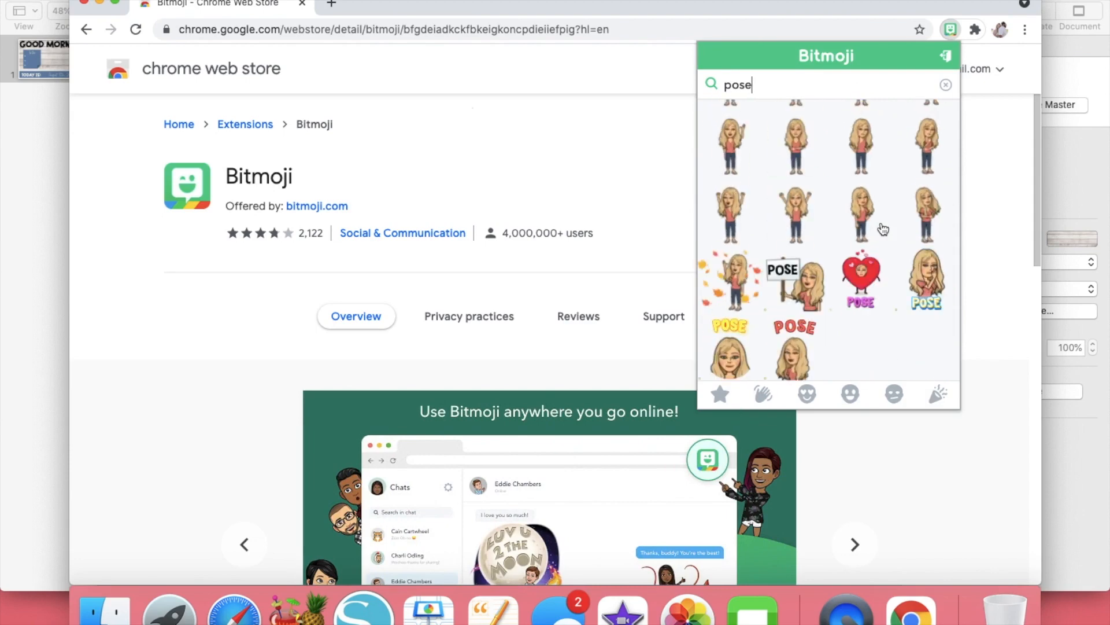
pyautogui.scroll(10, 883, 229)
# Search the Bitmoji stickers for "hello" and look through the results for a greeting sticker
pyautogui.moveTo(761, 84); pyautogui.dragTo(719, 84)
pyautogui.write('h')
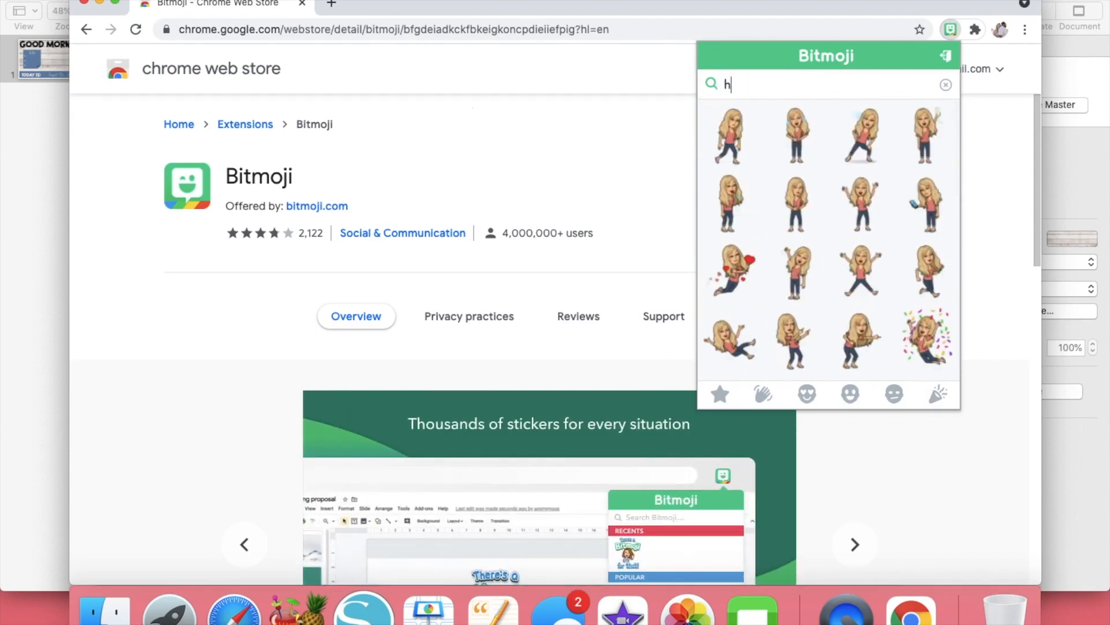
pyautogui.write('ello')
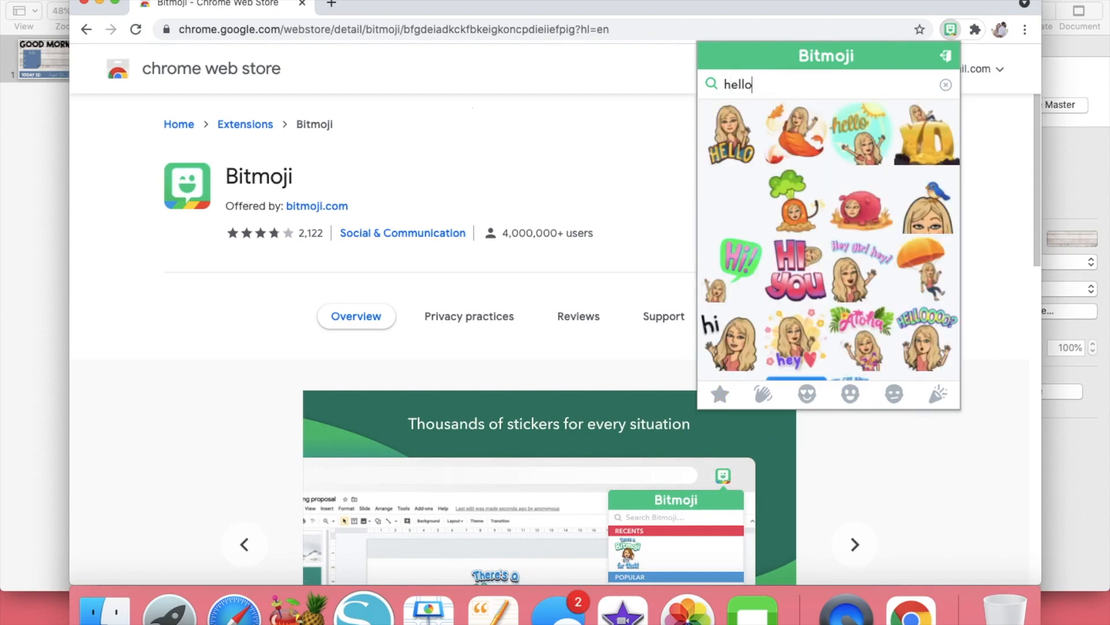
pyautogui.scroll(-5, 824, 272)
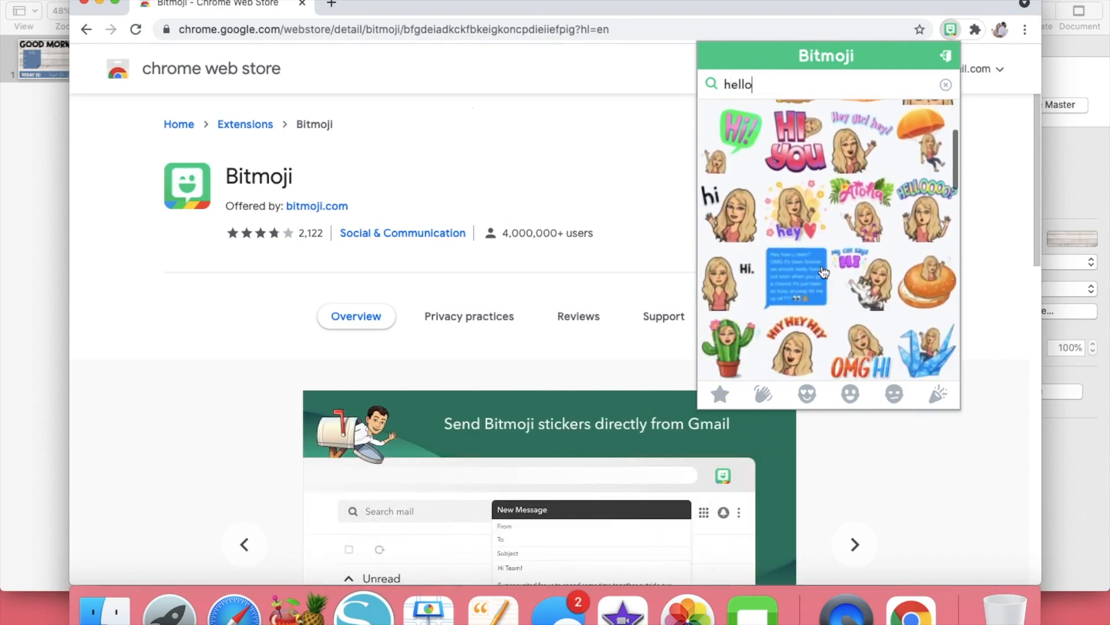
# Look further through the "hello" Bitmoji stickers and copy the image of the avatar leaning in and waving, without any wording
pyautogui.scroll(-2, 824, 272)
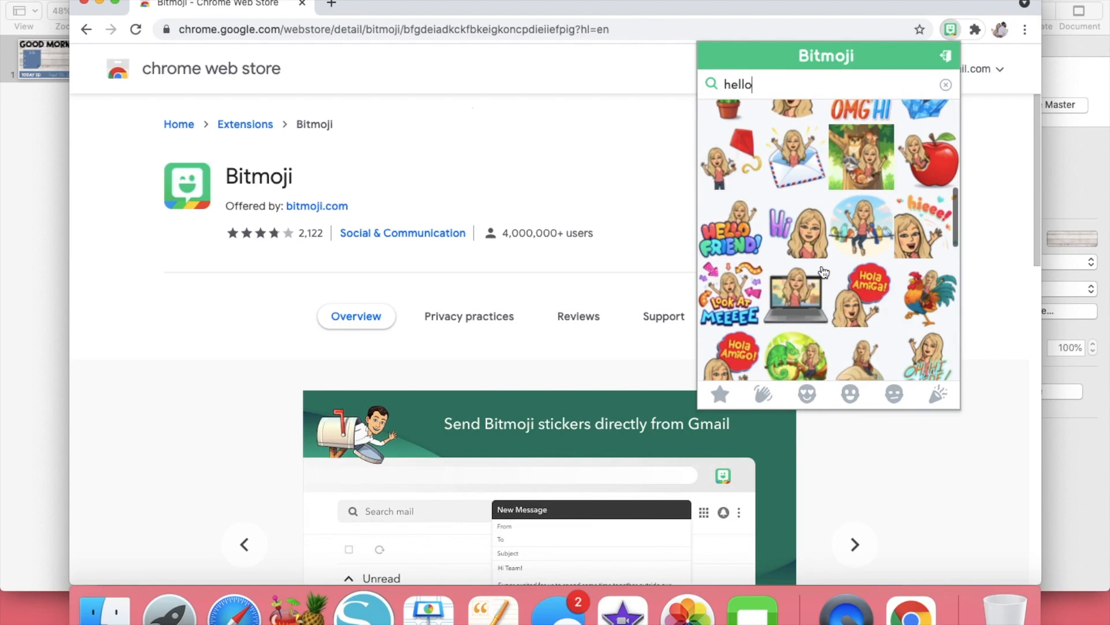
pyautogui.scroll(-3, 824, 271)
pyautogui.scroll(-5, 824, 271)
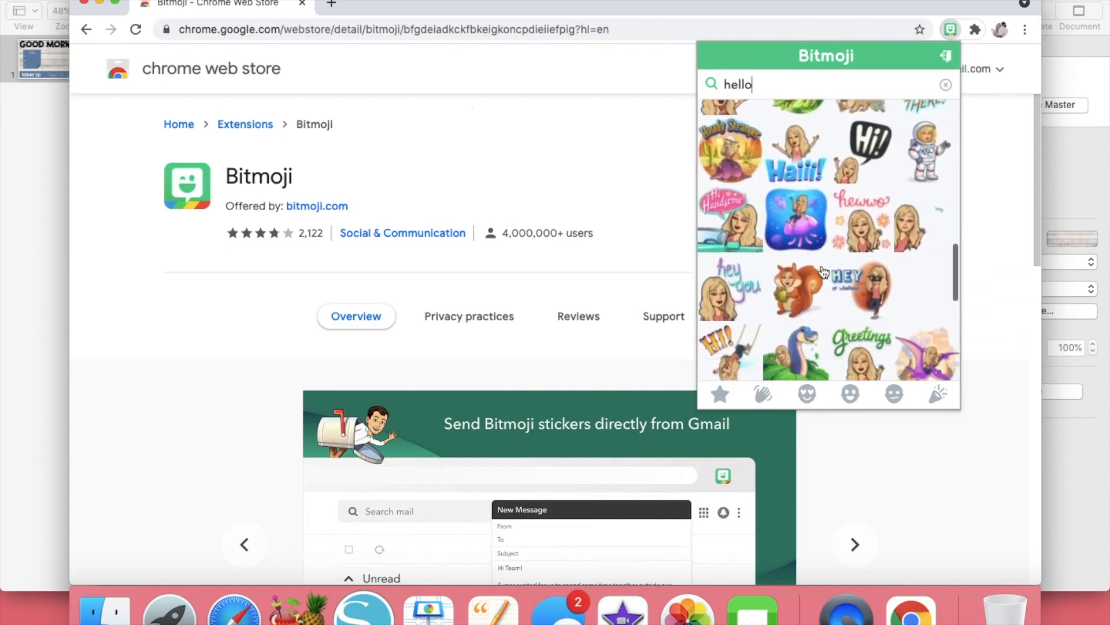
pyautogui.scroll(-5, 824, 271)
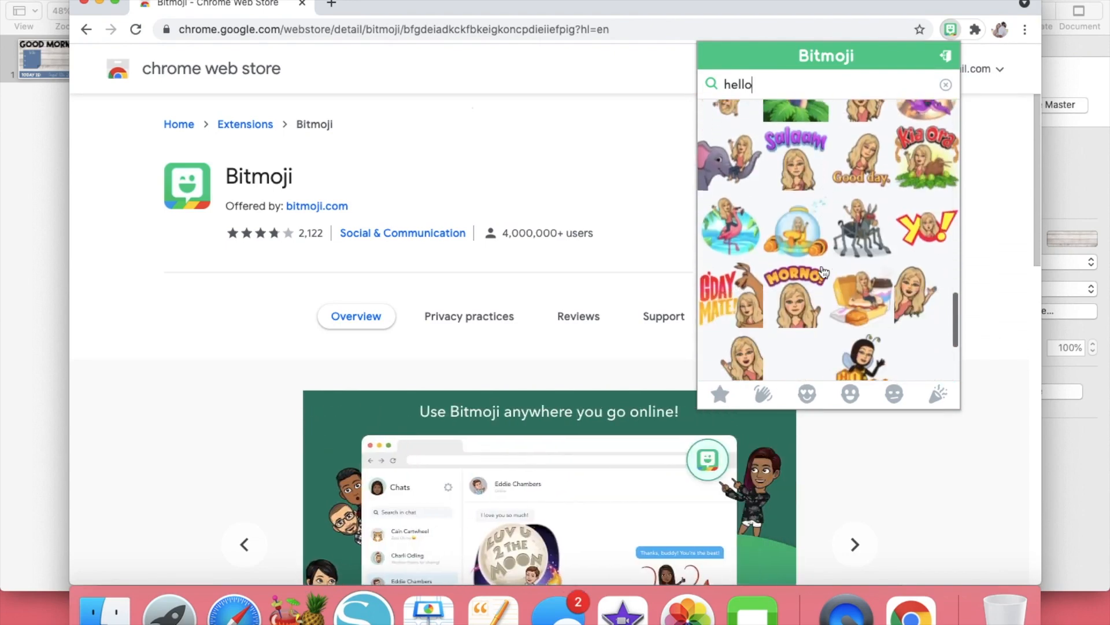
pyautogui.scroll(-1, 824, 271)
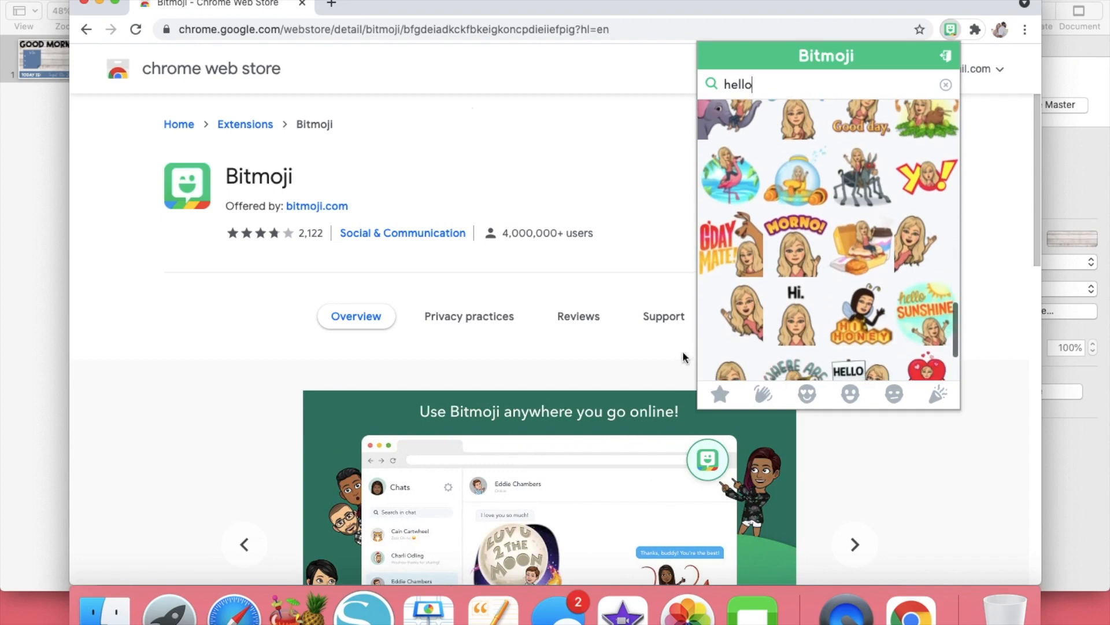
pyautogui.click(728, 314)
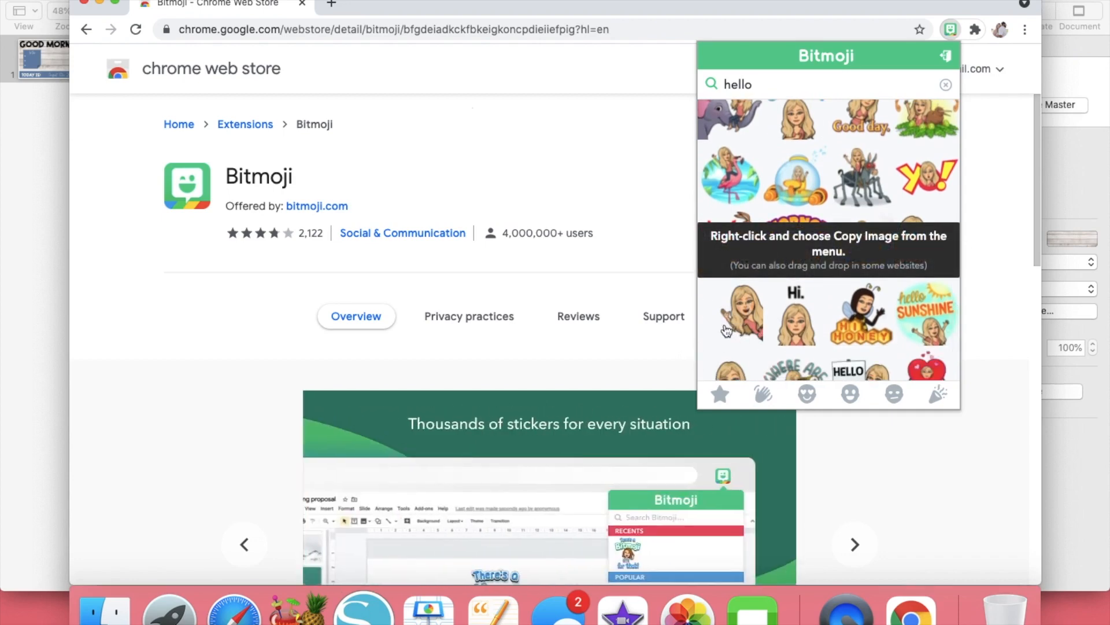
pyautogui.rightClick(742, 318)
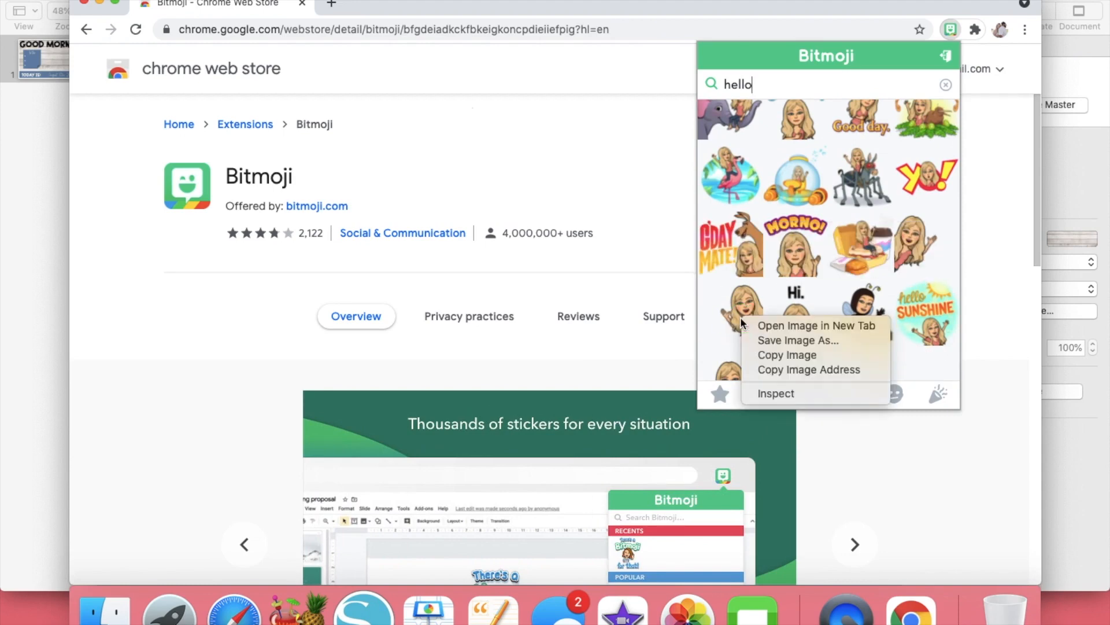
pyautogui.click(768, 358)
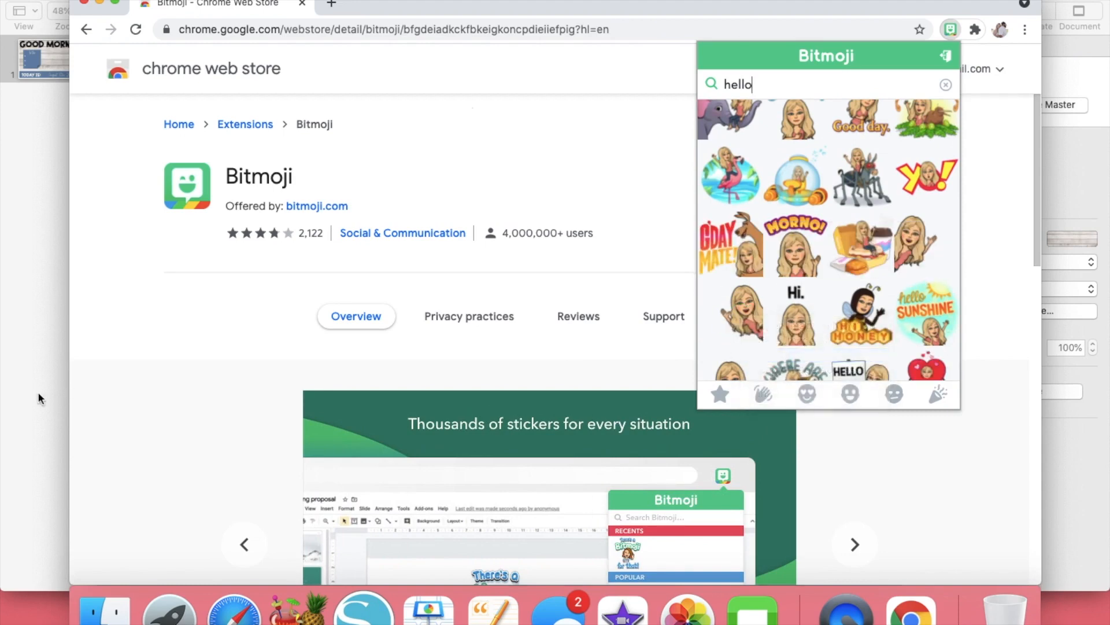
# Switch to Keynote, paste the waving sticker on the slide, enlarge it and set it against the right edge above the date band
pyautogui.click(37, 391)
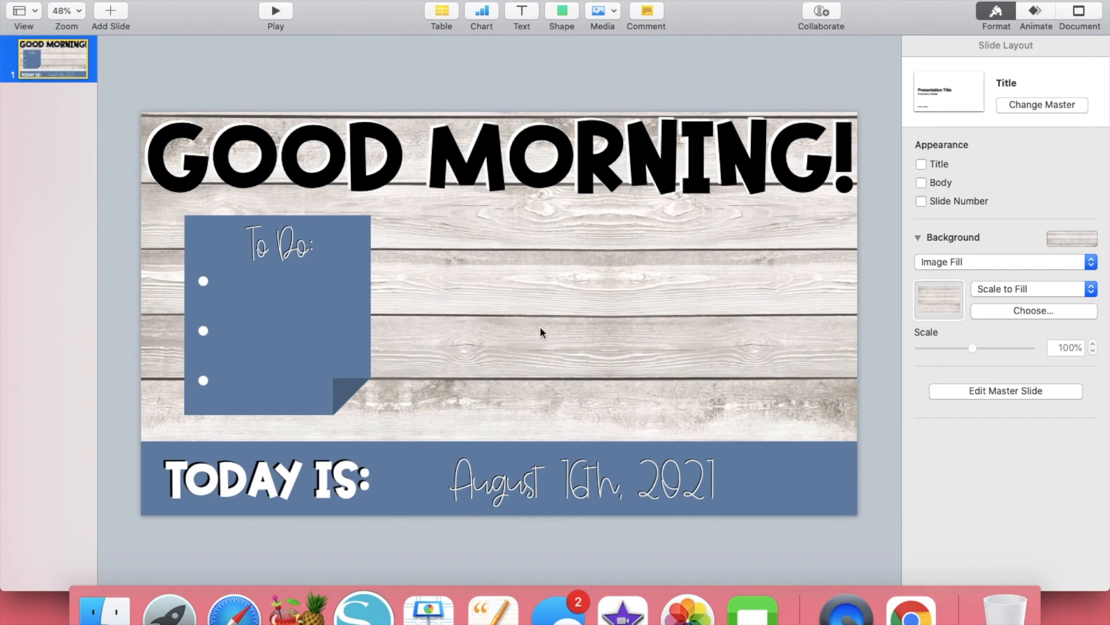
pyautogui.rightClick(612, 278)
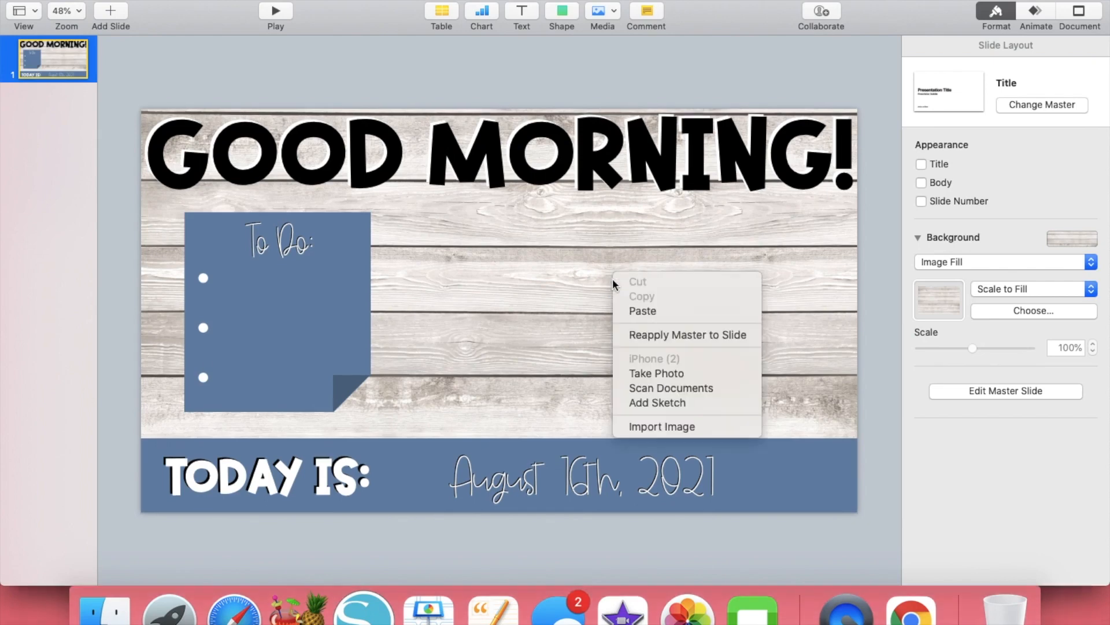
pyautogui.click(637, 313)
pyautogui.moveTo(509, 312); pyautogui.dragTo(840, 376)
pyautogui.moveTo(716, 299); pyautogui.dragTo(600, 225)
pyautogui.moveTo(797, 334); pyautogui.dragTo(797, 331)
pyautogui.moveTo(624, 209); pyautogui.dragTo(616, 205)
pyautogui.click(888, 306)
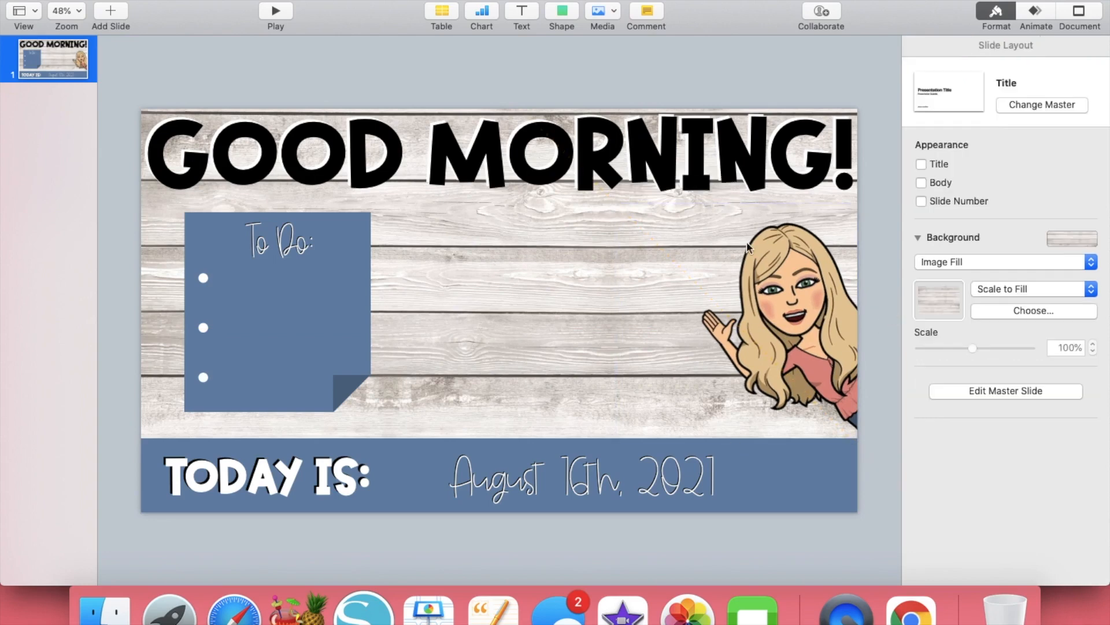
# Insert an oval speech bubble shape and enlarge it to about 328 by 192 pt
pyautogui.click(563, 13)
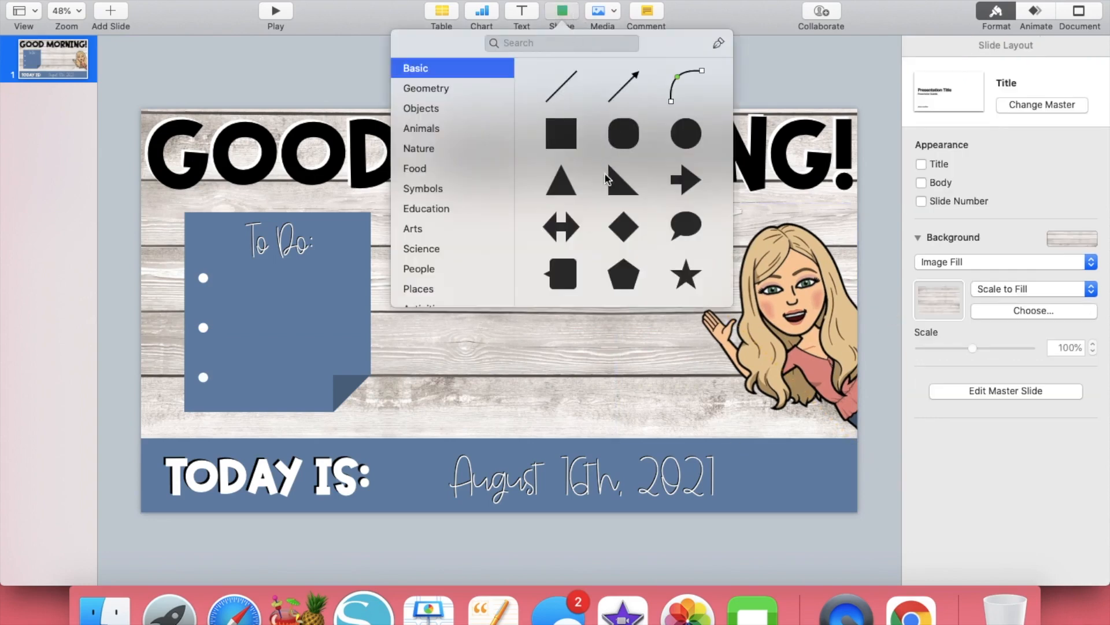
pyautogui.click(683, 218)
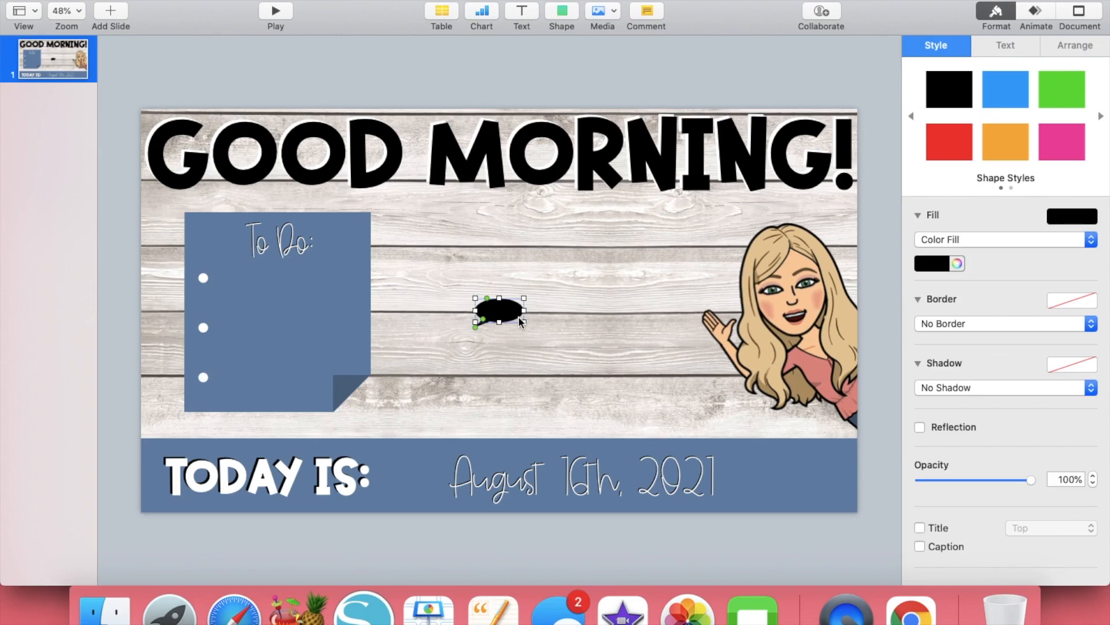
pyautogui.moveTo(525, 322); pyautogui.dragTo(599, 371)
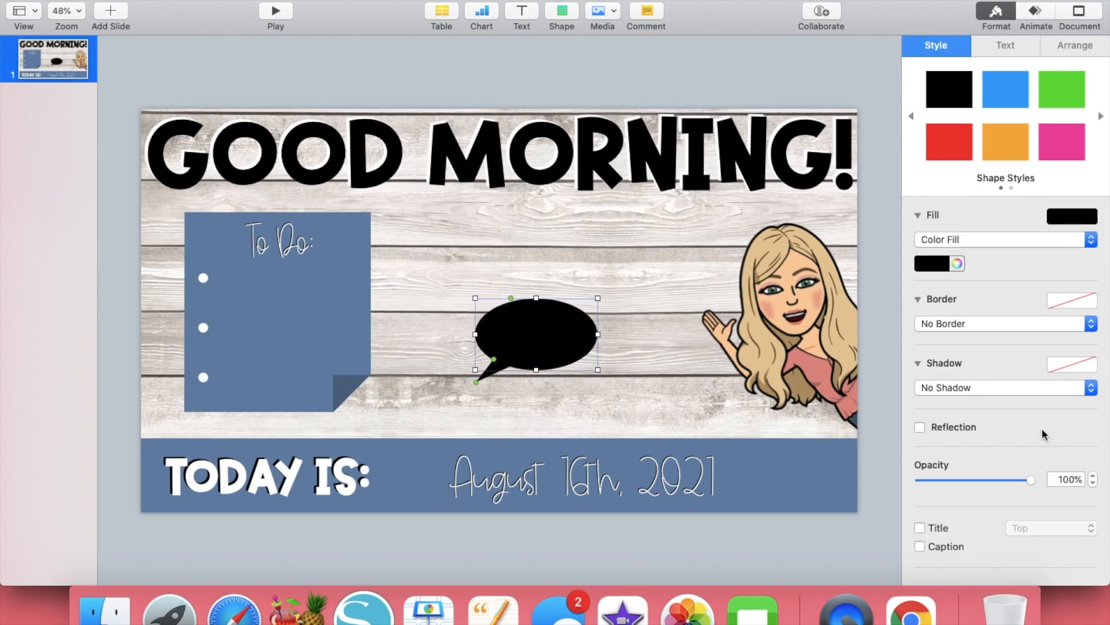
# Flip the speech bubble horizontally, enlarge it to about 478 by 257 pt and place it beside the Bitmoji's head, tail toward the face
pyautogui.click(1076, 46)
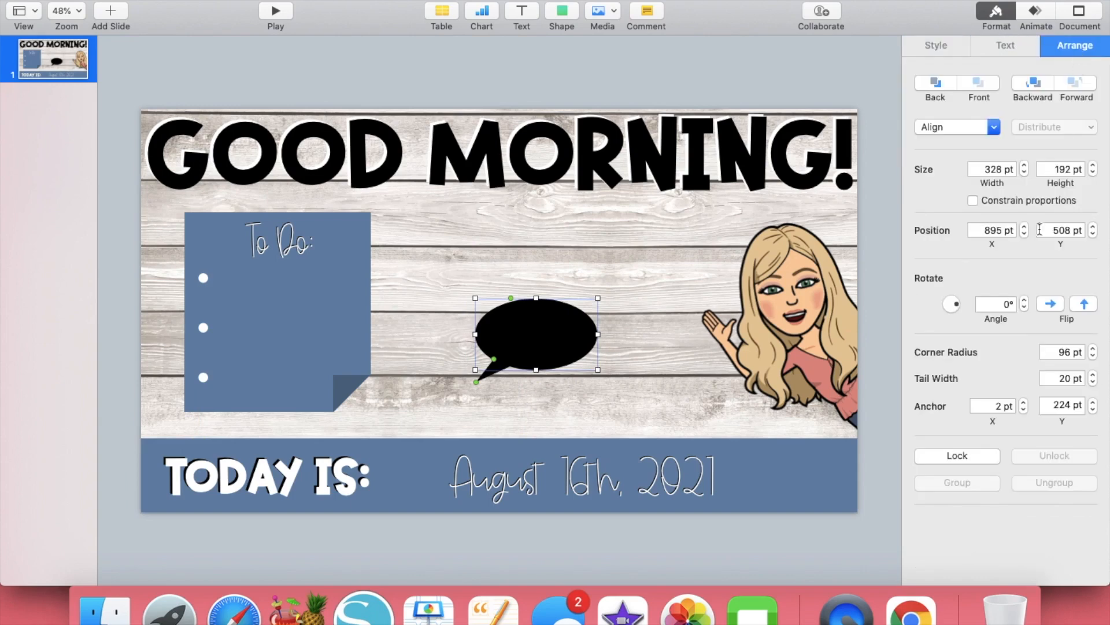
pyautogui.click(1051, 304)
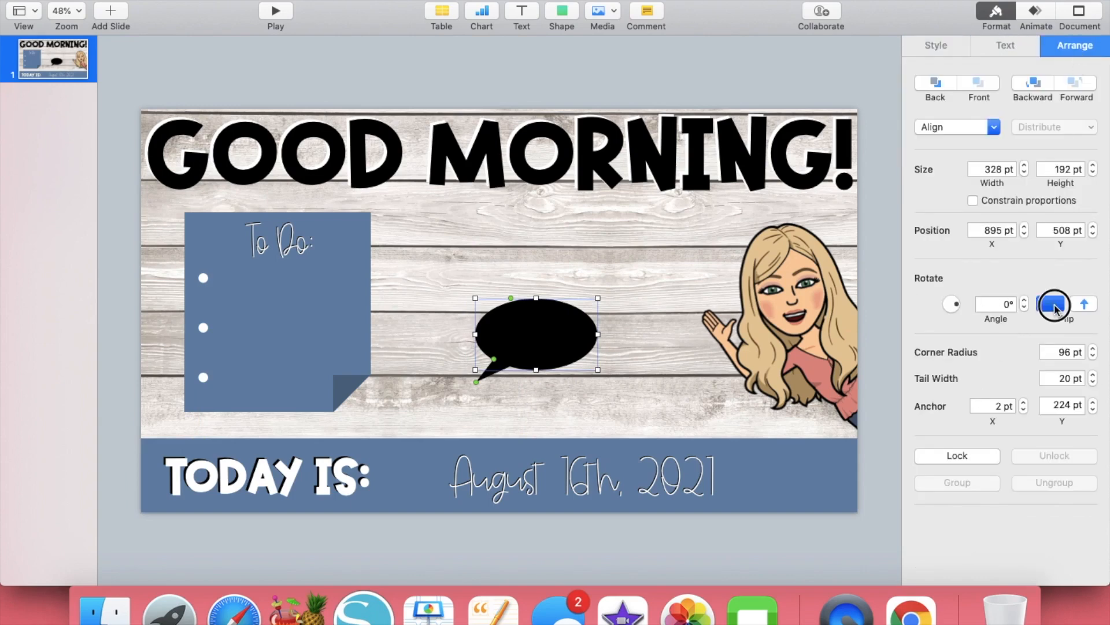
pyautogui.moveTo(533, 344); pyautogui.dragTo(663, 262)
pyautogui.moveTo(601, 218); pyautogui.dragTo(548, 192)
pyautogui.click(628, 267)
pyautogui.moveTo(628, 267); pyautogui.dragTo(637, 272)
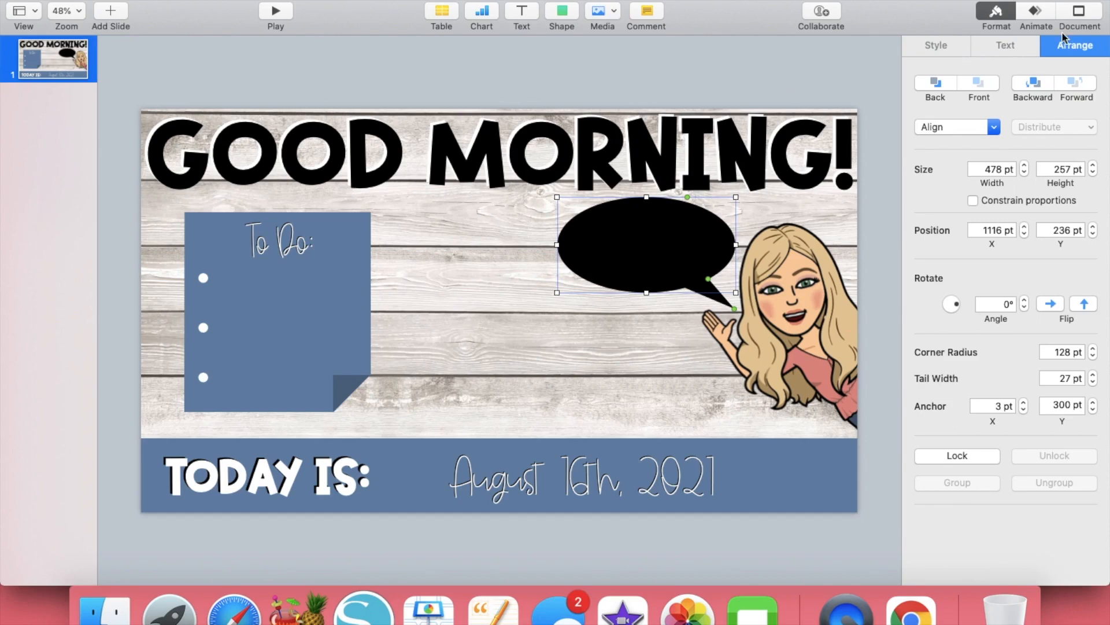
# Fill the speech bubble with the dark blue sampled from the note's folded corner
pyautogui.click(953, 44)
pyautogui.click(1004, 42)
pyautogui.click(953, 45)
pyautogui.click(958, 265)
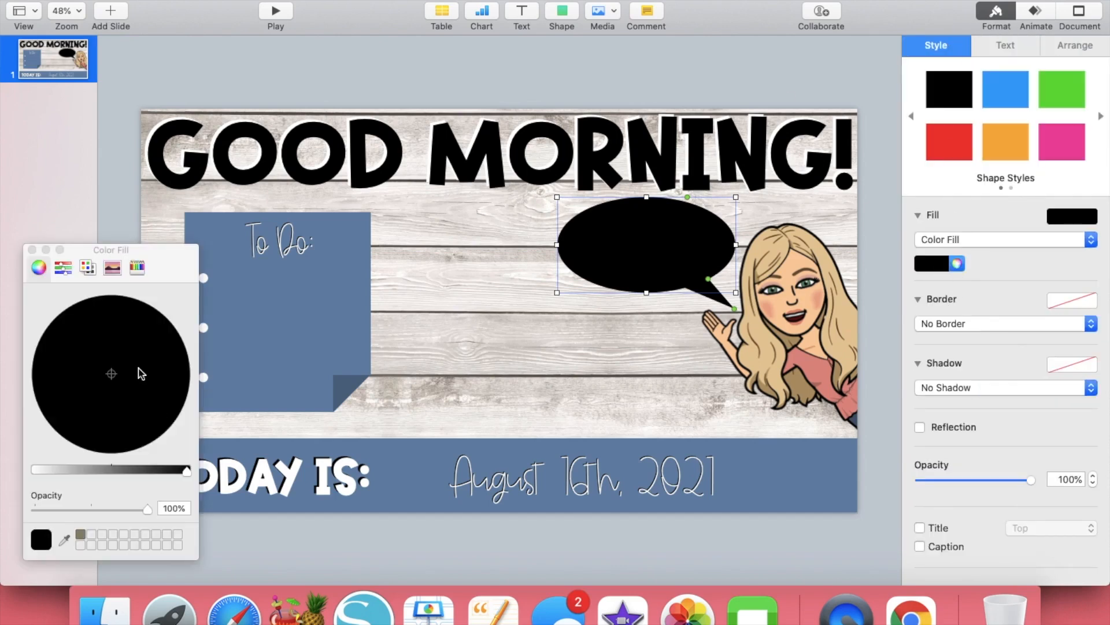
pyautogui.click(65, 540)
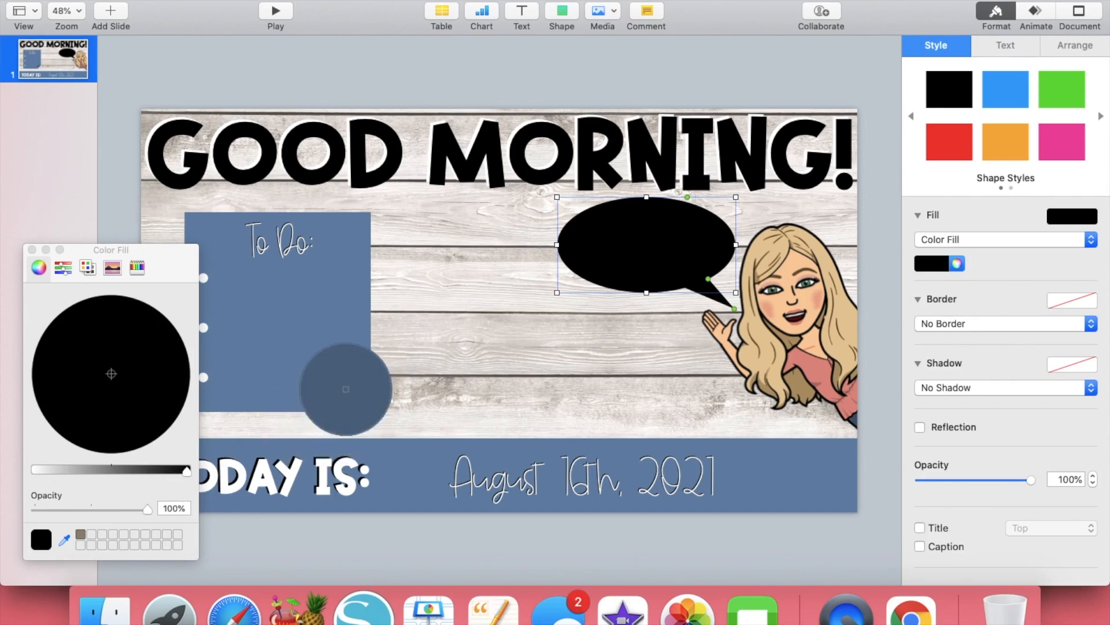
pyautogui.click(347, 386)
pyautogui.click(32, 250)
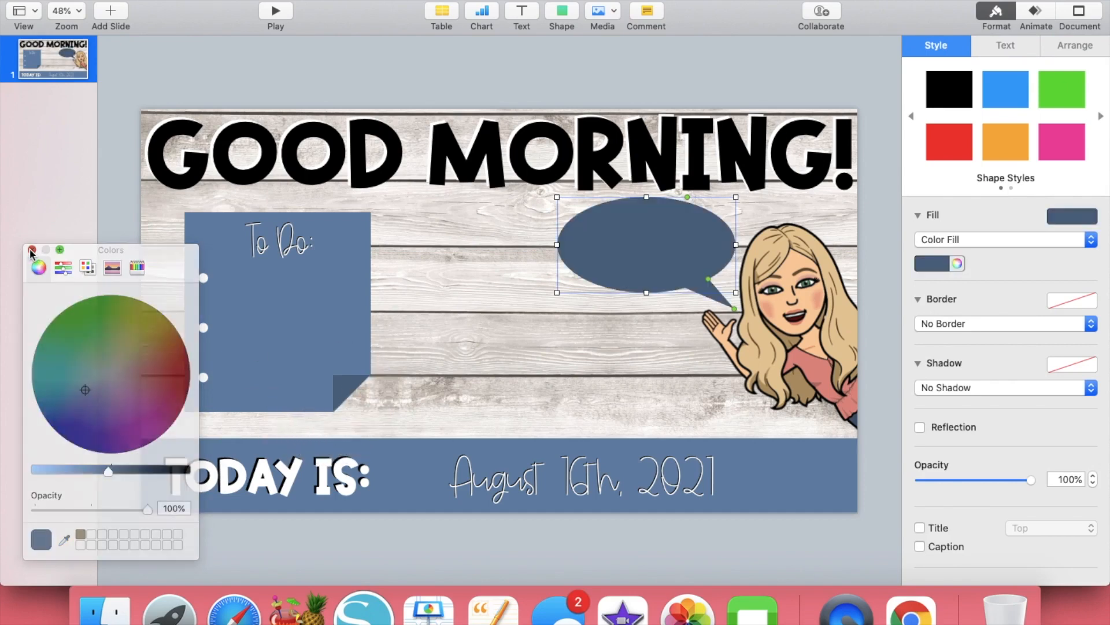
pyautogui.click(625, 68)
# Add a text box with 75 pt white text and place it on the speech bubble
pyautogui.click(521, 12)
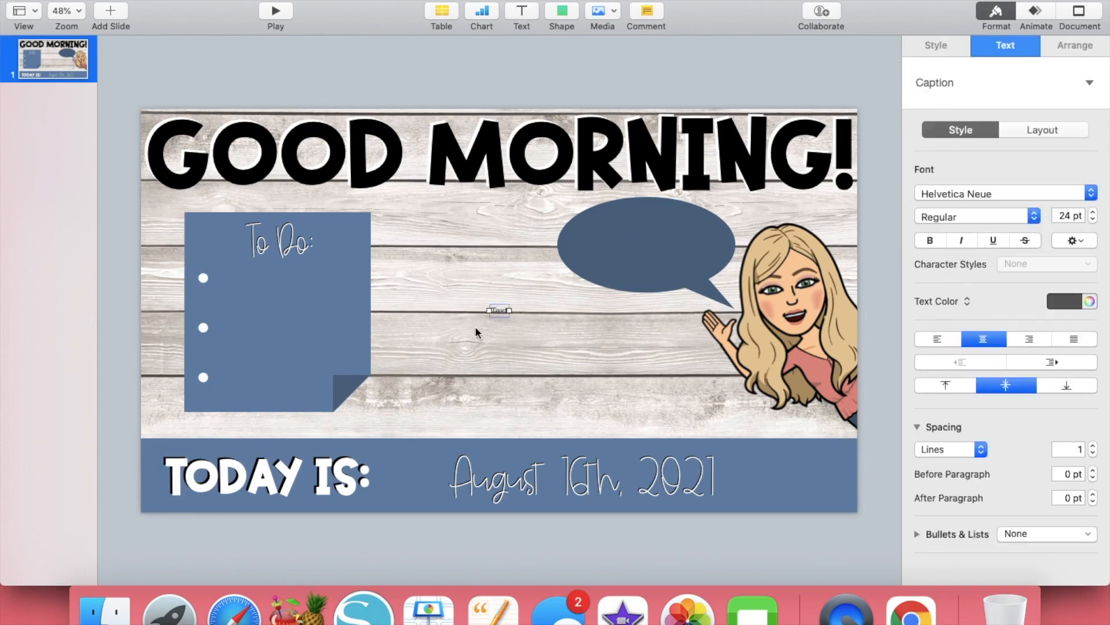
pyautogui.doubleClick(1064, 215)
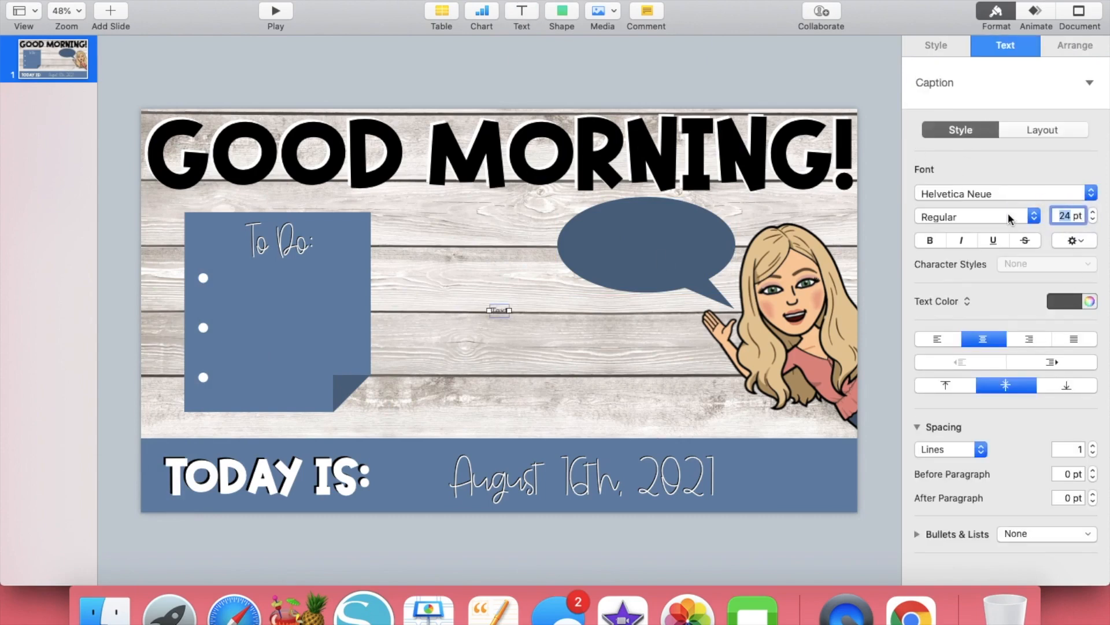
pyautogui.write('75')
pyautogui.press('Return')
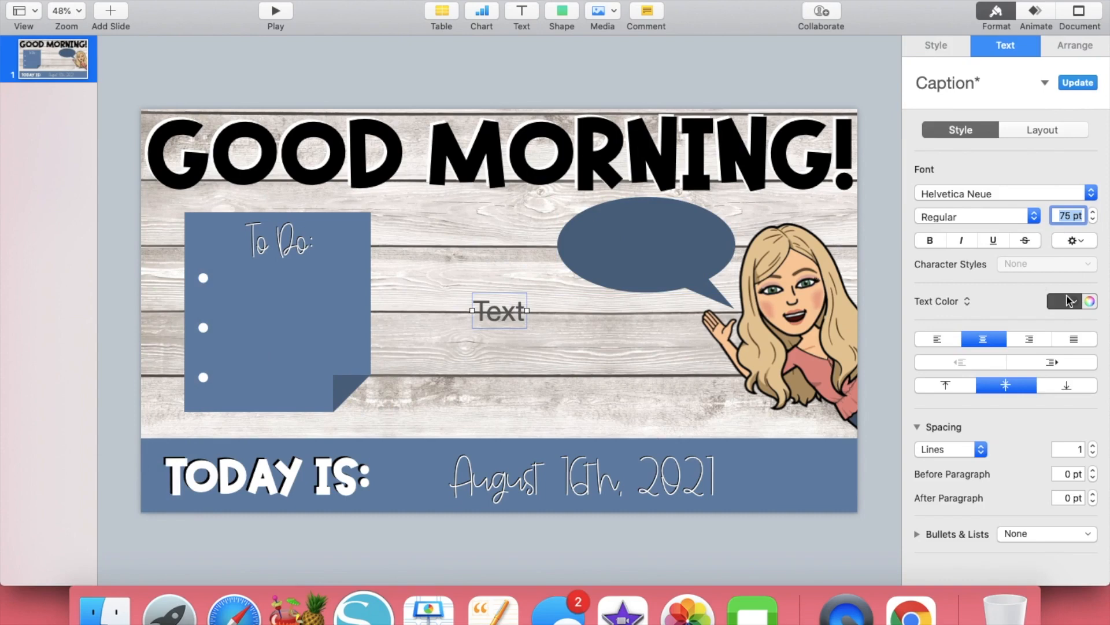
pyautogui.click(1065, 300)
pyautogui.click(935, 397)
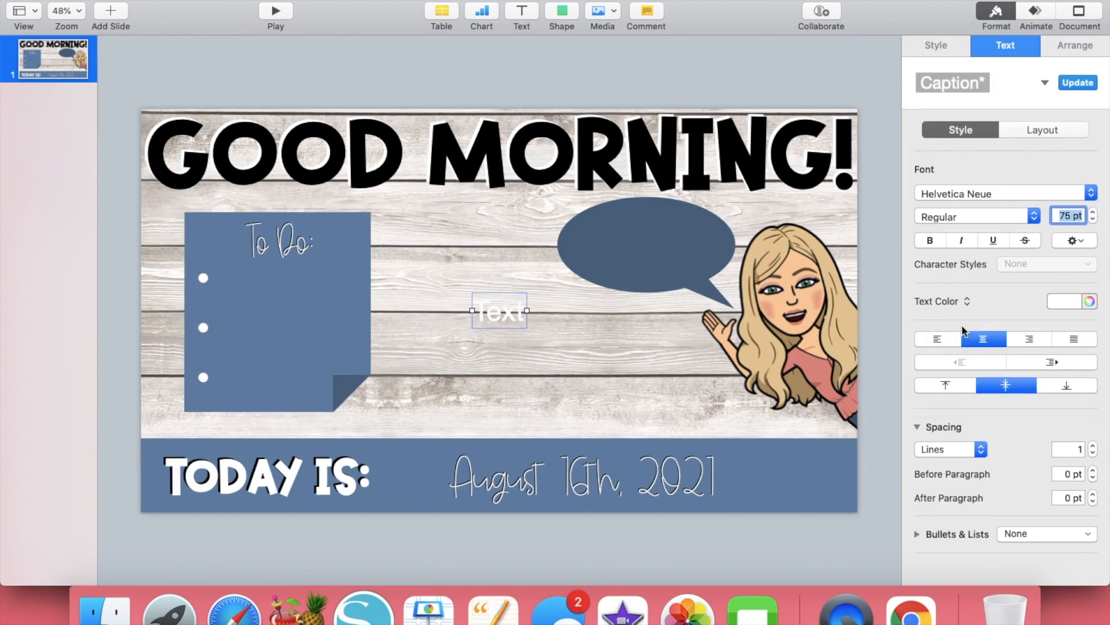
pyautogui.moveTo(509, 315); pyautogui.dragTo(655, 266)
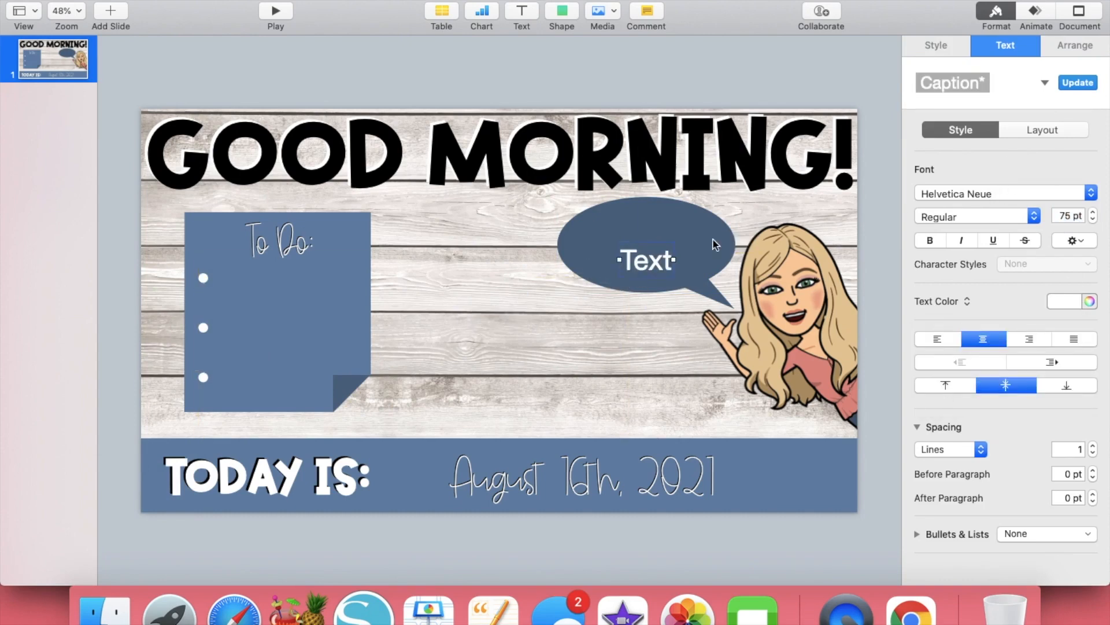
# Change the speech bubble text's font to AGMyKidWillTalkToASandwich
pyautogui.click(949, 193)
pyautogui.scroll(10, 983, 122)
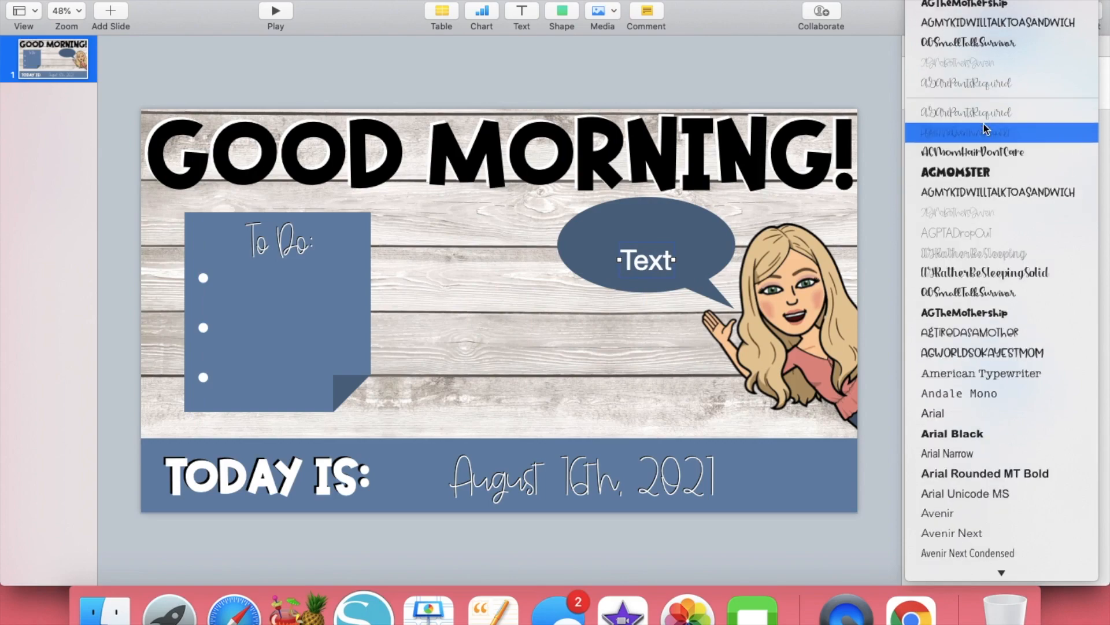
pyautogui.click(1018, 26)
pyautogui.click(655, 271)
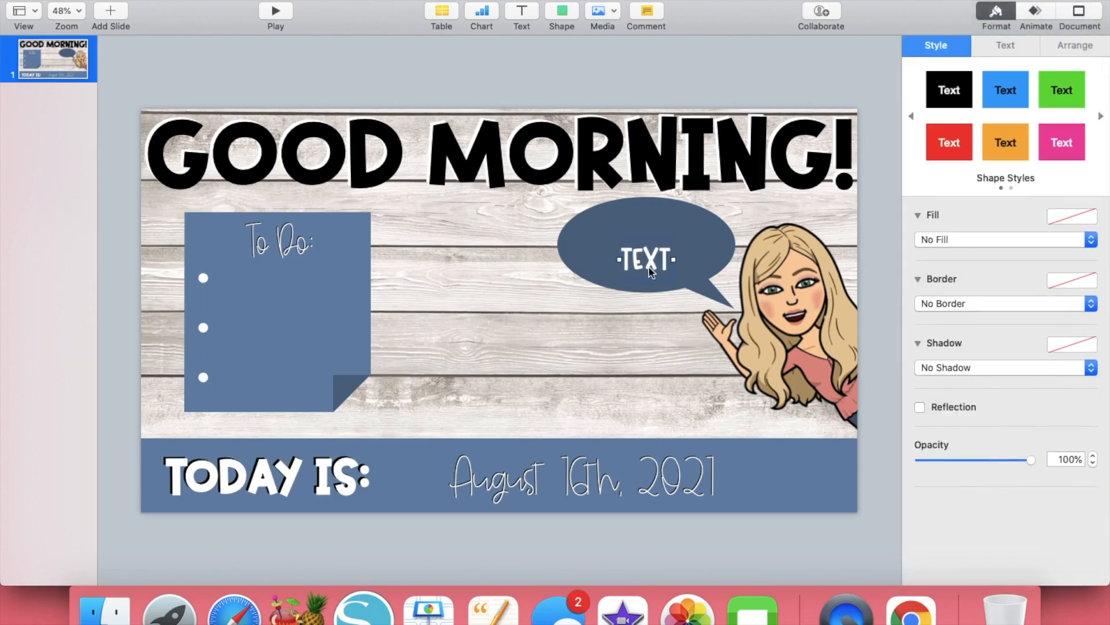
# Replace the placeholder text with "HAPPY FIRST DAY OF SCHOOL!" on two lines and move it slightly up over the bubble
pyautogui.doubleClick(649, 267)
pyautogui.write('HAPPY FIRST DAY')
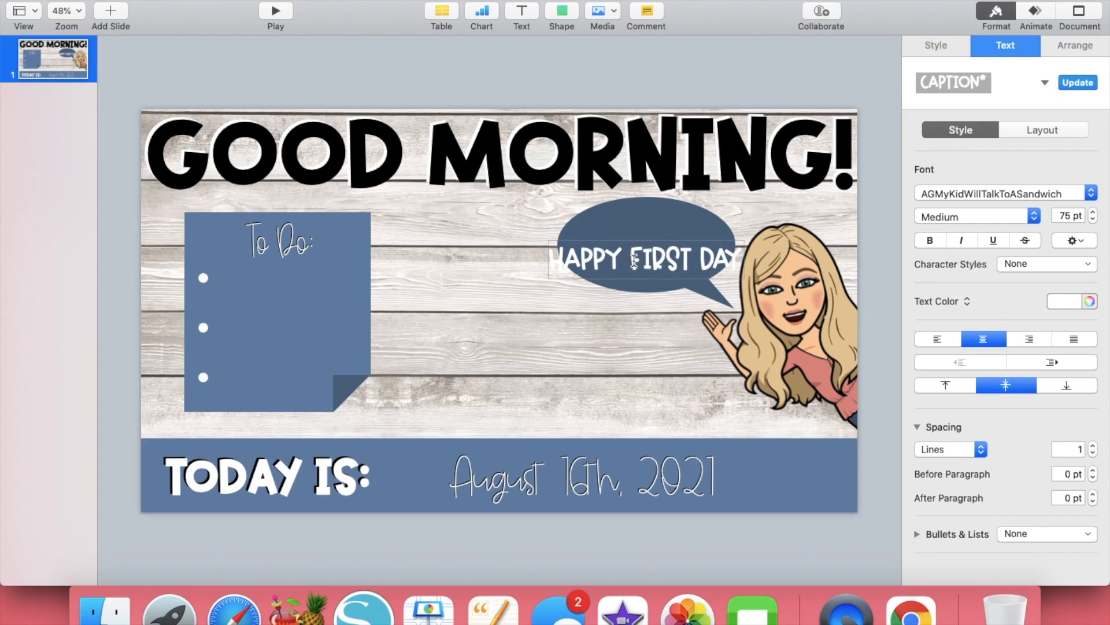
pyautogui.write(' OF')
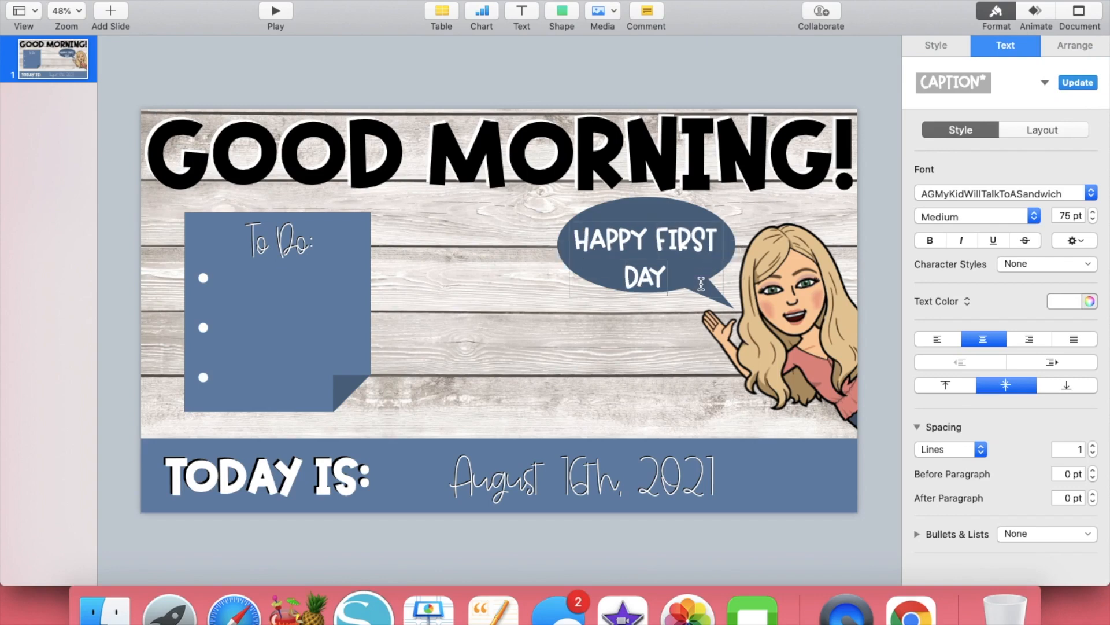
pyautogui.write(' SCHOOL')
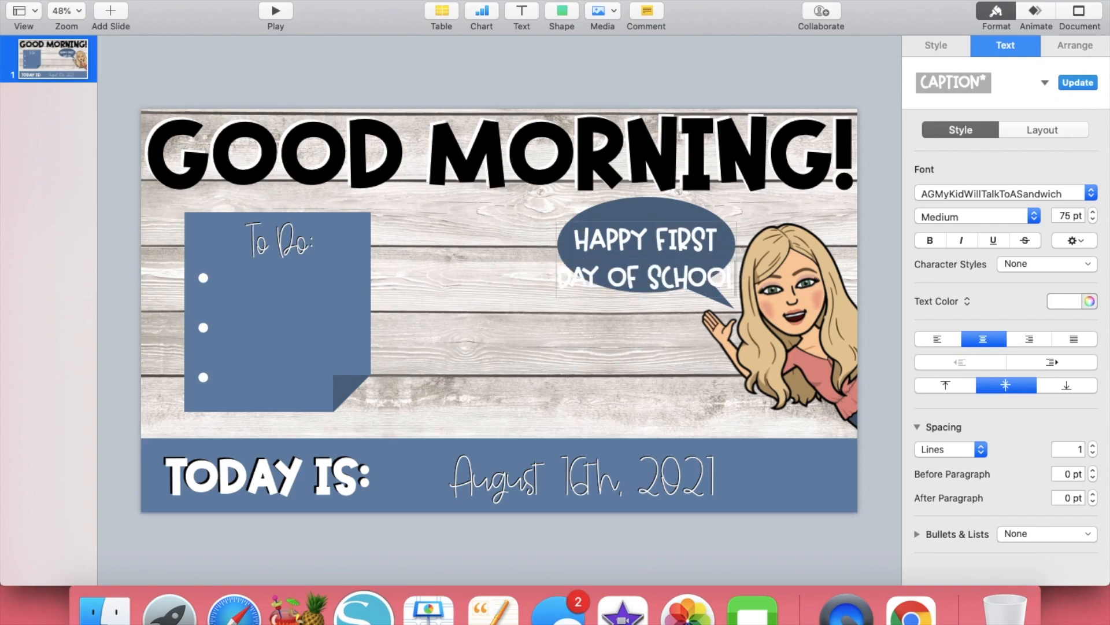
pyautogui.click(682, 326)
pyautogui.moveTo(668, 277); pyautogui.dragTo(670, 270)
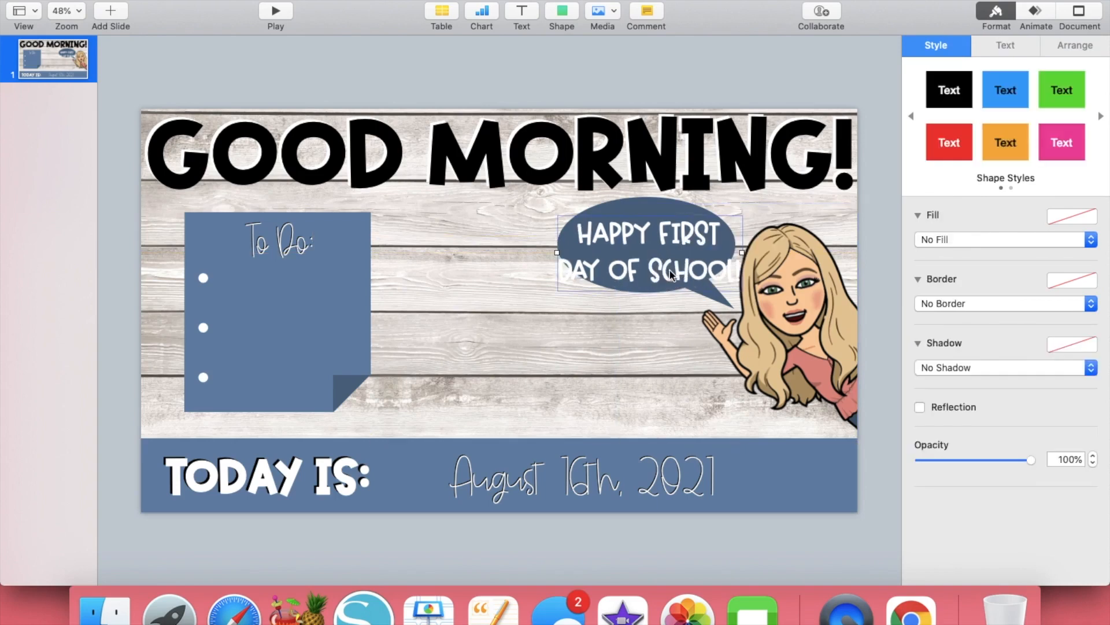
# Set the "HAPPY FIRST DAY OF SCHOOL!" text size to 50 pt
pyautogui.tripleClick(671, 270)
pyautogui.press('Escape')
pyautogui.click(1010, 45)
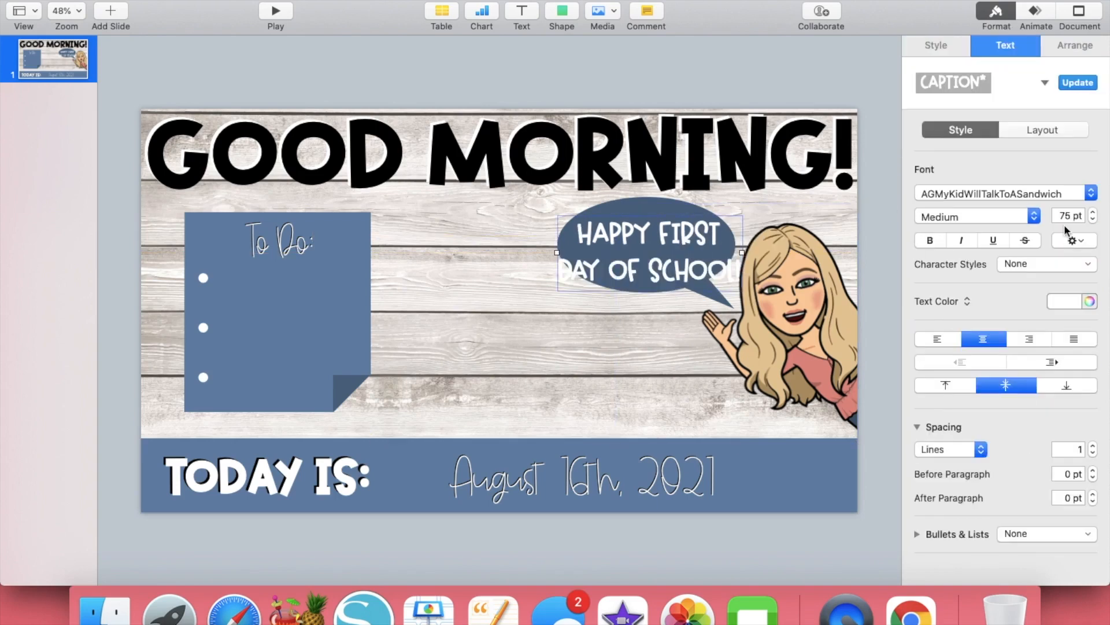
pyautogui.click(1070, 217)
pyautogui.write('50')
pyautogui.press('Return')
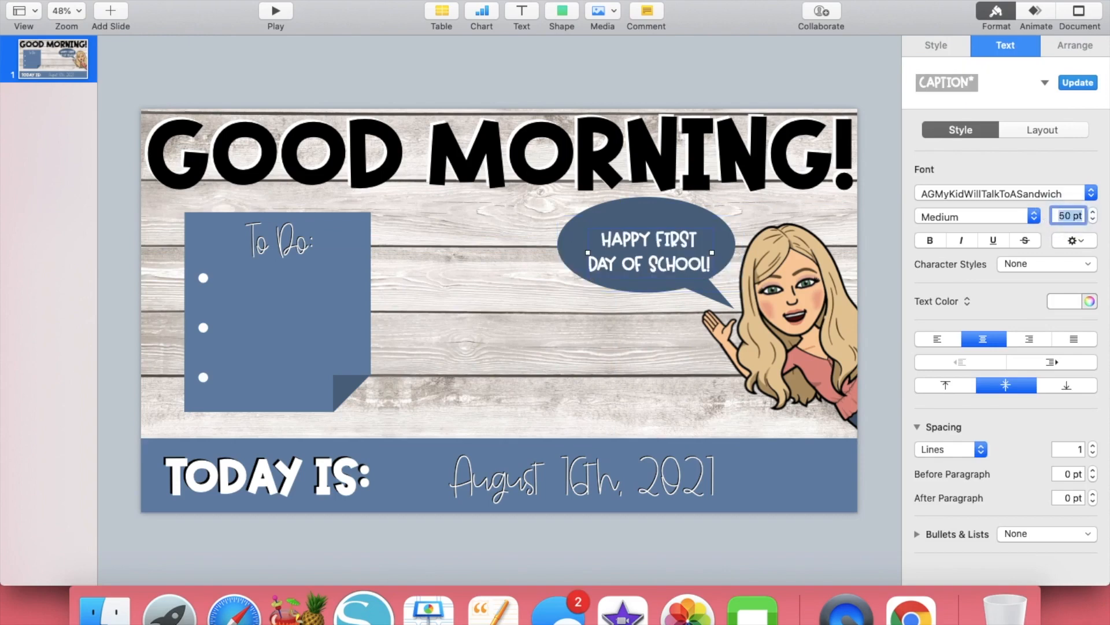
# Center the greeting text inside the speech bubble and deselect it
pyautogui.click(644, 266)
pyautogui.moveTo(643, 266); pyautogui.dragTo(641, 249)
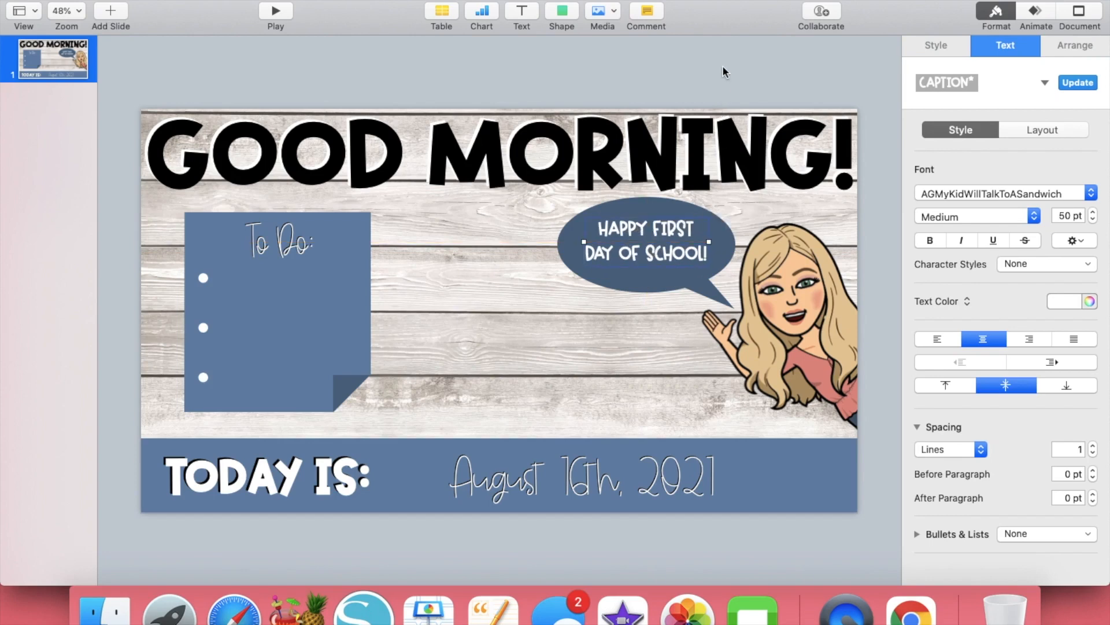
pyautogui.click(723, 66)
pyautogui.click(622, 254)
pyautogui.click(622, 69)
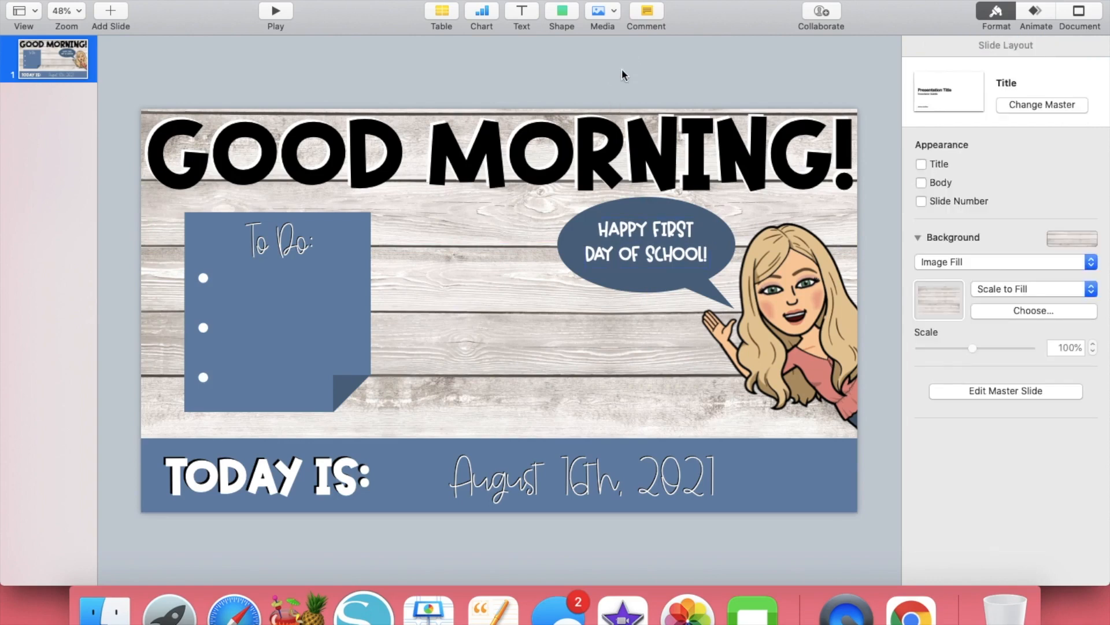
# Duplicate the Good Morning slide and delete the Bitmoji sticker from the copy
pyautogui.click(62, 56)
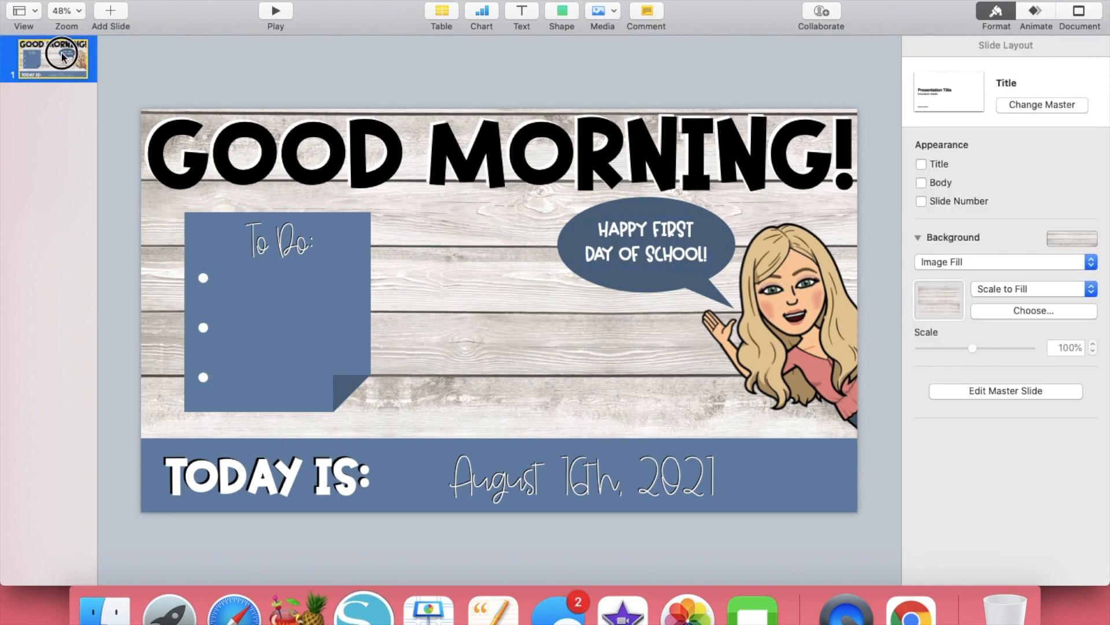
pyautogui.press('super+d')
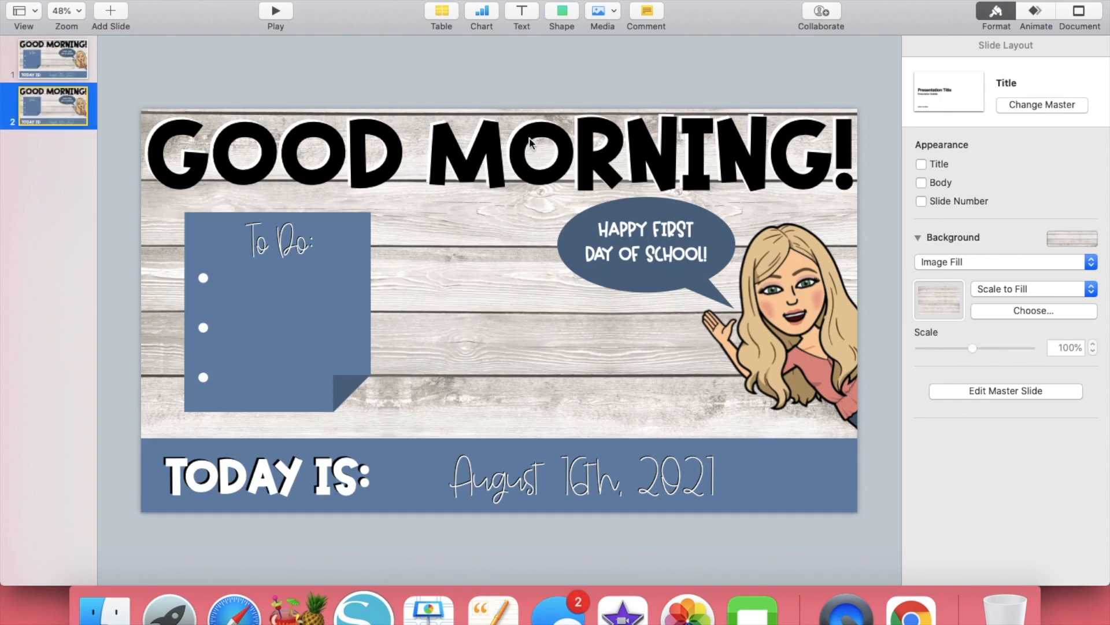
pyautogui.click(817, 306)
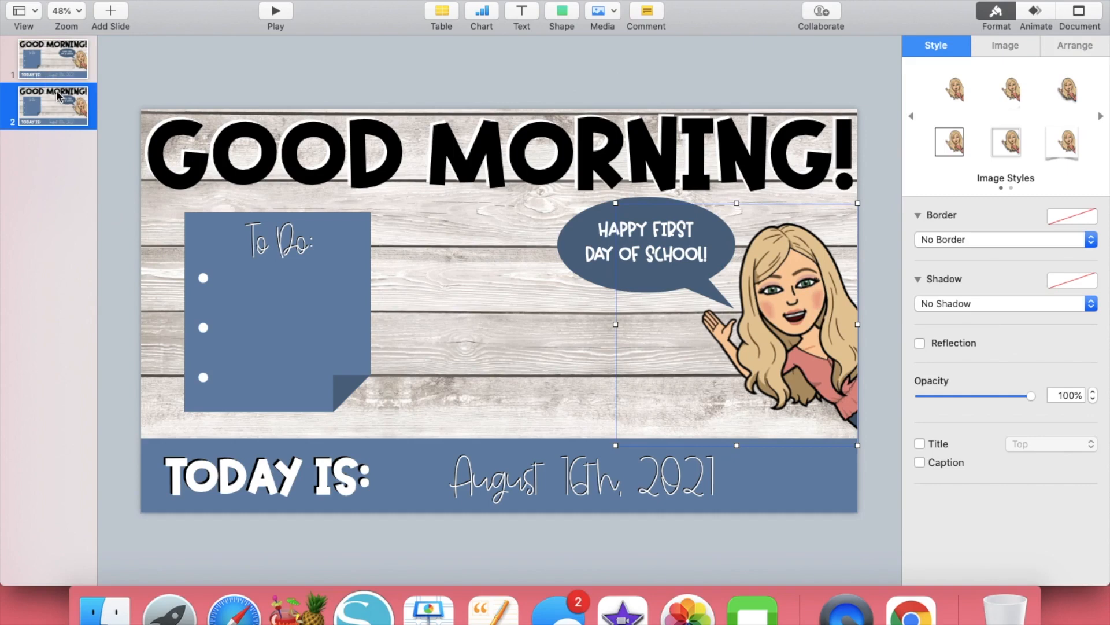
pyautogui.press('Delete')
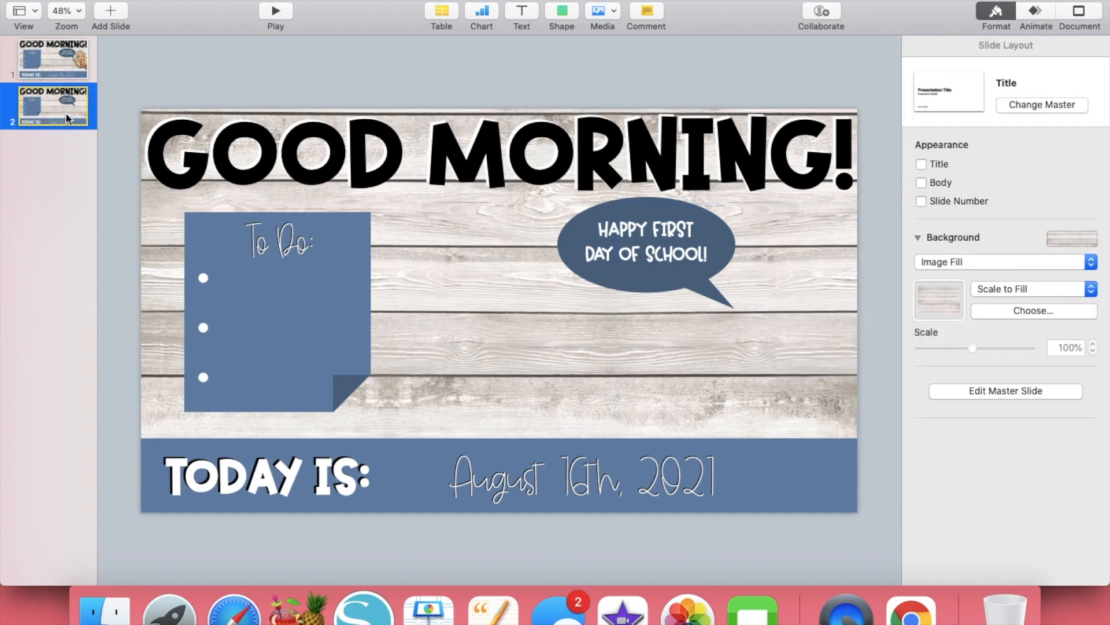
pyautogui.press('Delete')
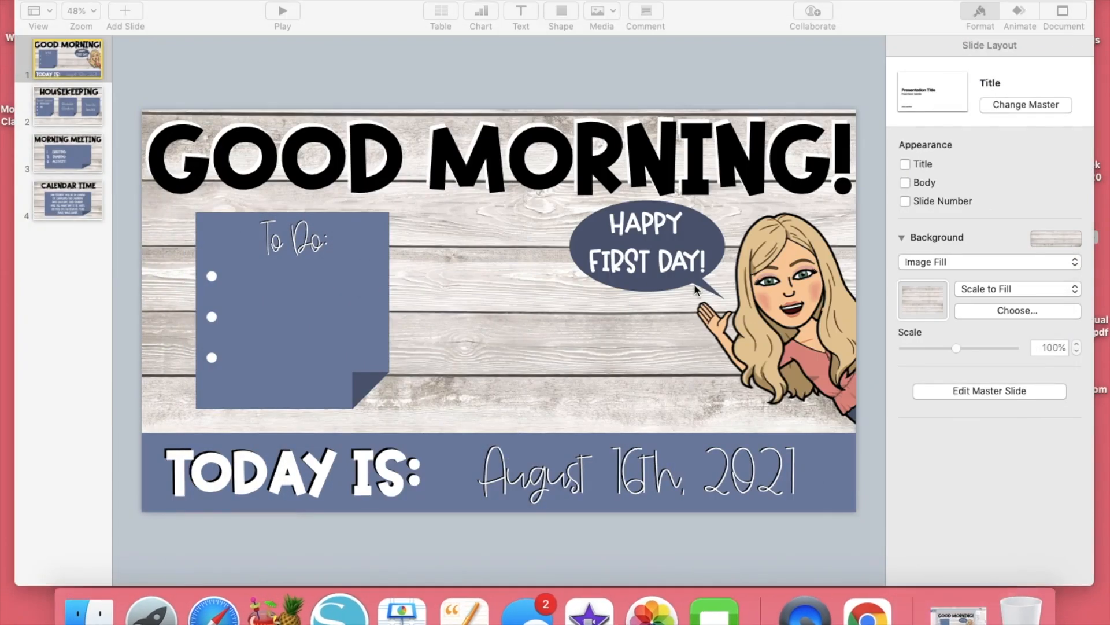
# Switch to the other Keynote presentation containing the Good Morning, Housekeeping, Morning Meeting and Calendar Time slides
pyautogui.click(694, 284)
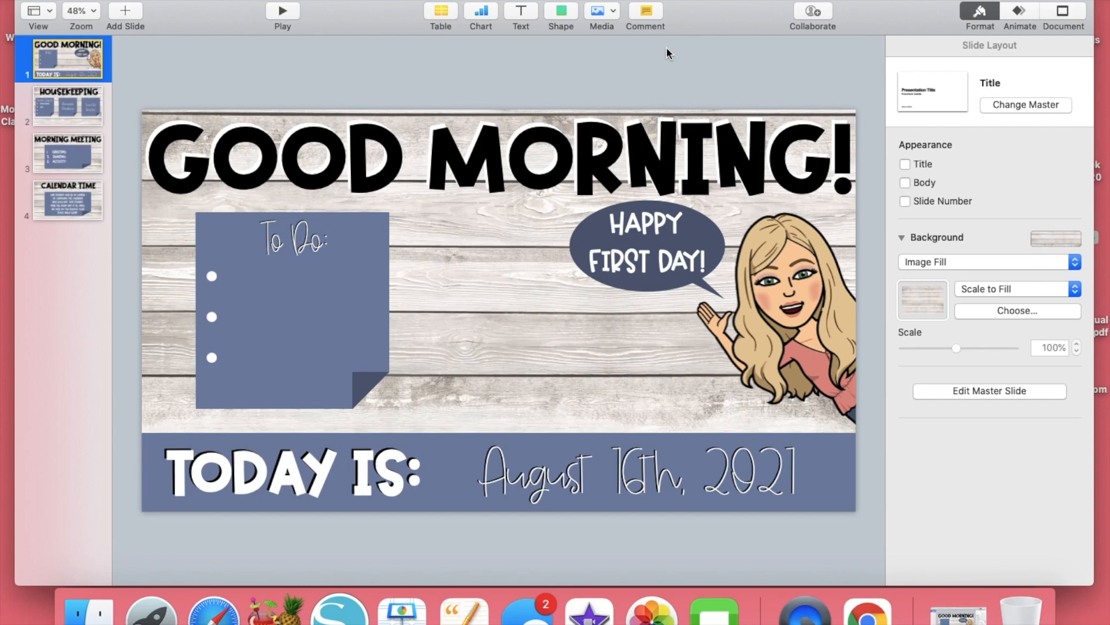